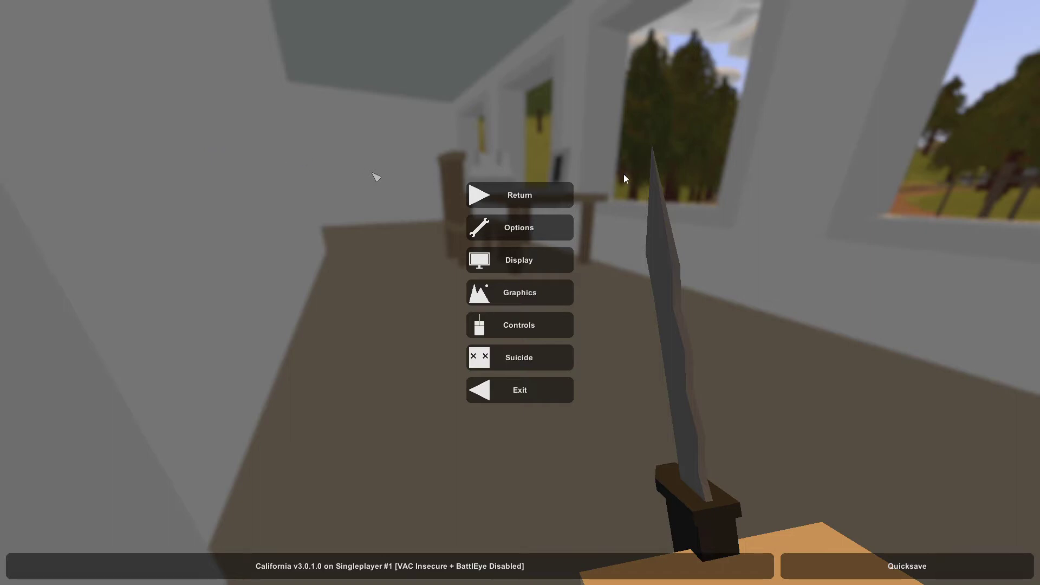
# Step: Resume the game, walk through the house past the vest, and open the world map near Calabasas
pyautogui.click(565, 203)
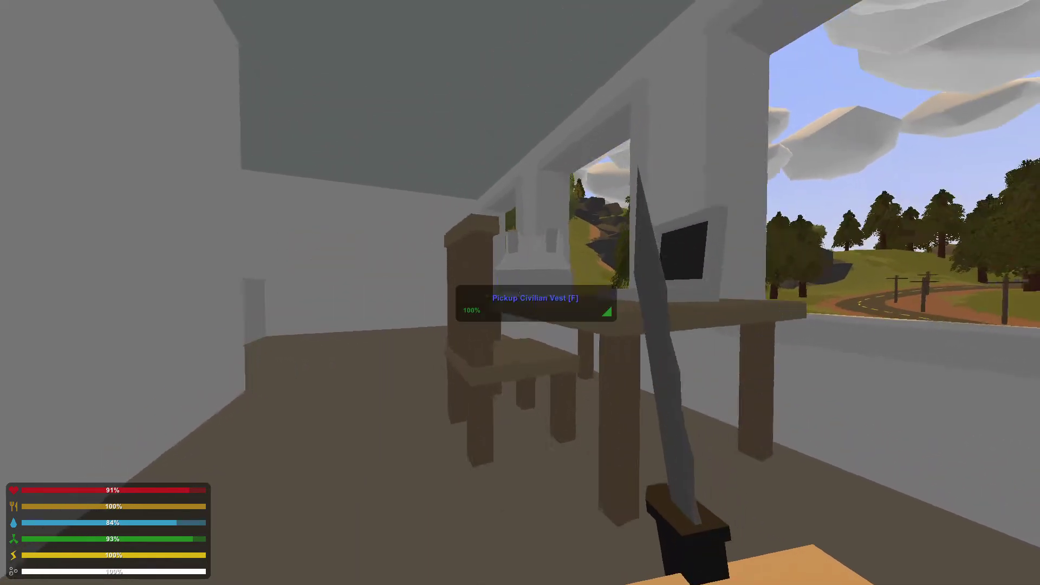
pyautogui.press('g')
pyautogui.press('g')
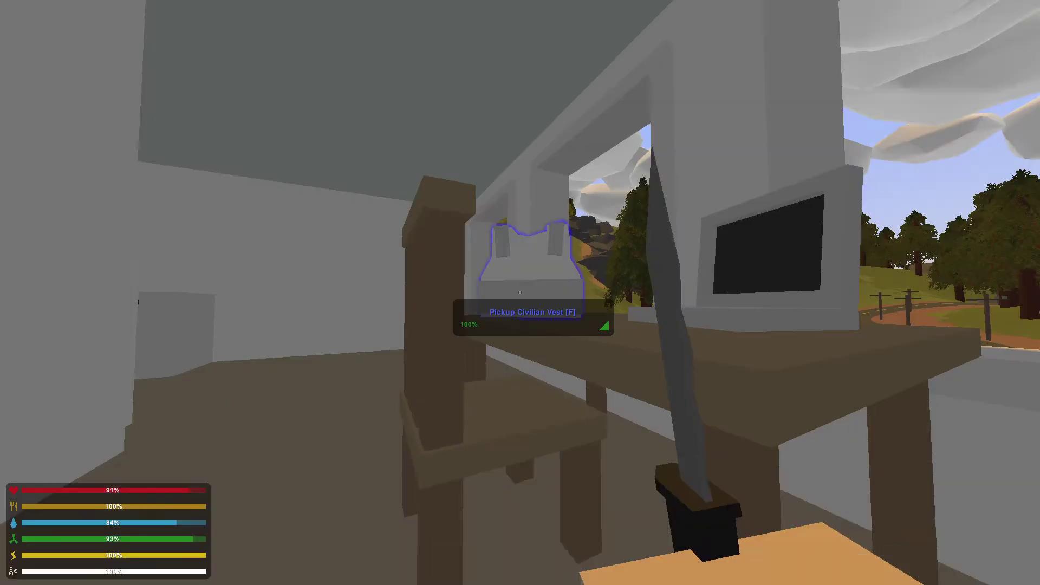
pyautogui.press('w')
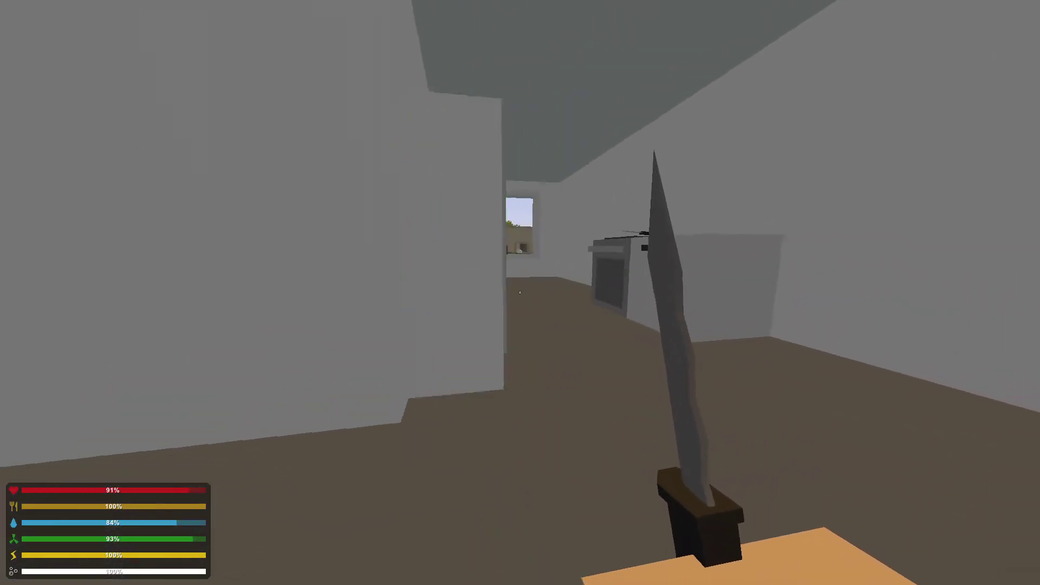
pyautogui.press('w')
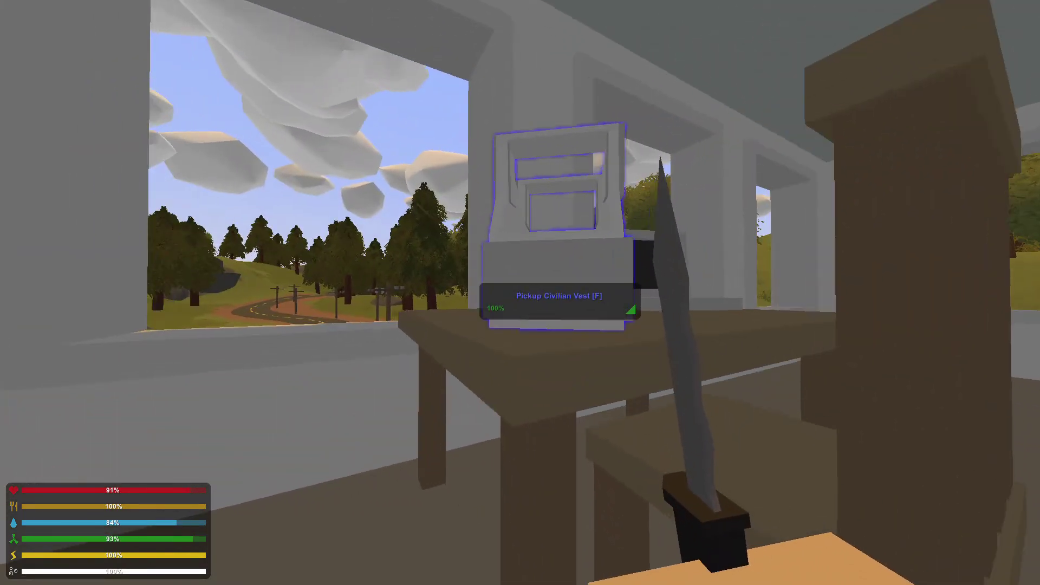
pyautogui.press('m')
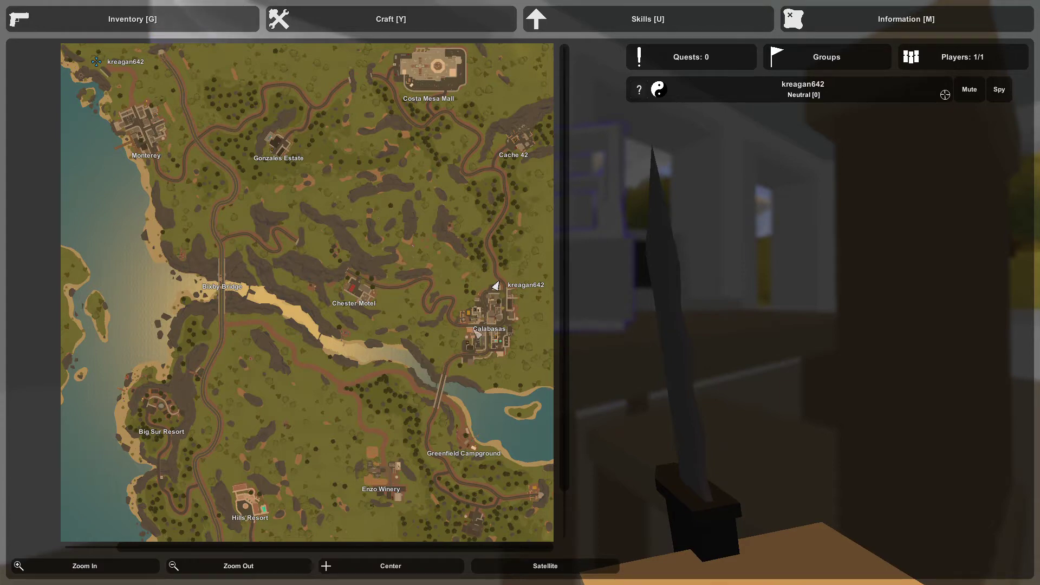
# Step: Close the map, approach the Civilian Vest on the table, and check the carried gear
pyautogui.press('m')
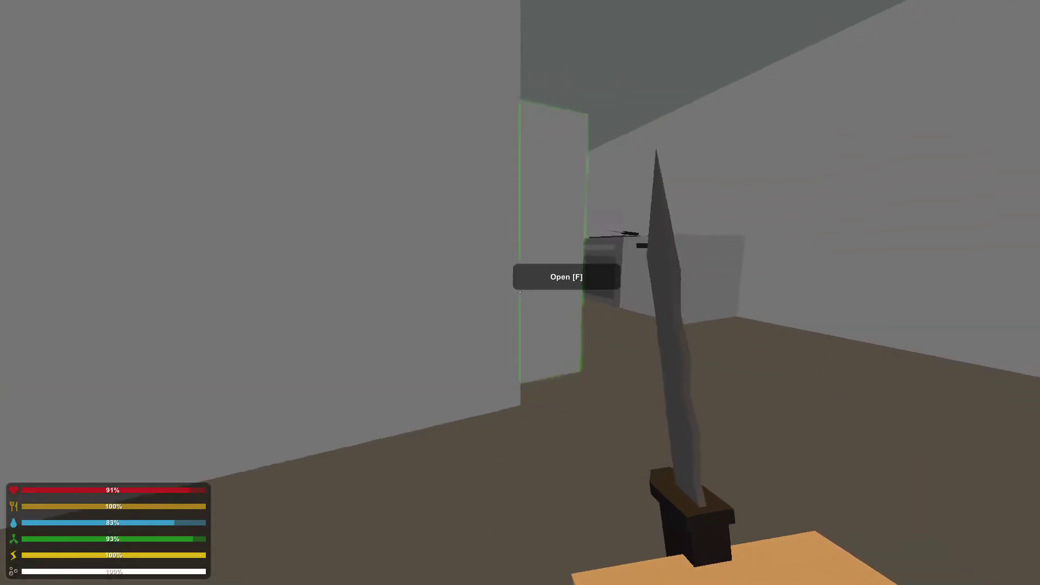
pyautogui.press('w')
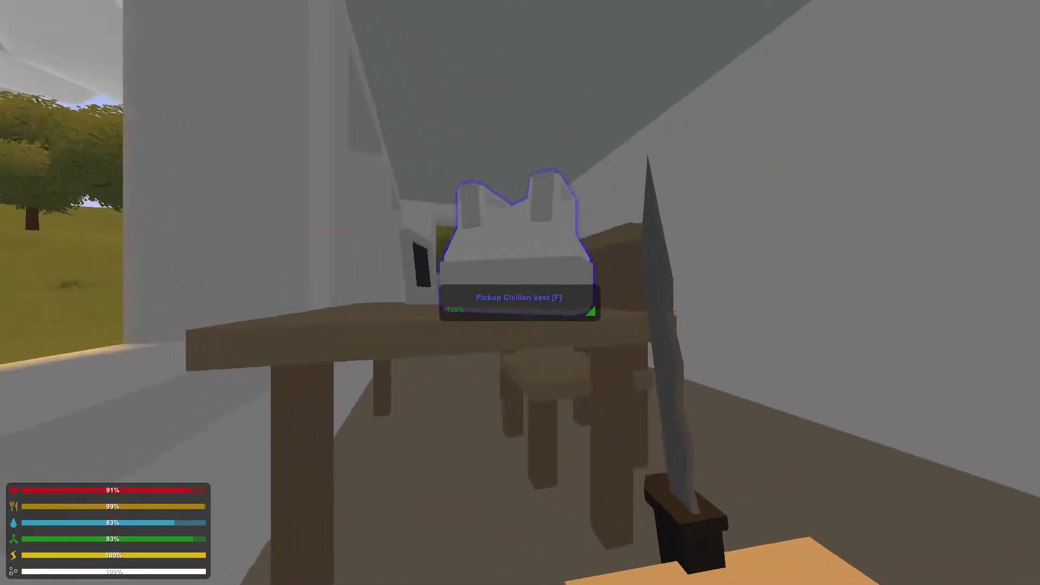
pyautogui.press('g')
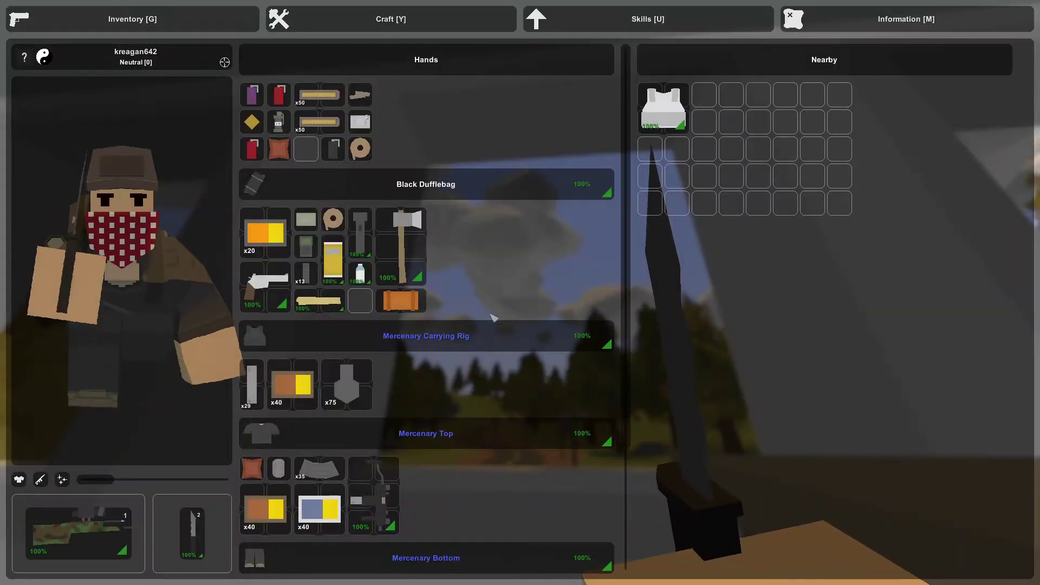
pyautogui.scroll(-3, 491, 505)
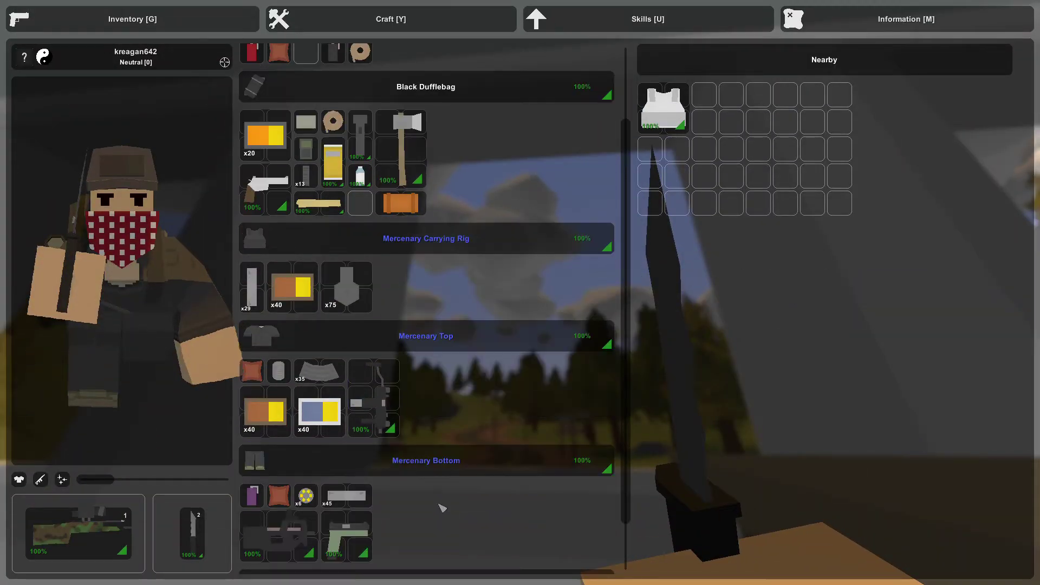
pyautogui.scroll(2, 392, 287)
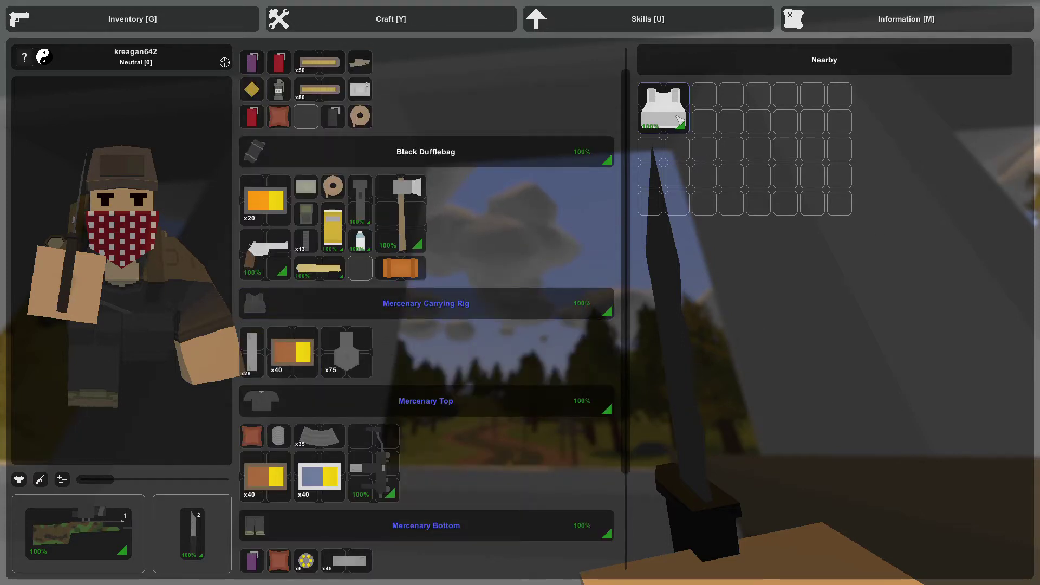
pyautogui.press('g')
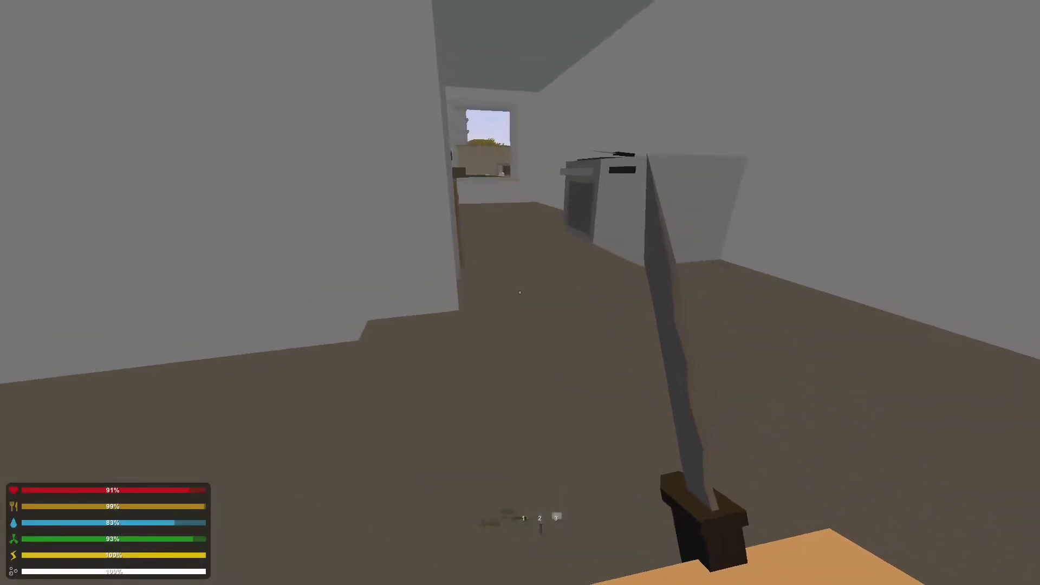
# Step: Glance at the inventory, then walk past the counter toward the green shirt
pyautogui.press('g')
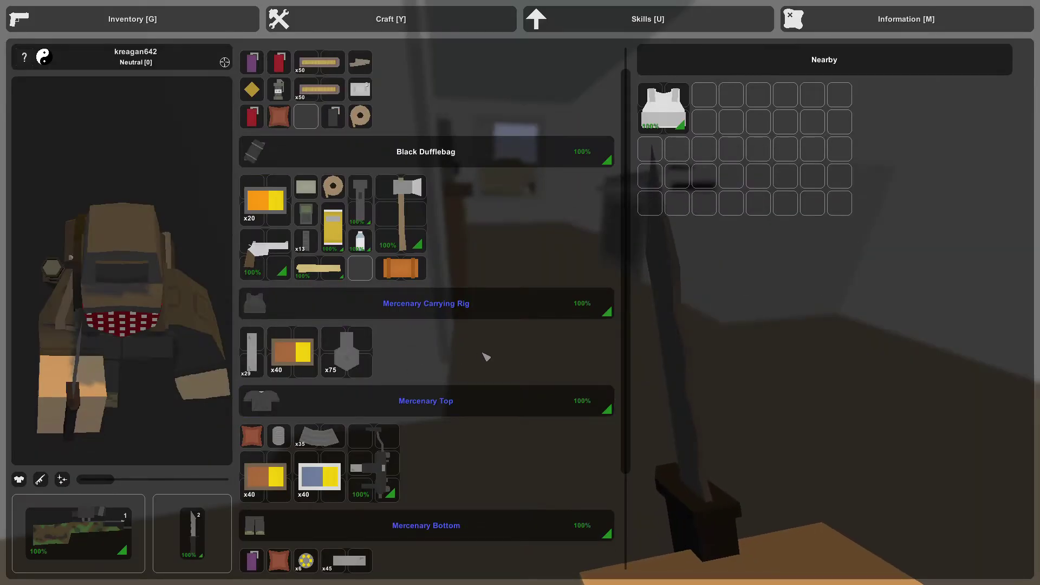
pyautogui.press('g')
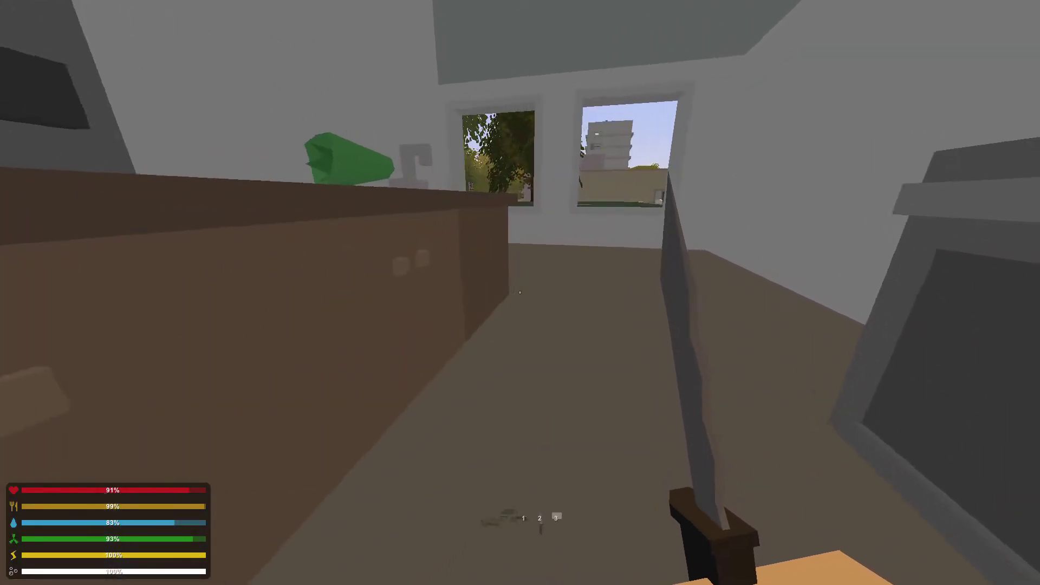
pyautogui.press('w')
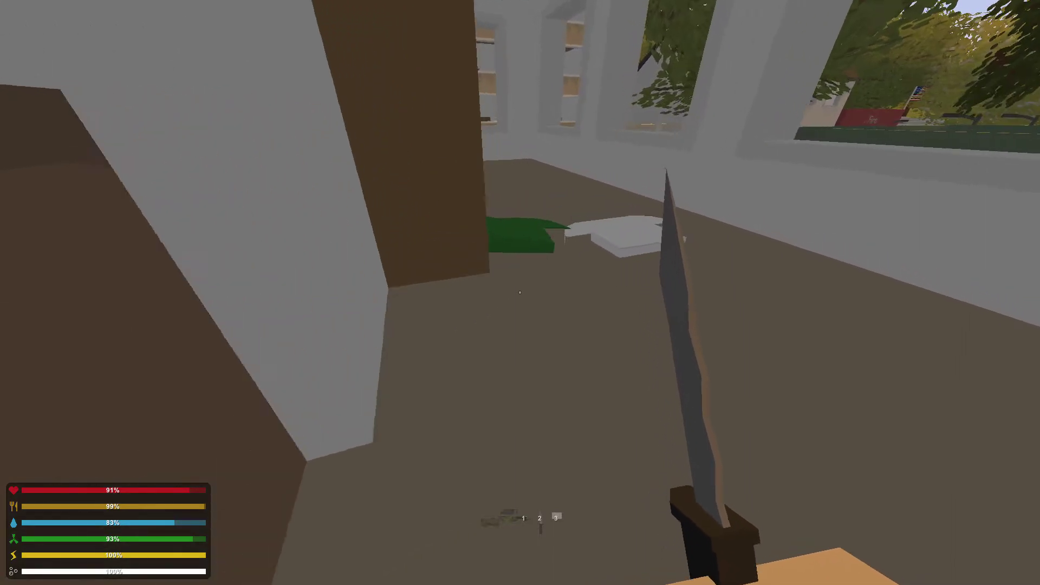
pyautogui.press('w')
pyautogui.press('f')
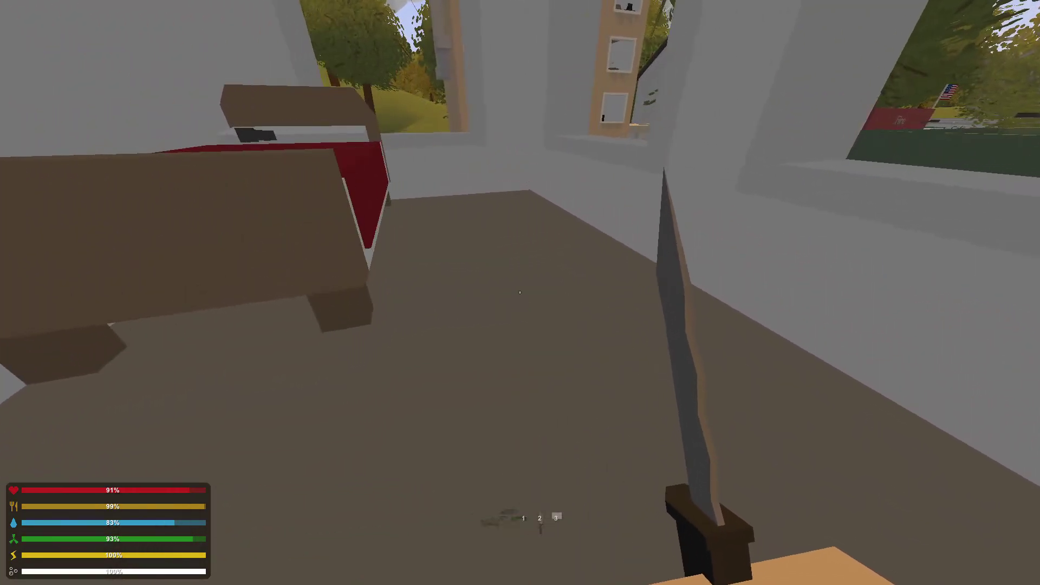
# Step: Walk through the next room past the crate and table toward the lit doorway
pyautogui.press('w')
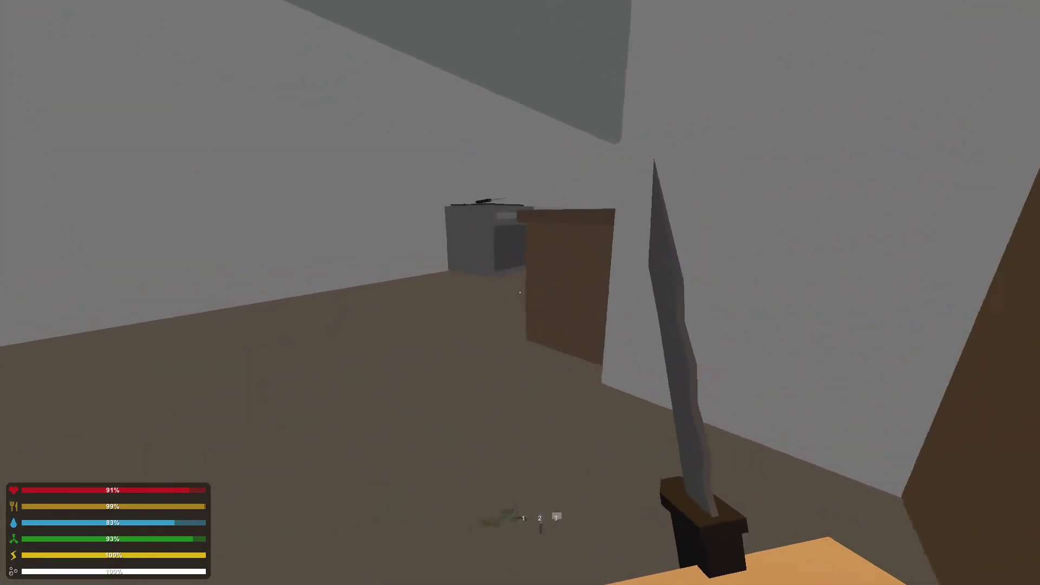
pyautogui.press('w')
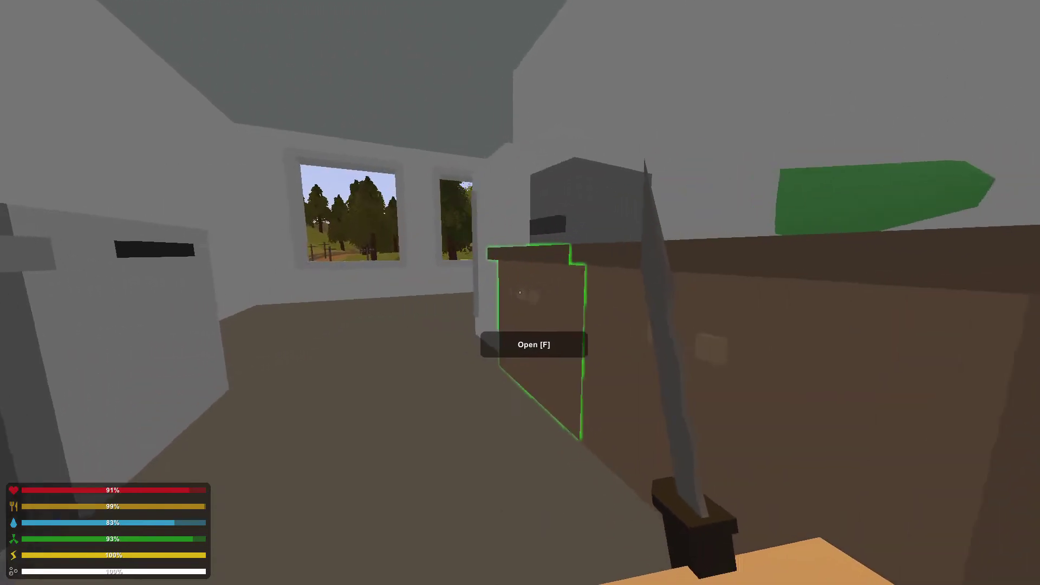
pyautogui.press('w')
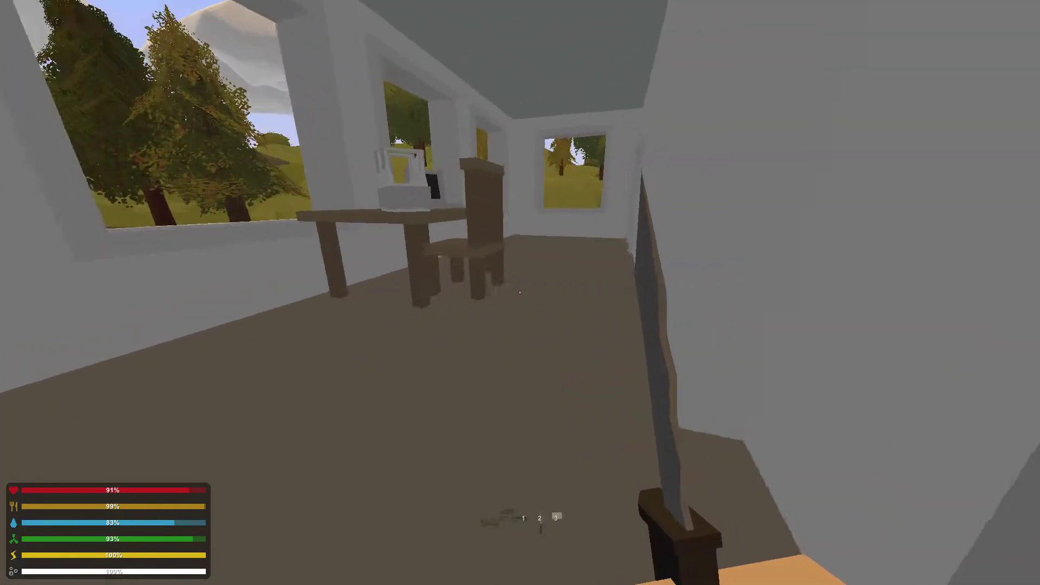
pyautogui.press('w')
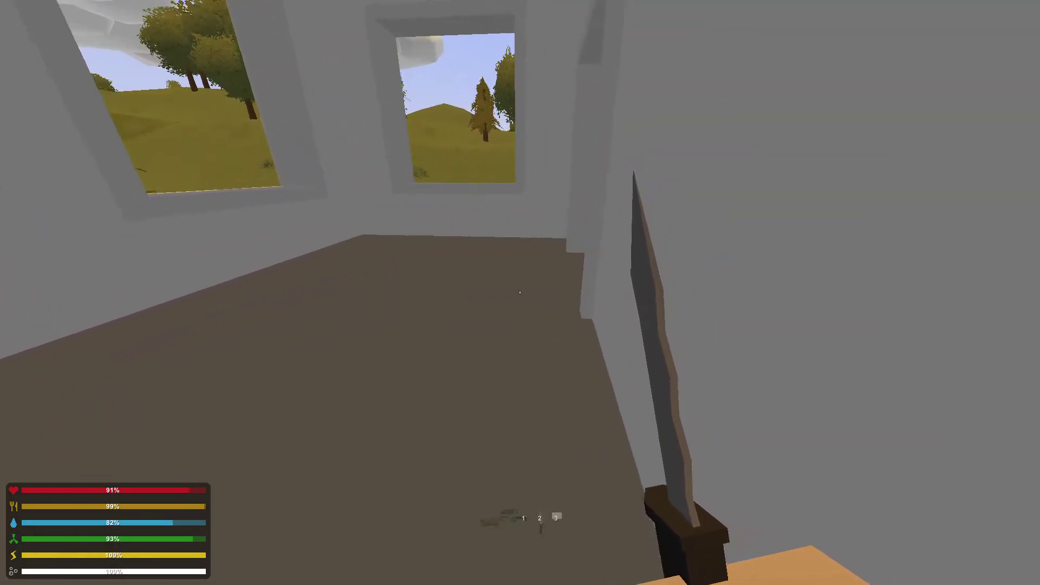
pyautogui.press('w')
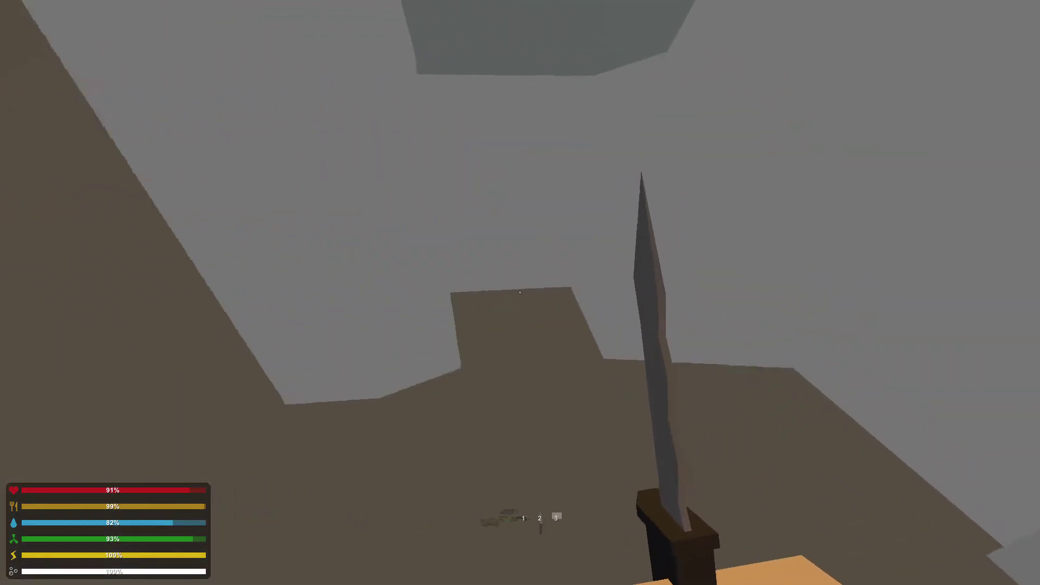
pyautogui.press('w')
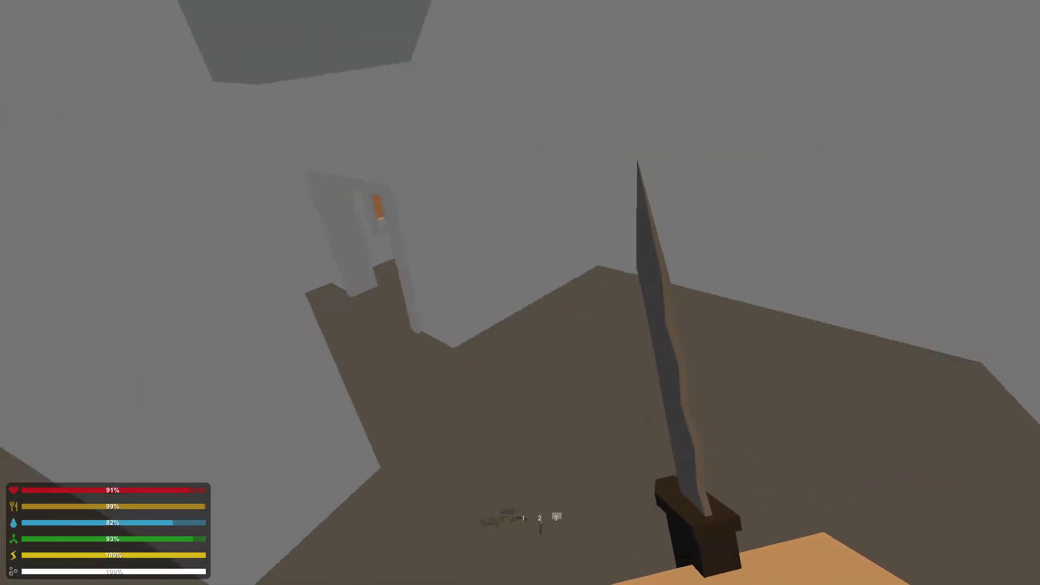
# Step: Approach the washing machine with the Black Shirt and Blue Daypack, then open the inventory
pyautogui.press('w')
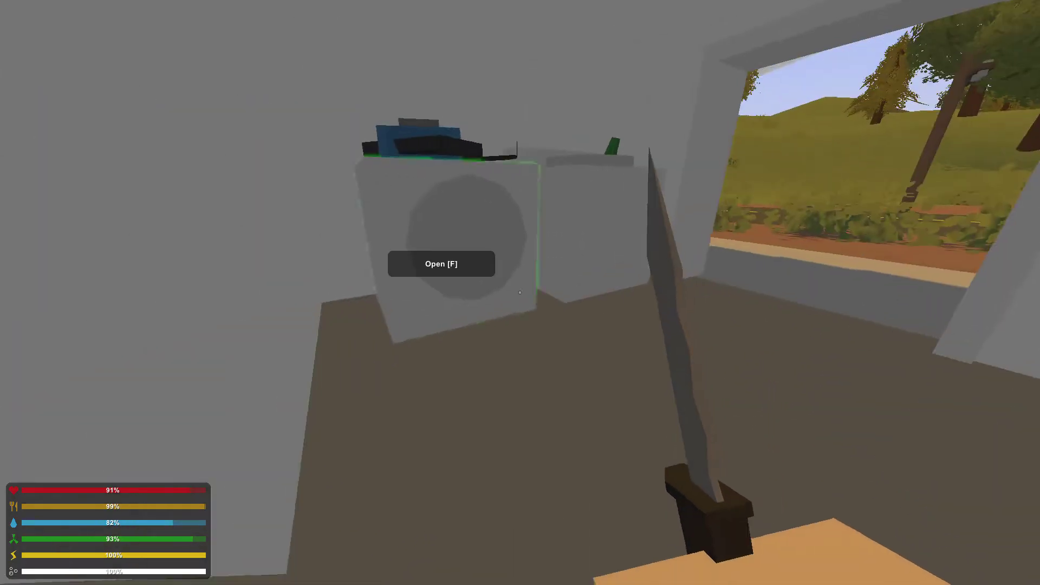
pyautogui.press('w')
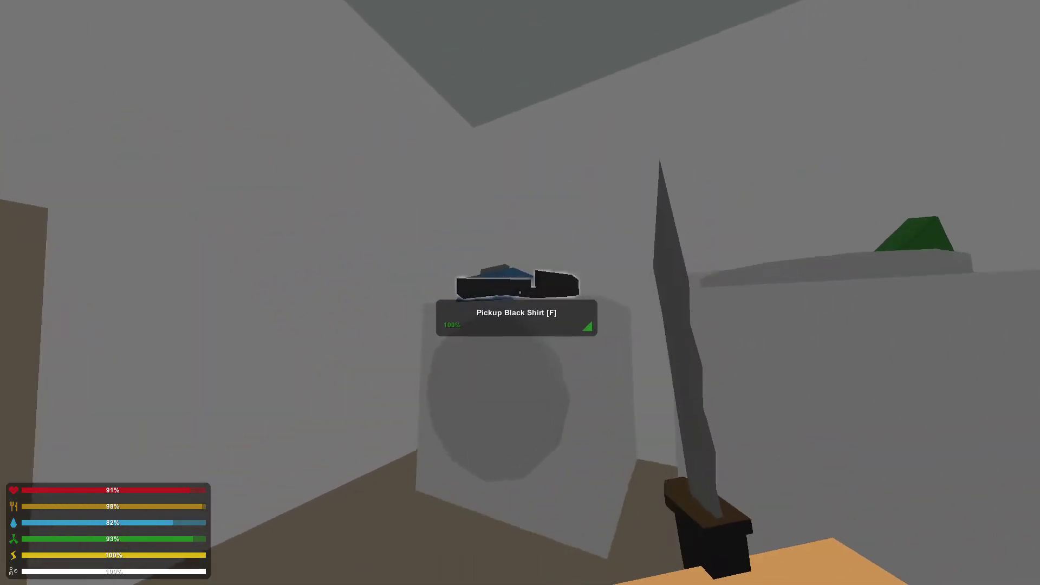
pyautogui.press('w')
pyautogui.press('f')
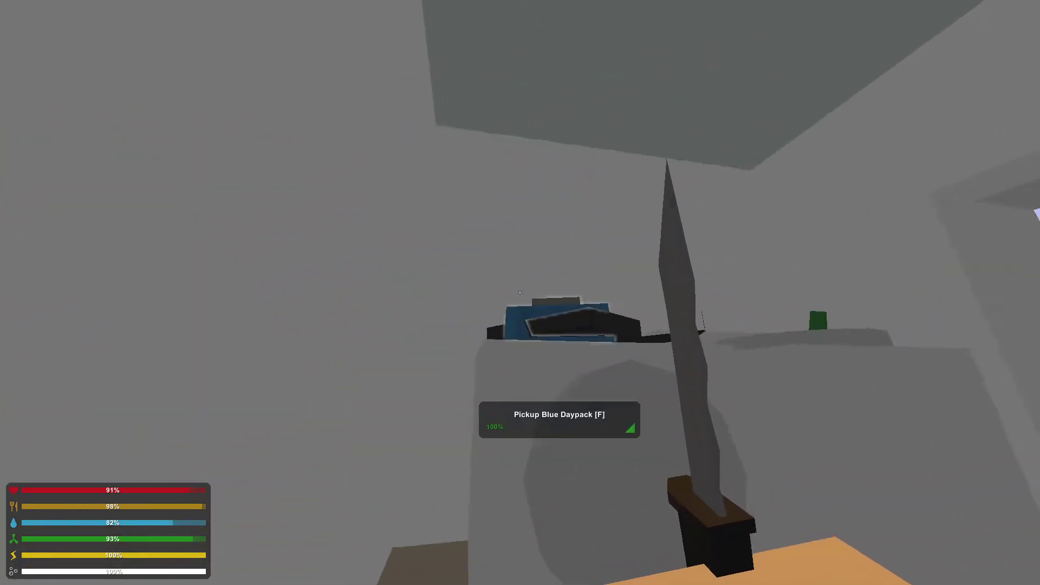
pyautogui.press('g')
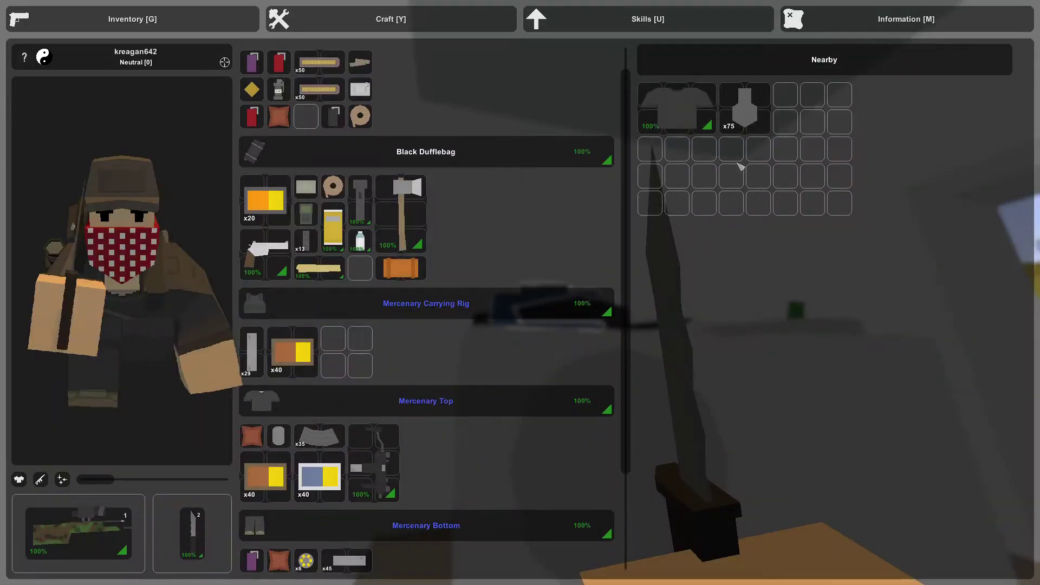
# Step: Pick up and equip the Blue Daypack, then drop it into the Nearby items
pyautogui.press('g')
pyautogui.press('f')
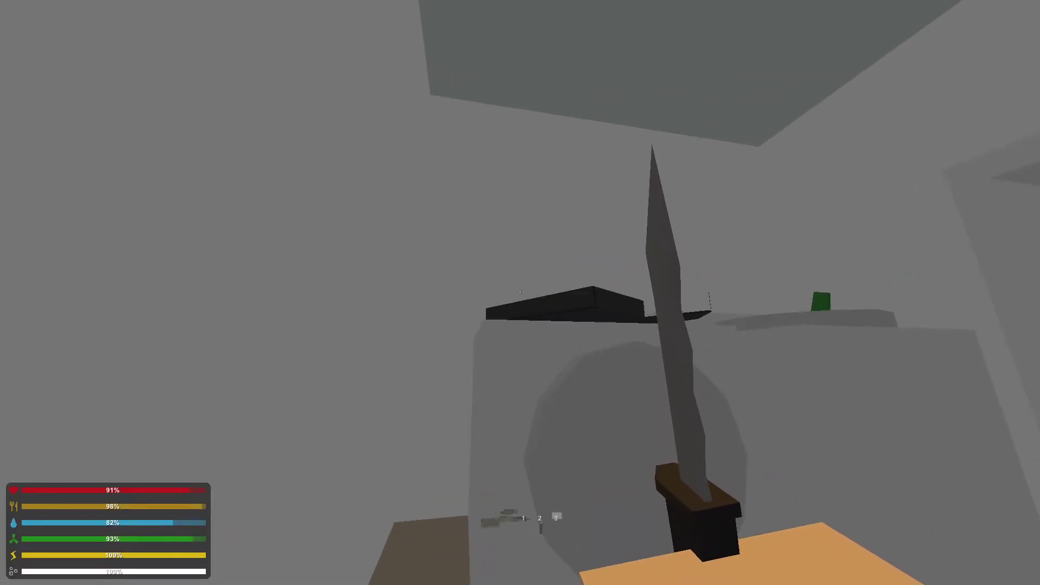
pyautogui.press('g')
pyautogui.click(346, 356)
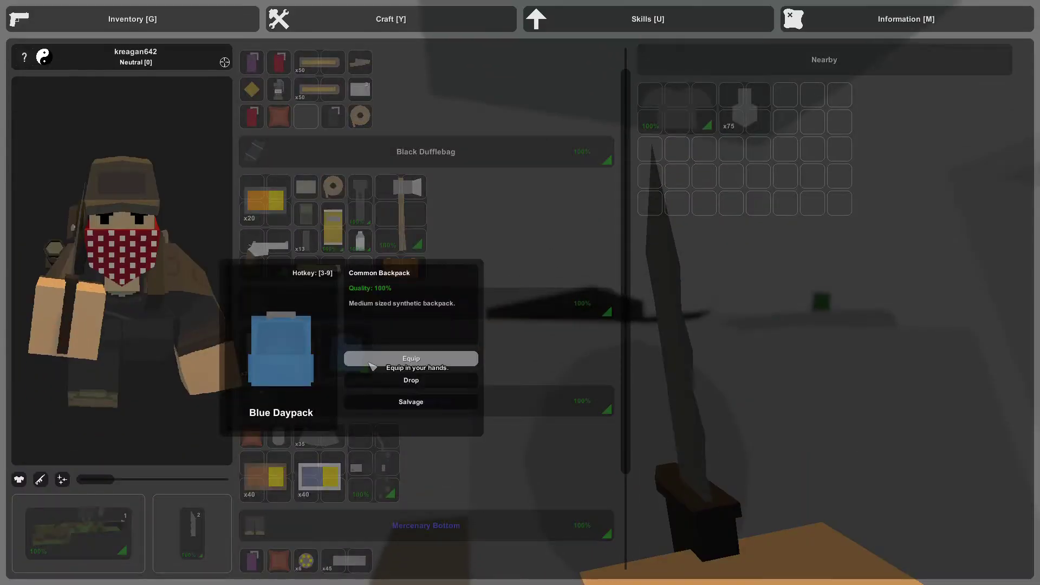
pyautogui.click(410, 359)
pyautogui.press('g')
pyautogui.scroll(-2, 454, 348)
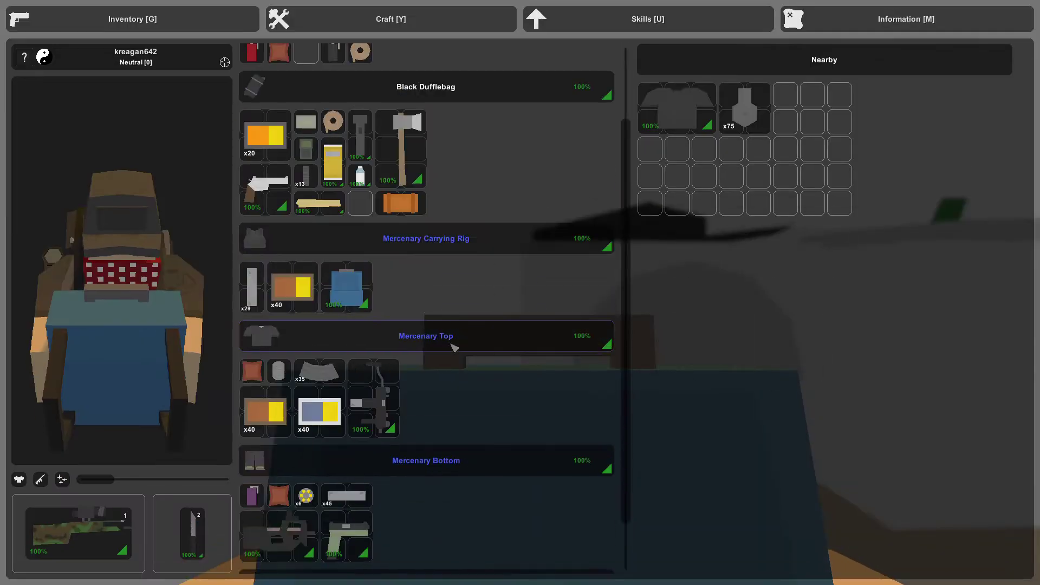
pyautogui.scroll(-1, 454, 348)
pyautogui.scroll(3, 362, 337)
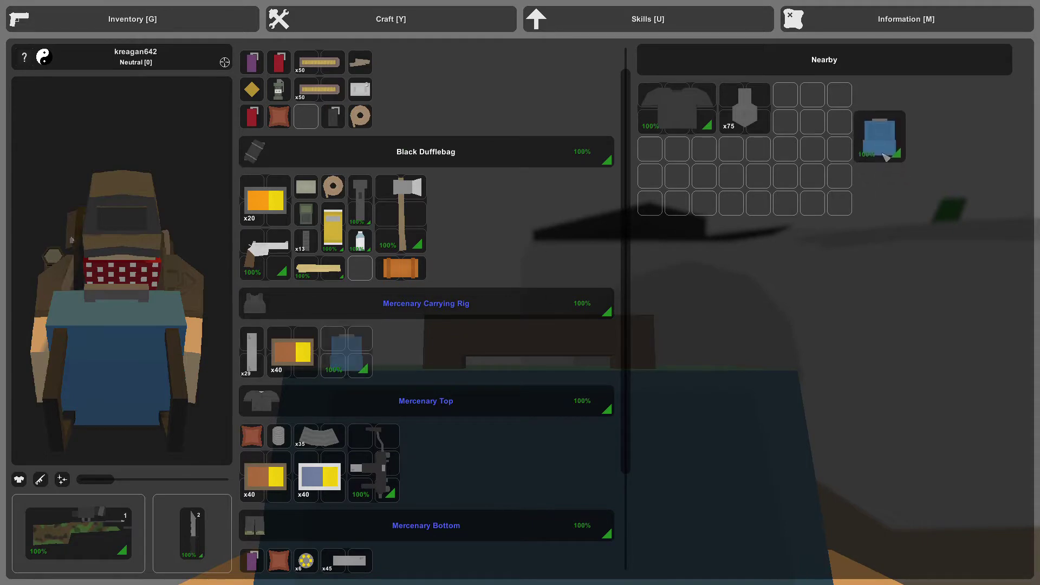
pyautogui.moveTo(886, 156); pyautogui.dragTo(799, 107)
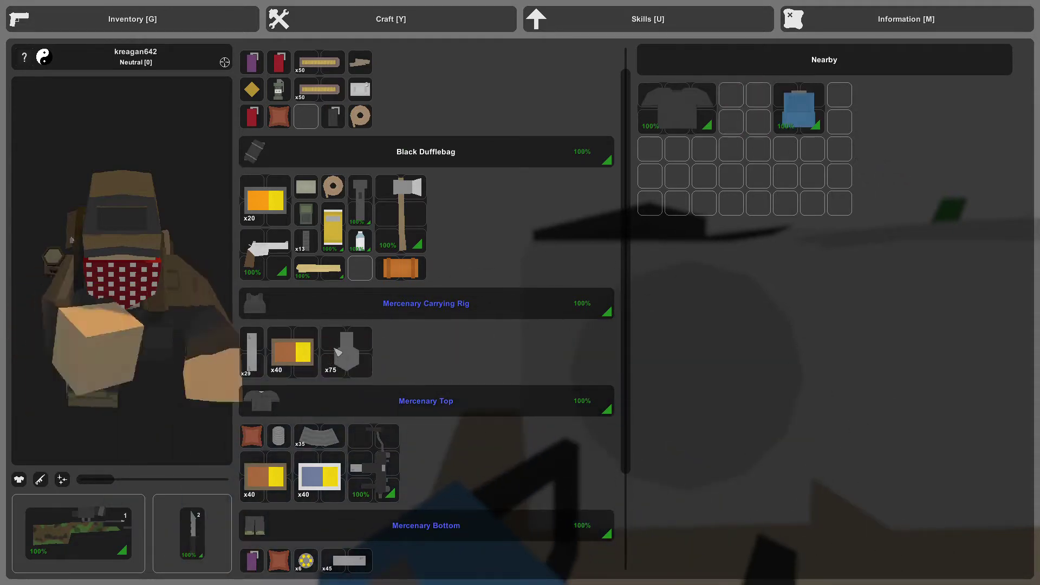
# Step: Leave the building onto the street and equip the knife from hotbar slot 2
pyautogui.press('g')
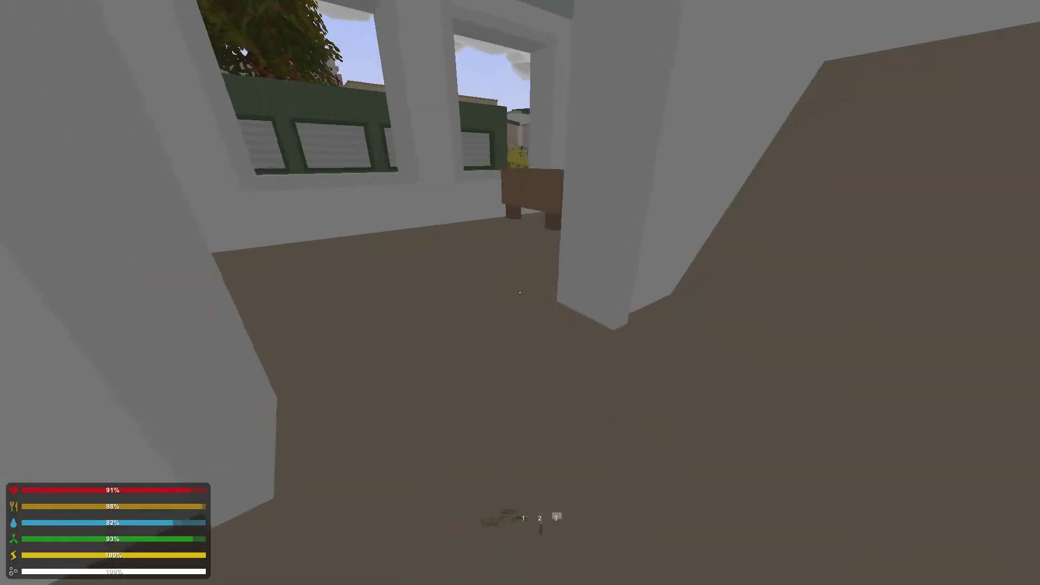
pyautogui.press('w')
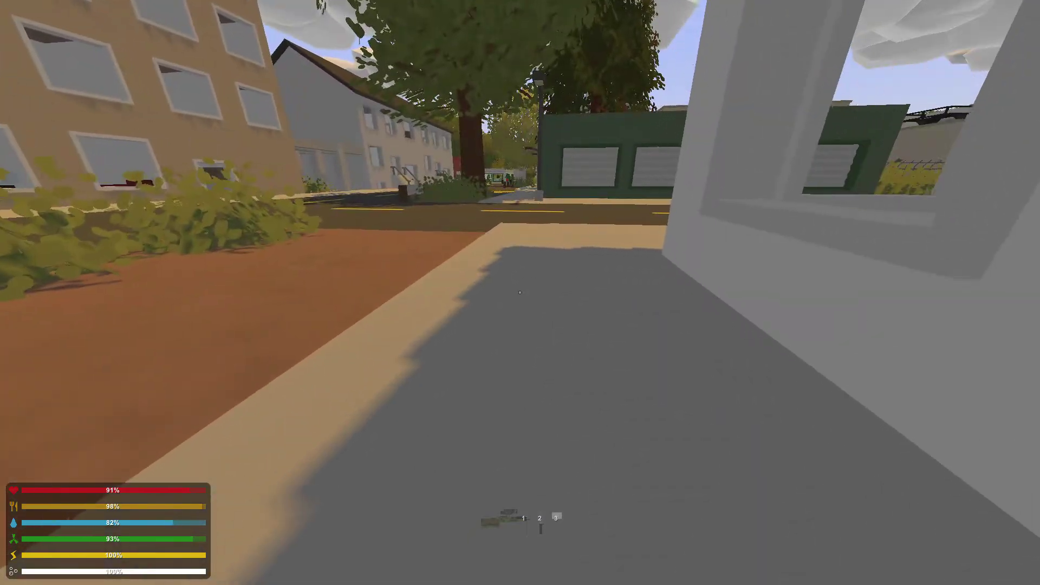
pyautogui.press('w')
pyautogui.press('2')
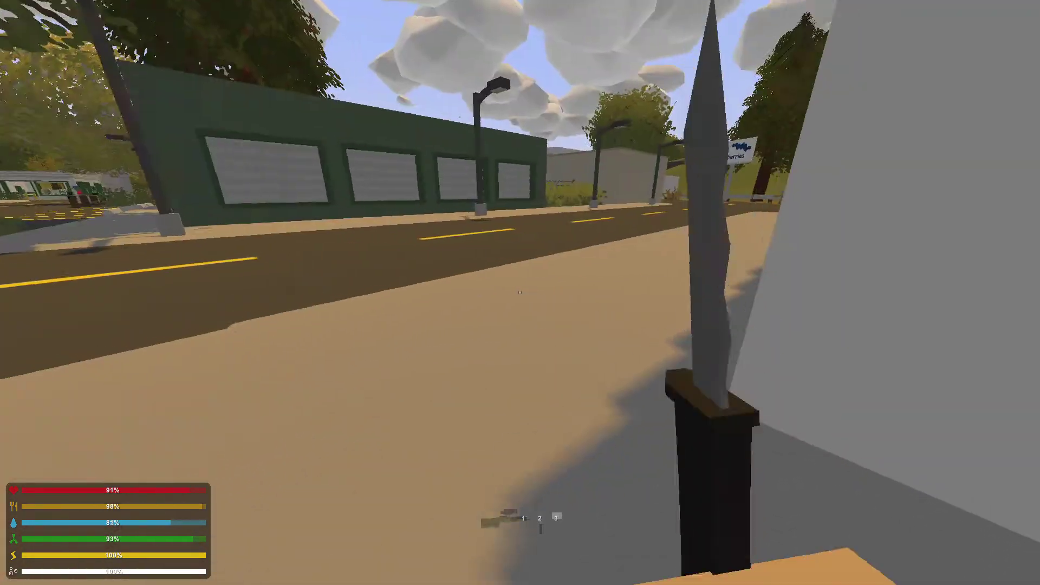
pyautogui.press('w')
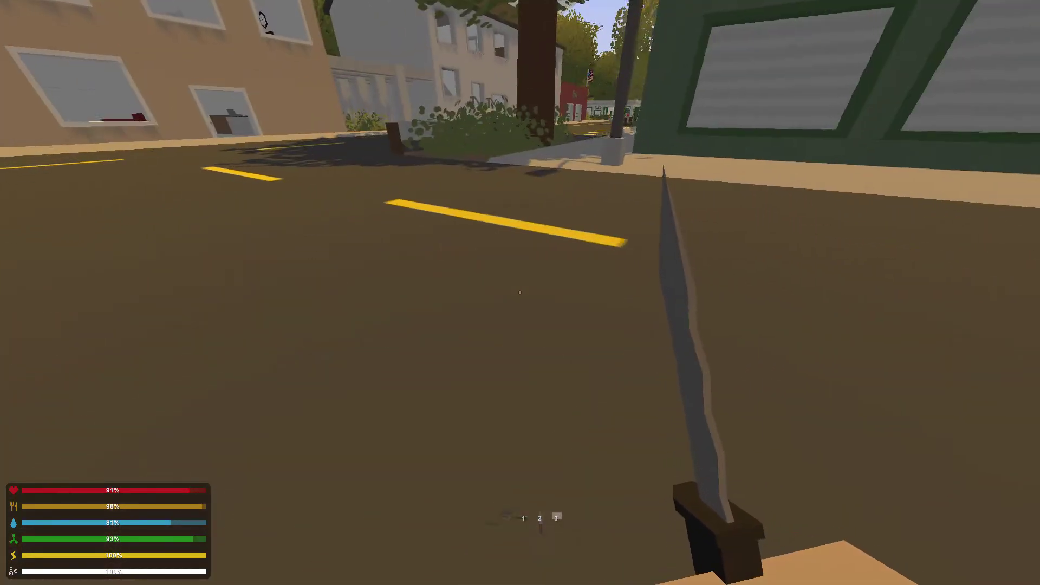
# Step: Walk across the street, past the bank and apartments, toward the fire station
pyautogui.press('w')
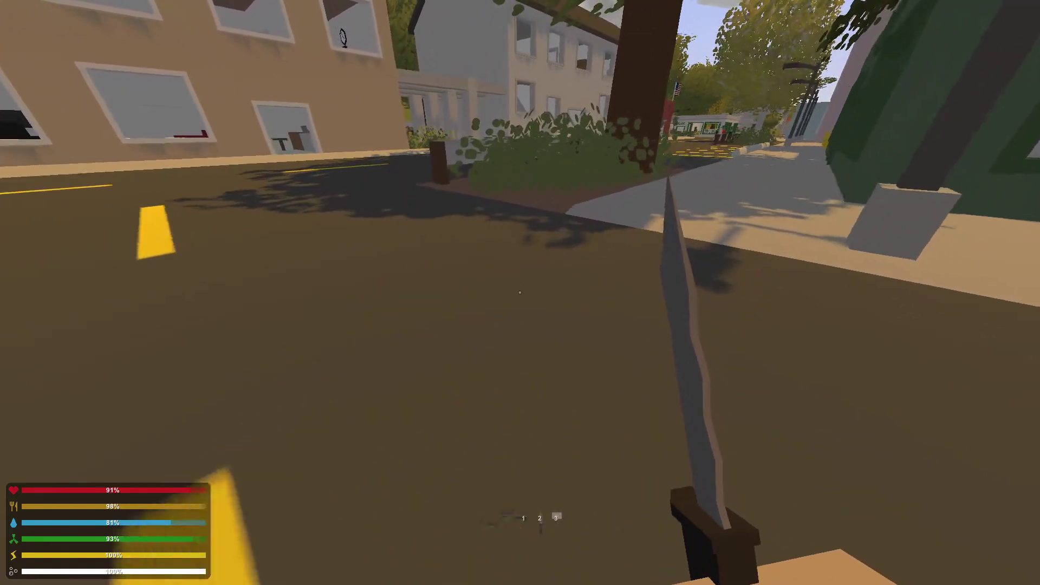
pyautogui.press('w')
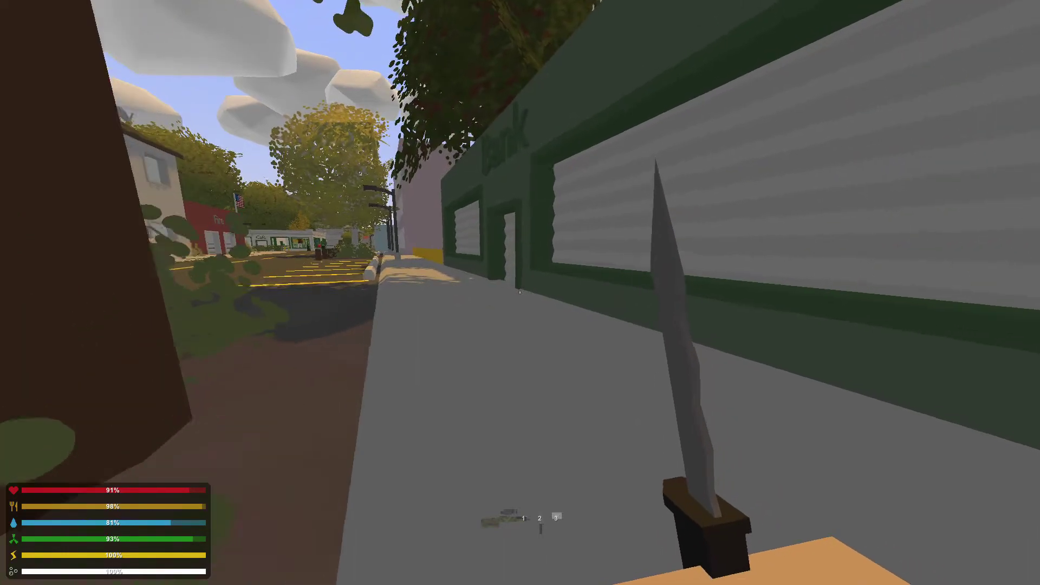
pyautogui.press('w')
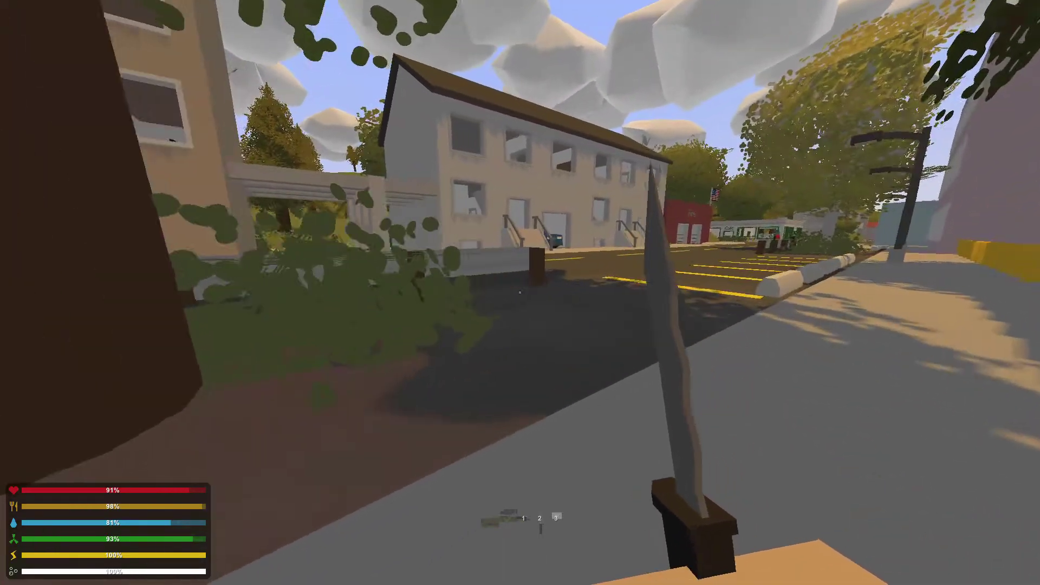
pyautogui.press('w')
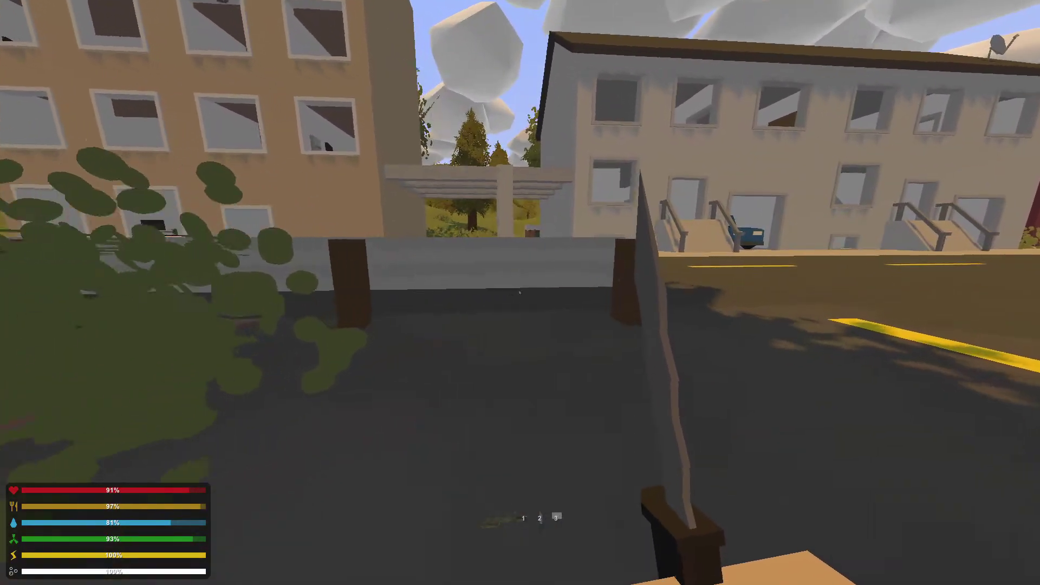
pyautogui.press('w')
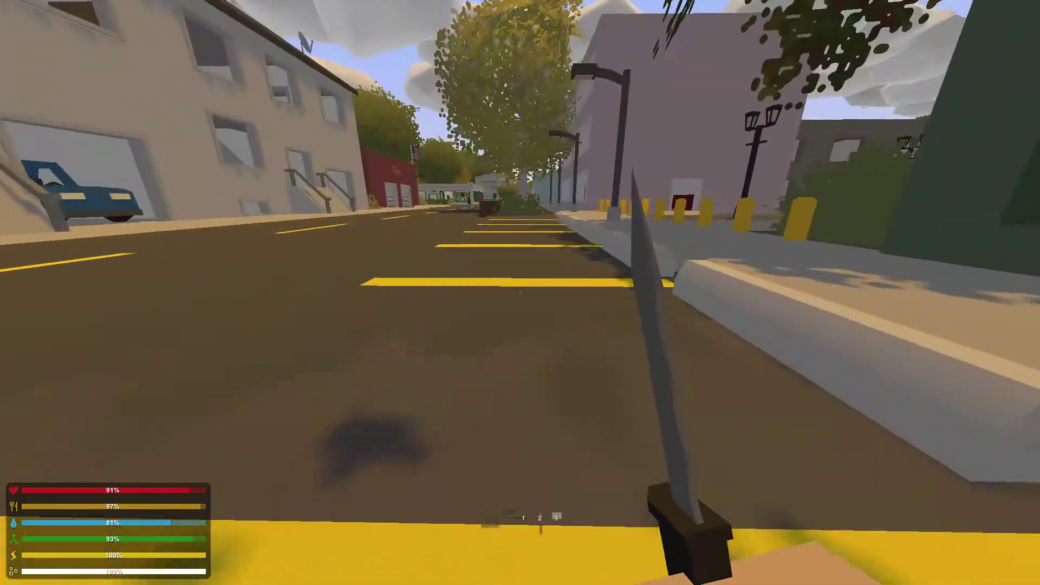
pyautogui.press('w')
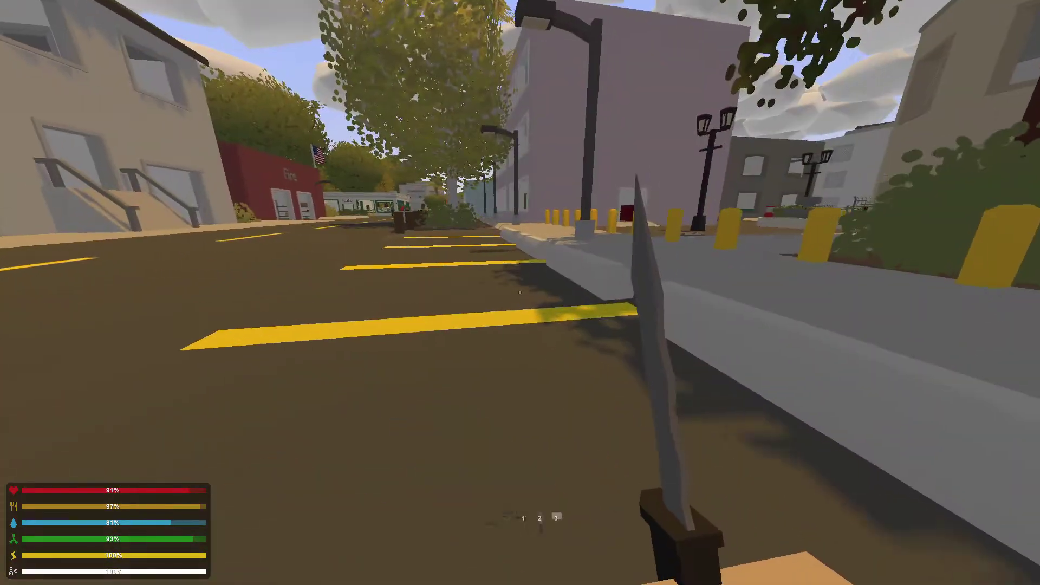
pyautogui.press('w')
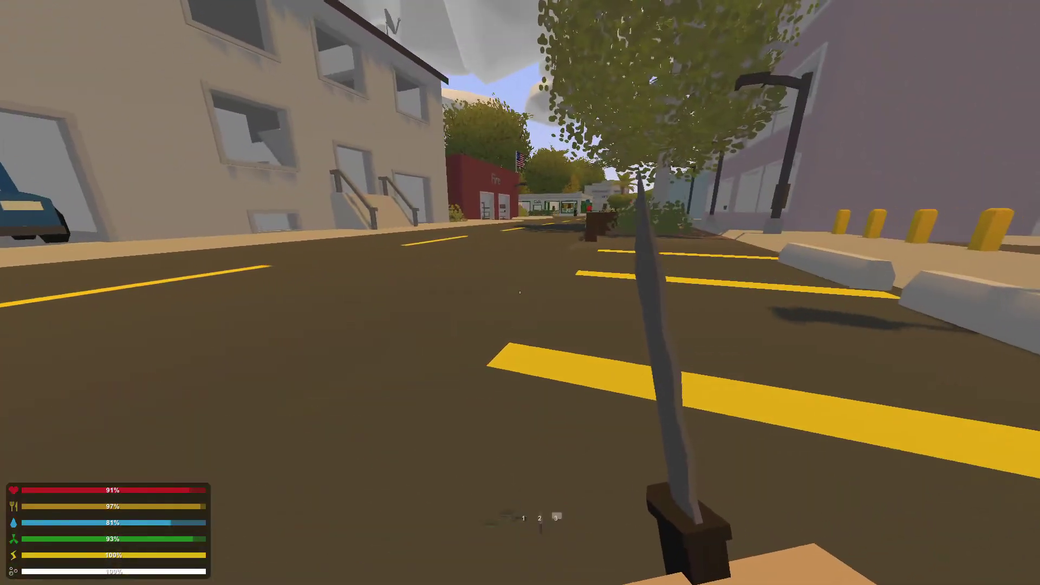
pyautogui.press('w')
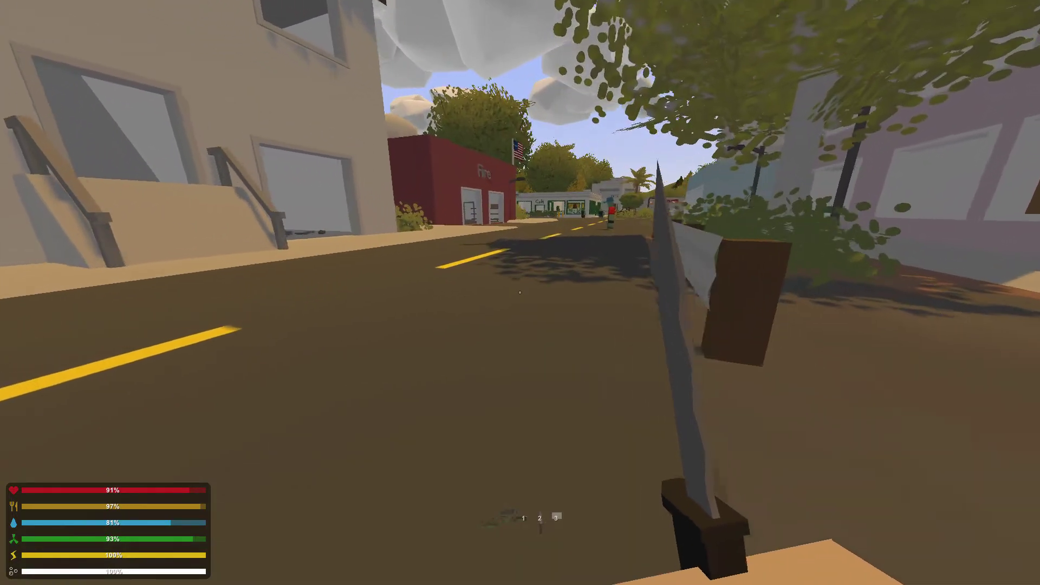
# Step: Walk past the guardrail toward the zombie, checking the inventory along the way
pyautogui.press('w')
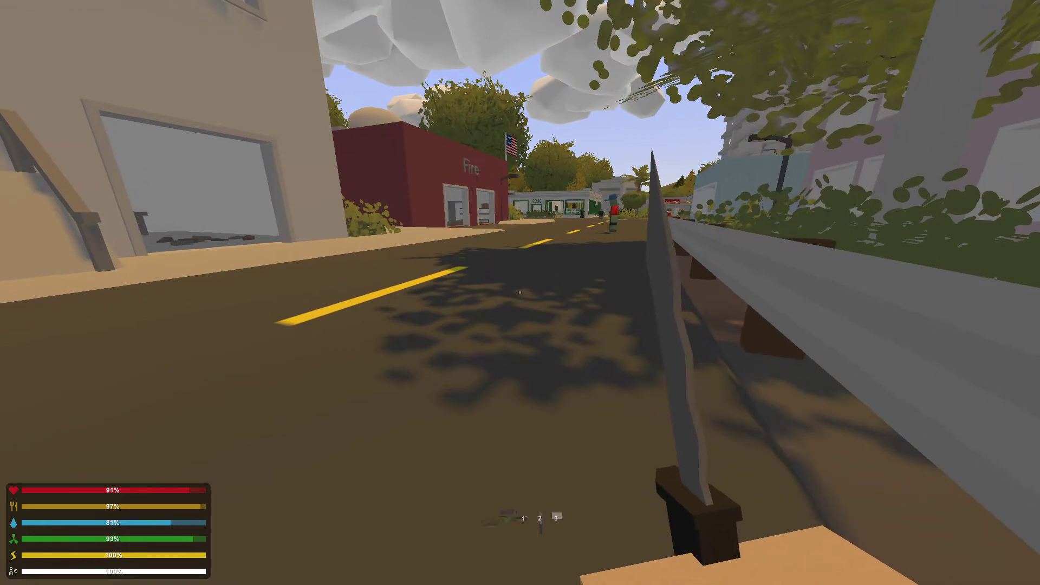
pyautogui.press('w')
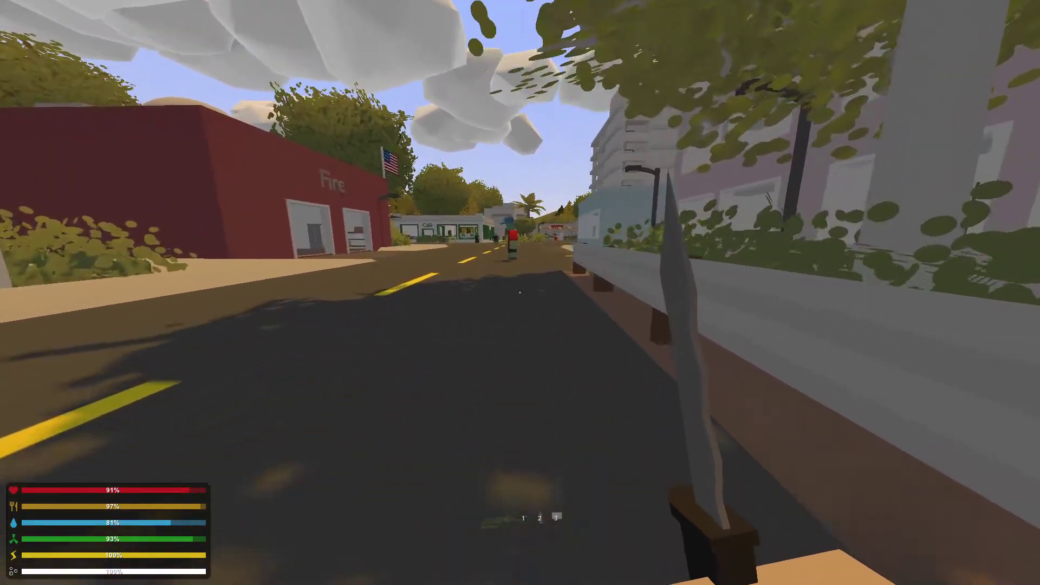
pyautogui.press('g')
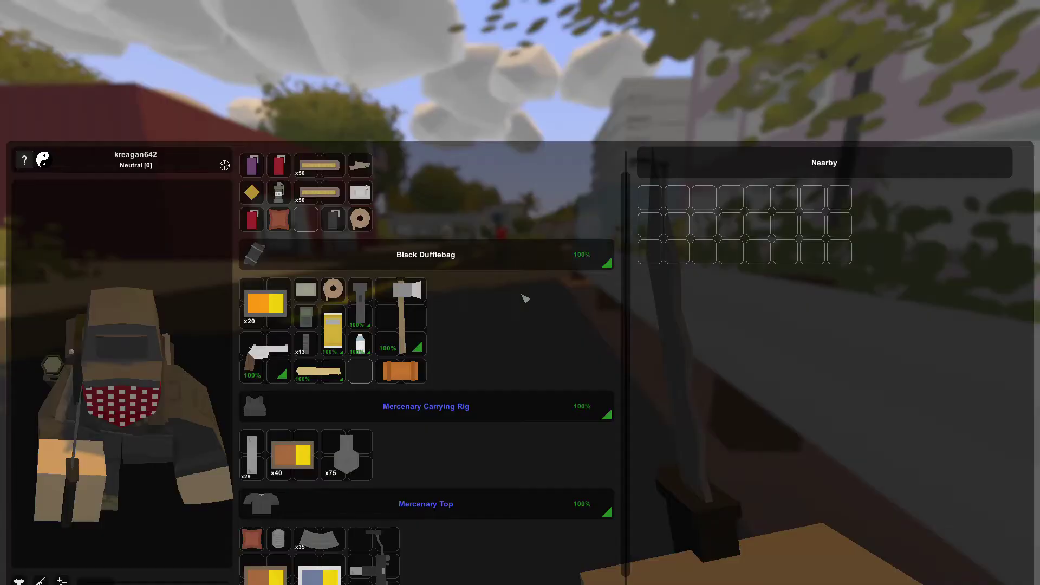
pyautogui.press('g')
pyautogui.press('g')
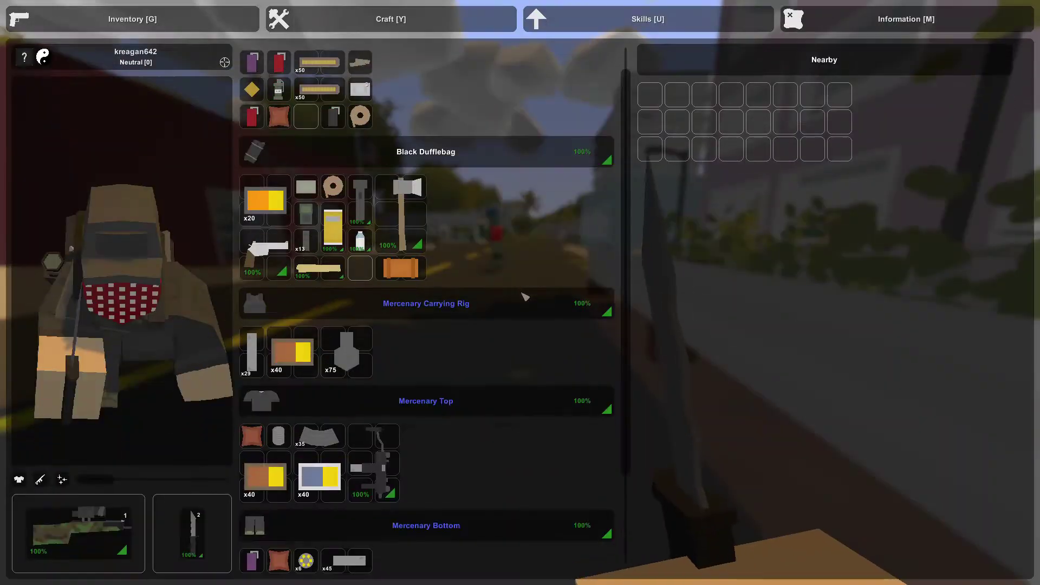
pyautogui.scroll(-3, 469, 221)
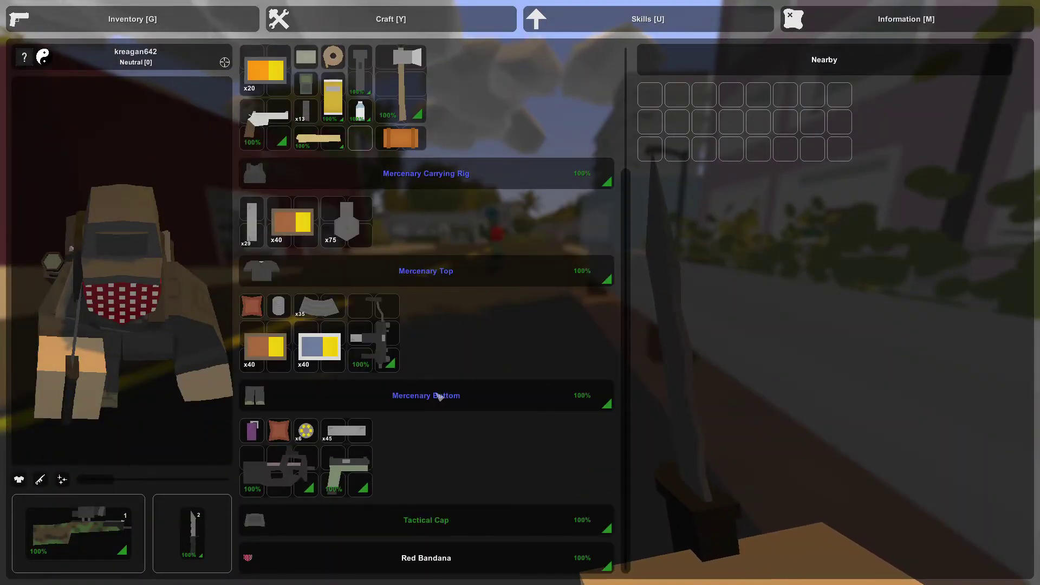
pyautogui.scroll(1, 438, 396)
pyautogui.scroll(-1, 383, 409)
pyautogui.scroll(4, 422, 370)
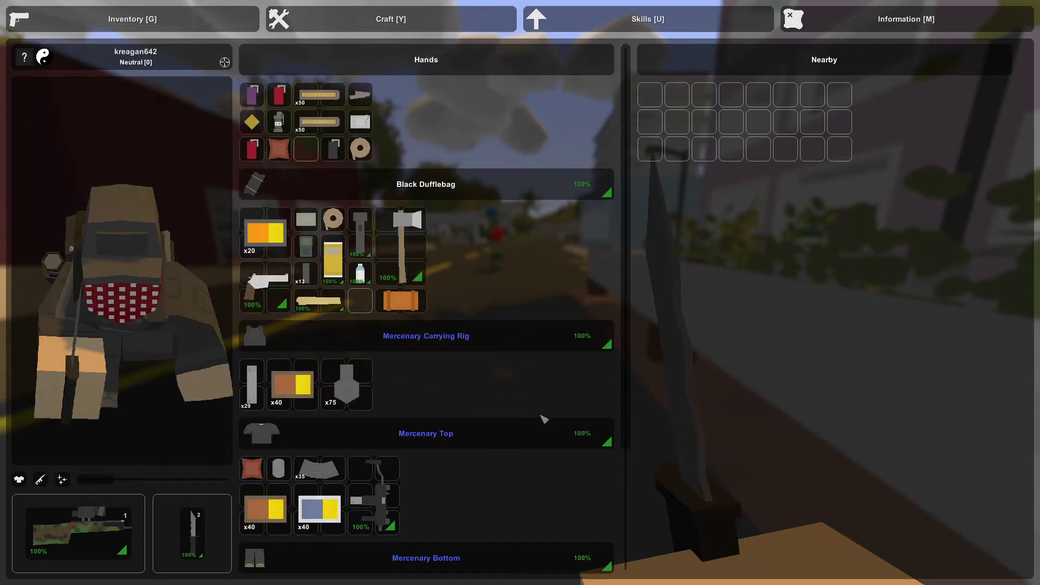
pyautogui.press('g')
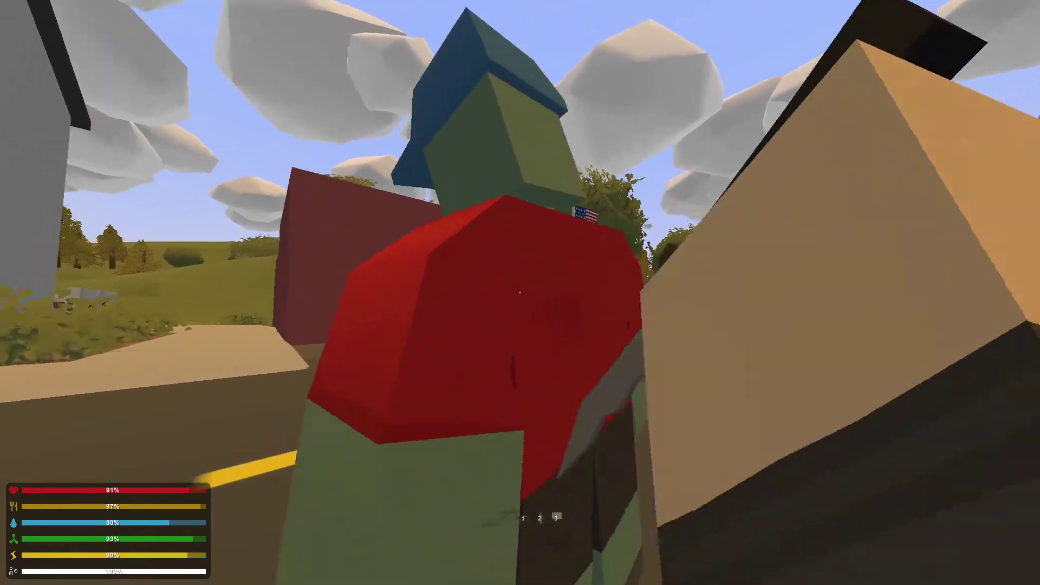
# Step: Stab the red-shirted zombie to death, then enter the red door and search the locker
pyautogui.click(521, 293)
pyautogui.click(520, 293)
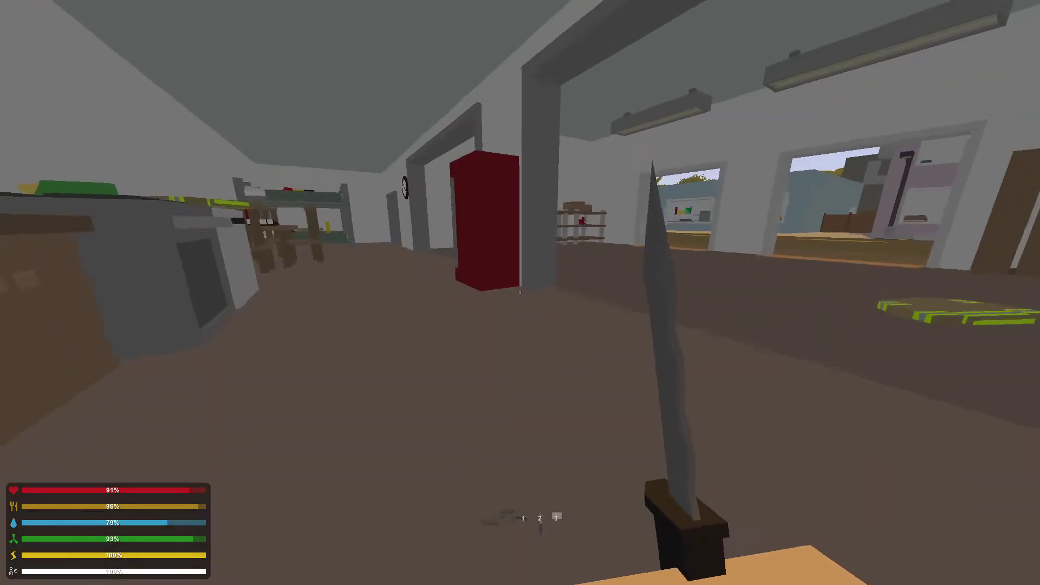
pyautogui.press('f')
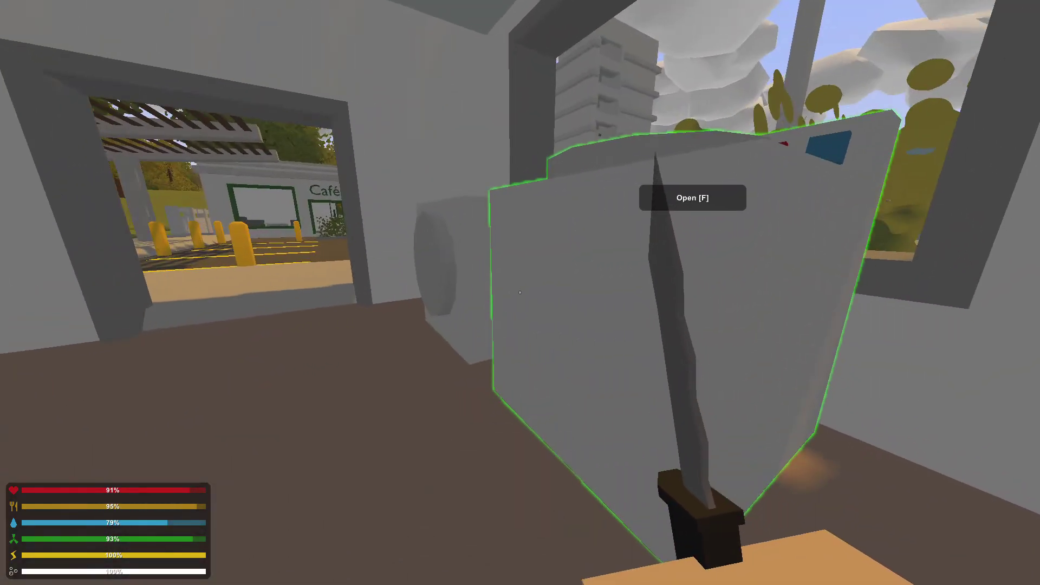
pyautogui.press('f')
pyautogui.press('Escape')
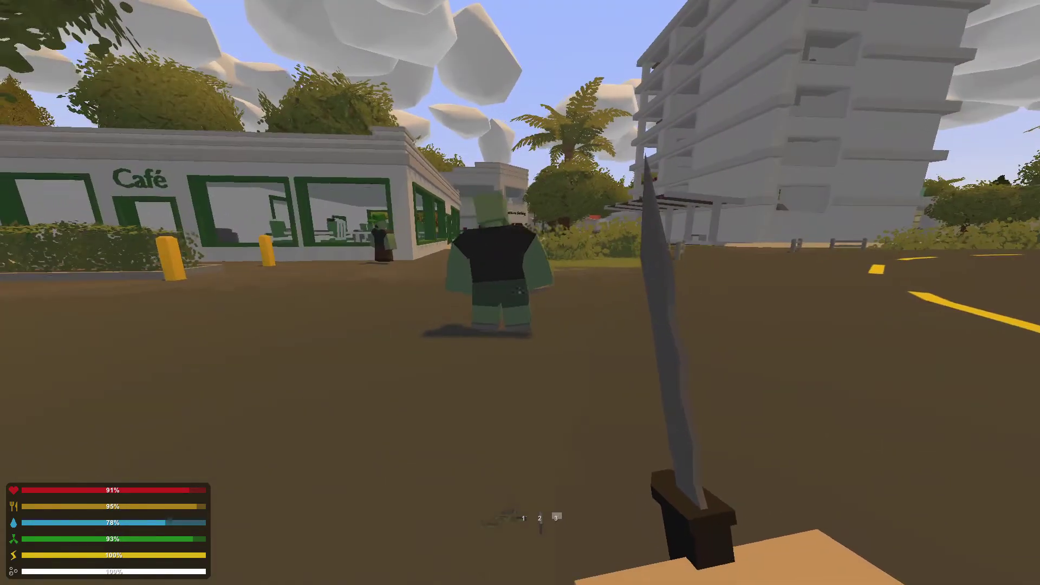
# Step: Kill the black-shirted zombie with two knife stabs
pyautogui.press('w')
pyautogui.click(520, 293)
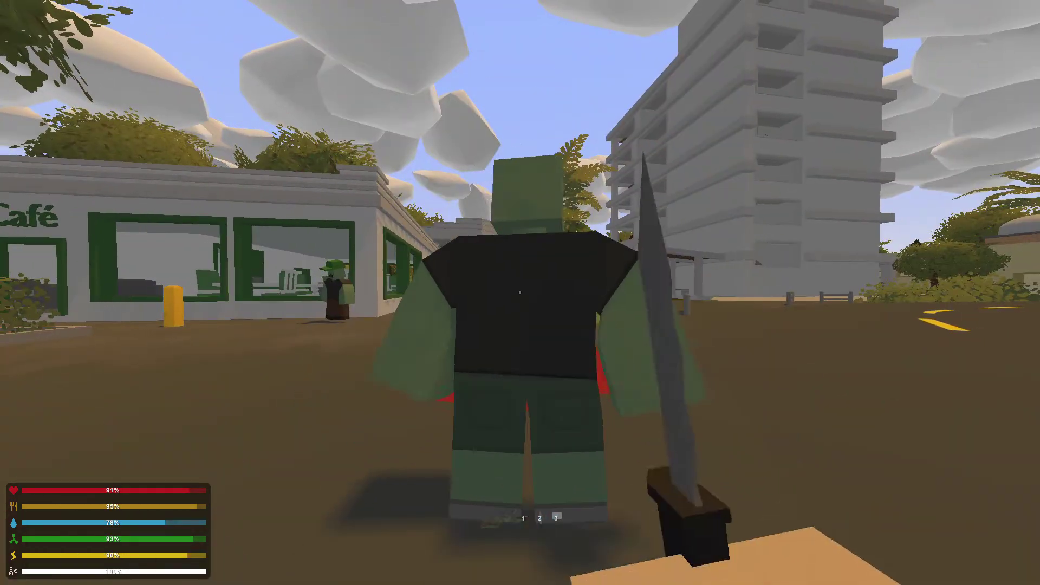
pyautogui.click(520, 293)
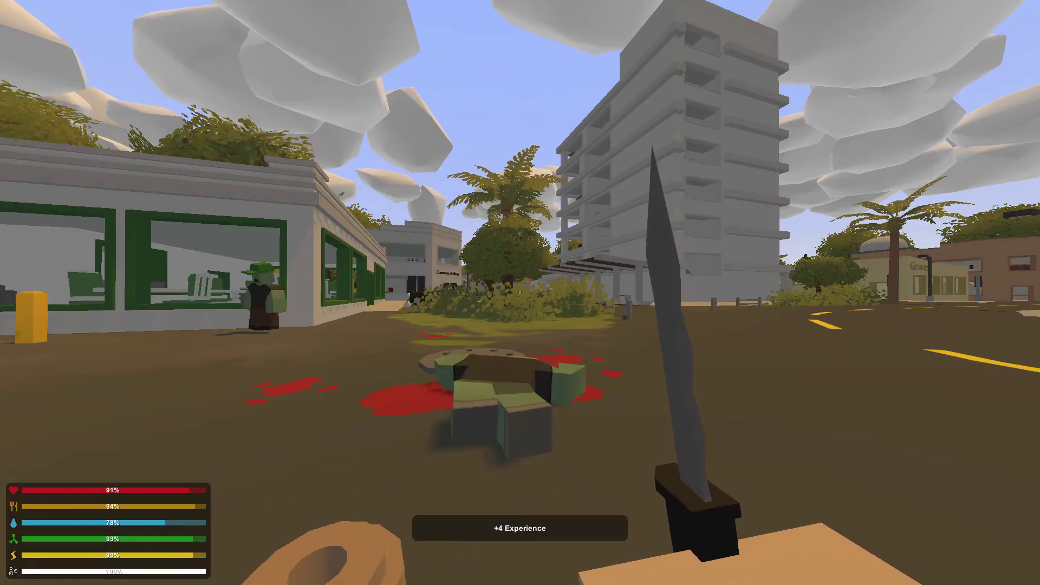
# Step: Head toward the Café and knife the zombie by its wall
pyautogui.press('w')
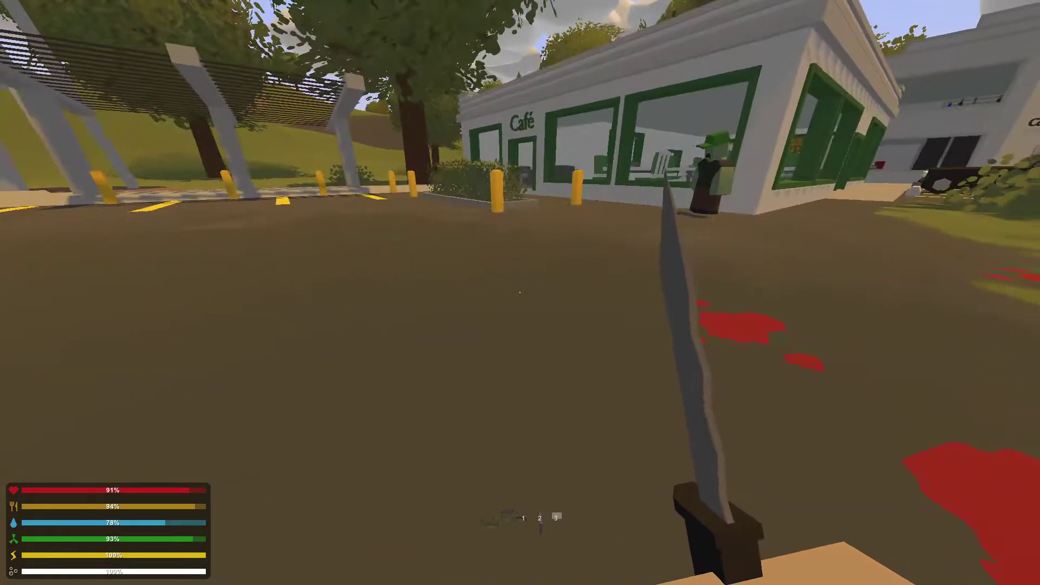
pyautogui.press('w')
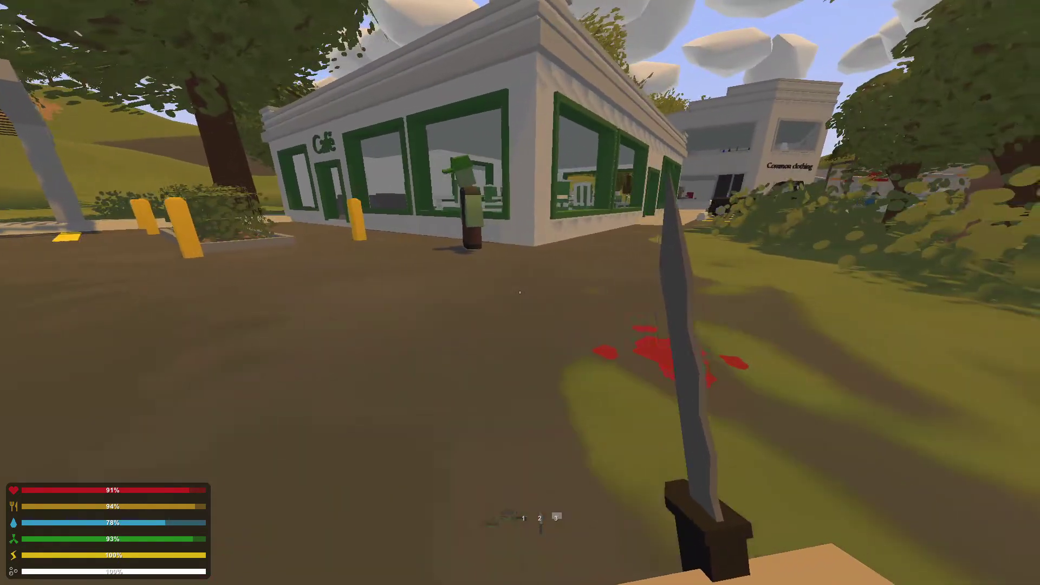
pyautogui.press('w')
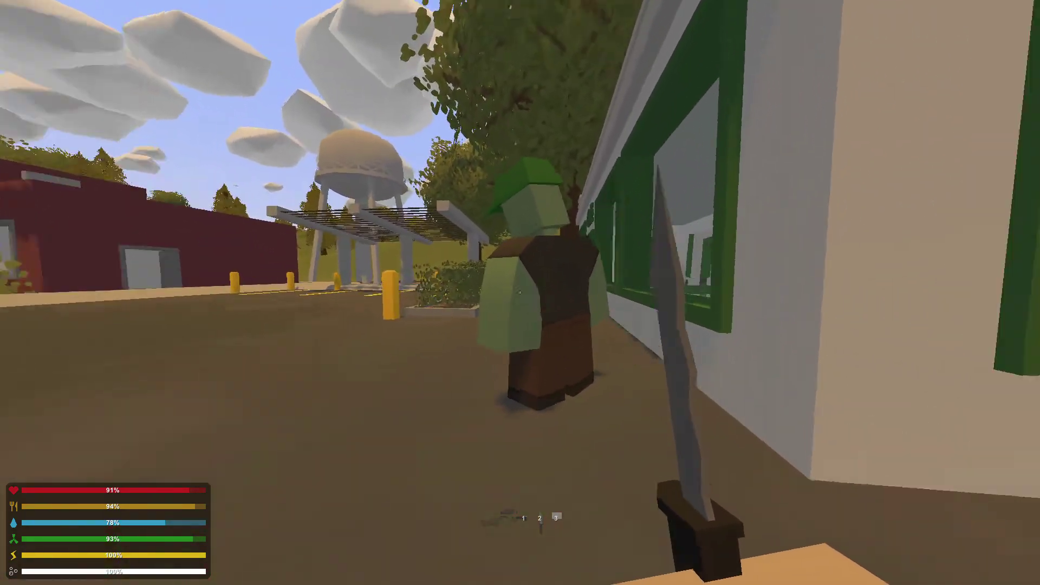
pyautogui.press('w')
pyautogui.click(520, 292)
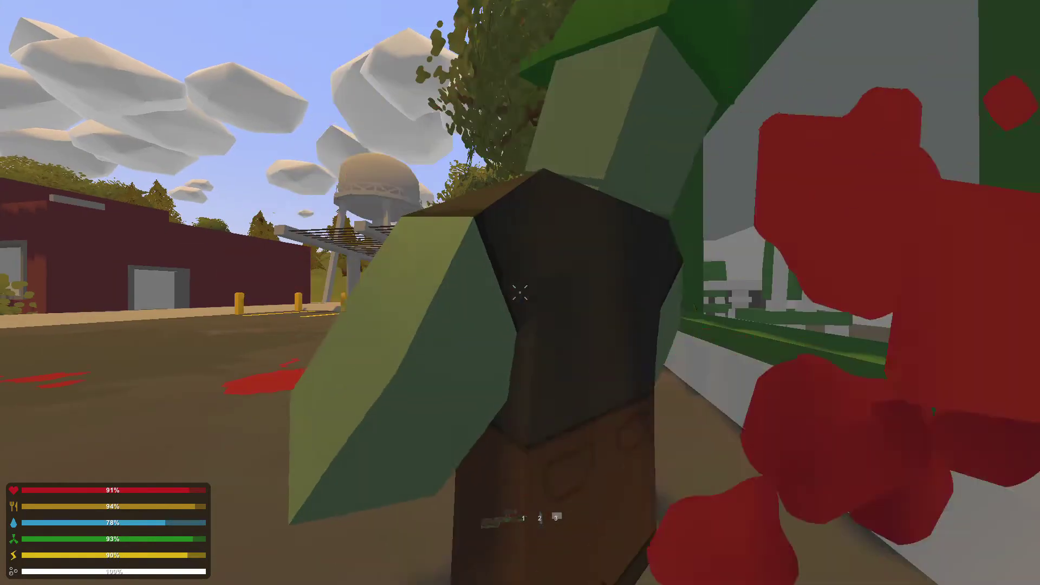
pyautogui.click(521, 292)
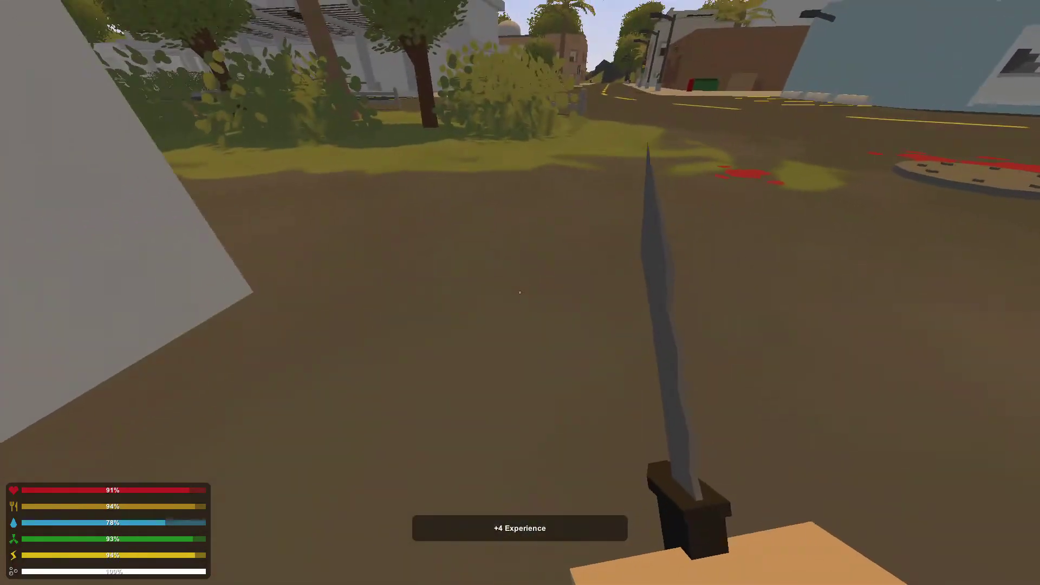
# Step: Walk along the Café wall past the parked car and into the bushes
pyautogui.press('w')
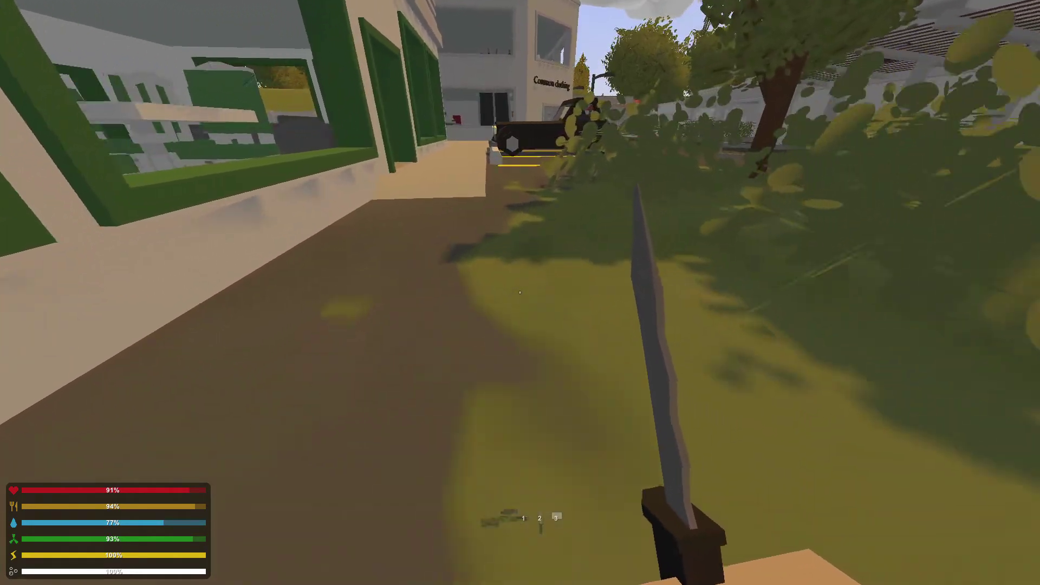
pyautogui.press('w')
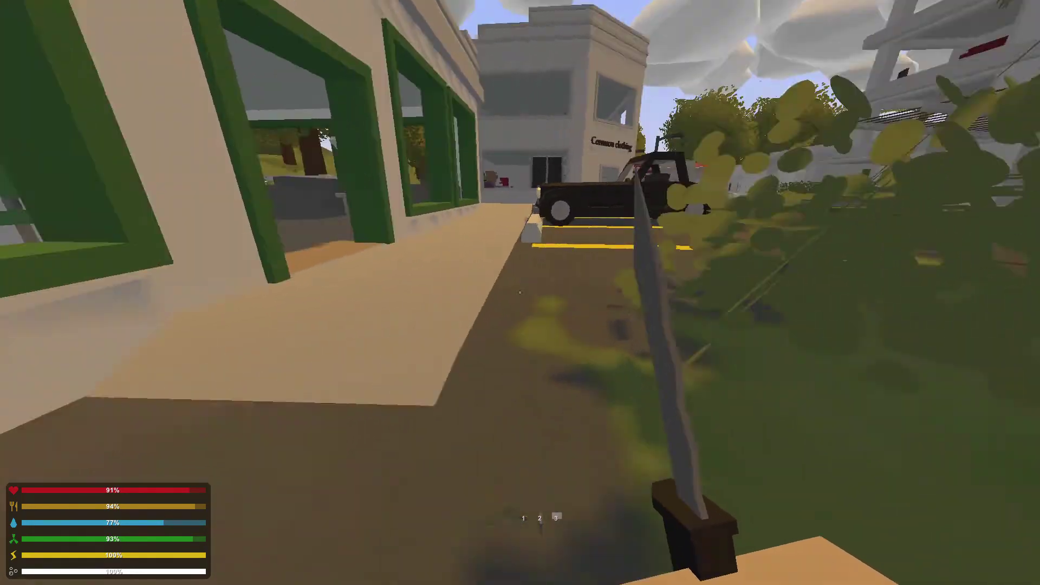
pyautogui.press('w')
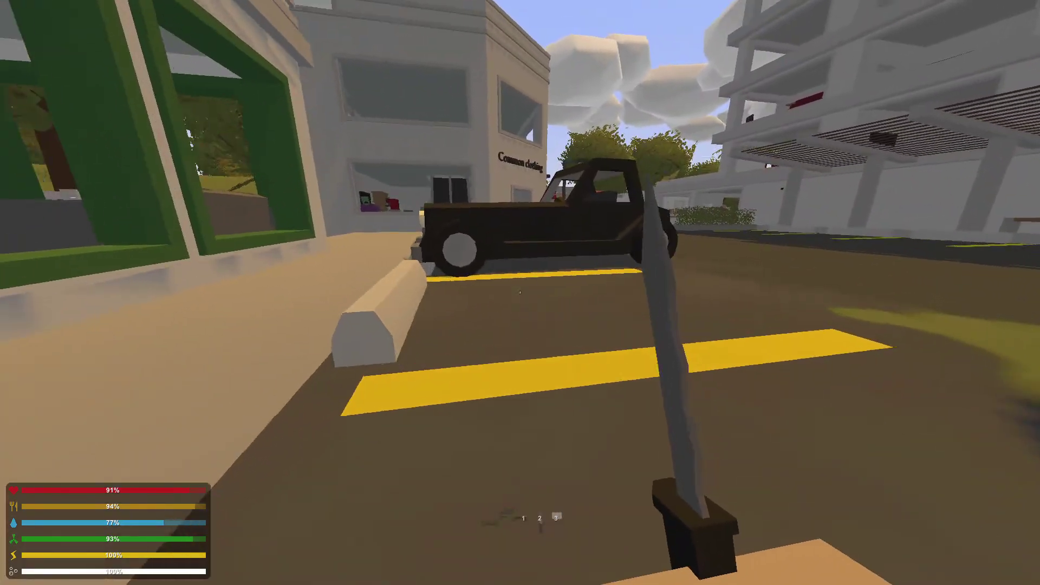
pyautogui.press('w')
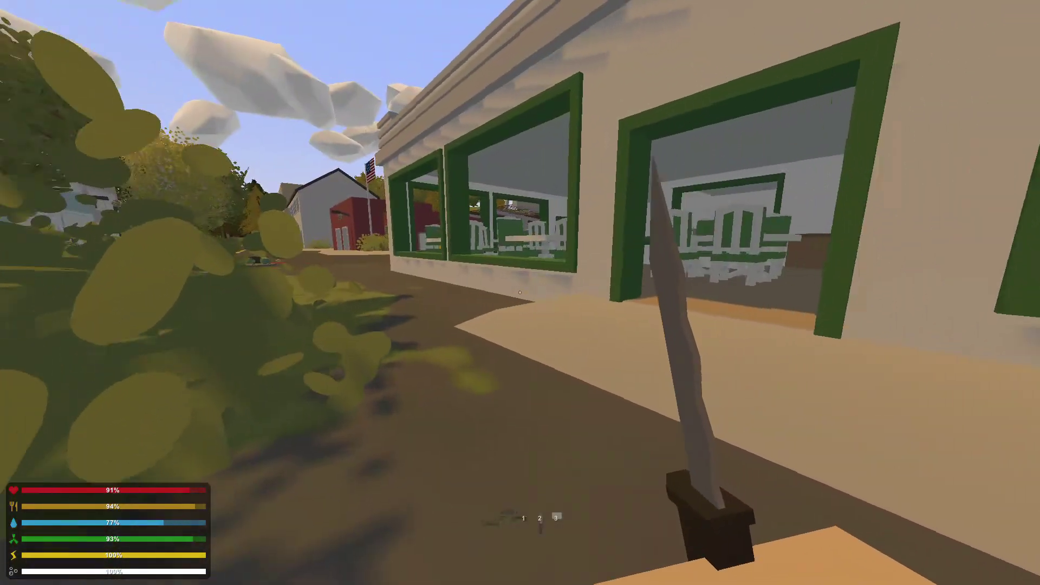
pyautogui.press('w')
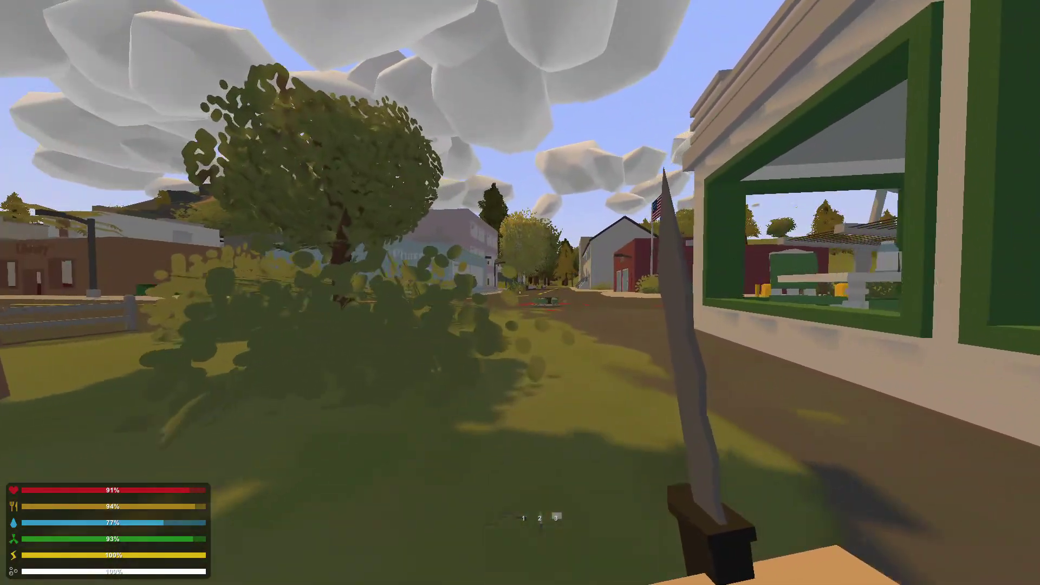
pyautogui.press('w')
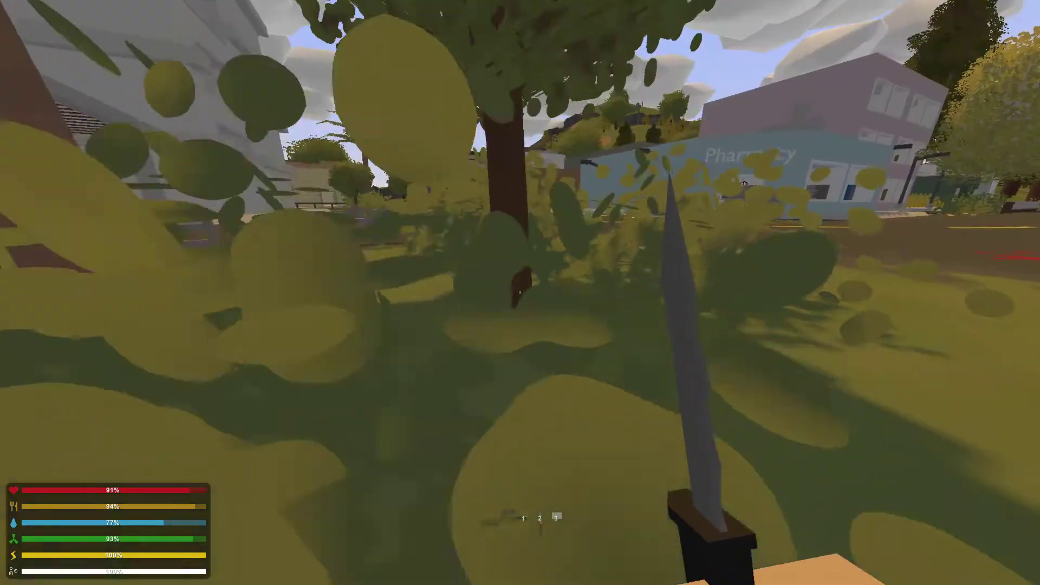
# Step: Review the carried gear in the inventory
pyautogui.press('w')
pyautogui.press('g')
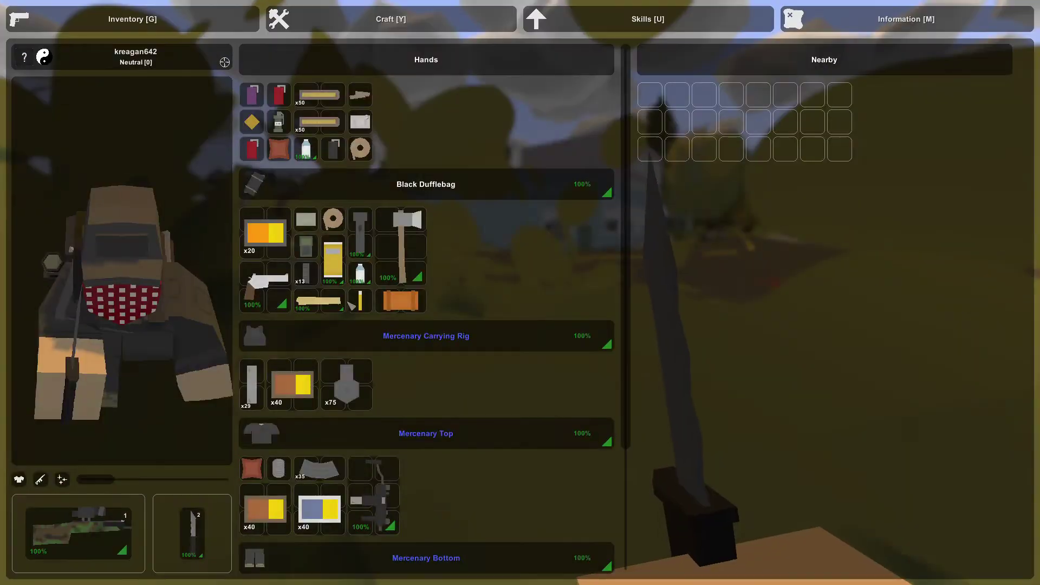
pyautogui.scroll(-3, 387, 202)
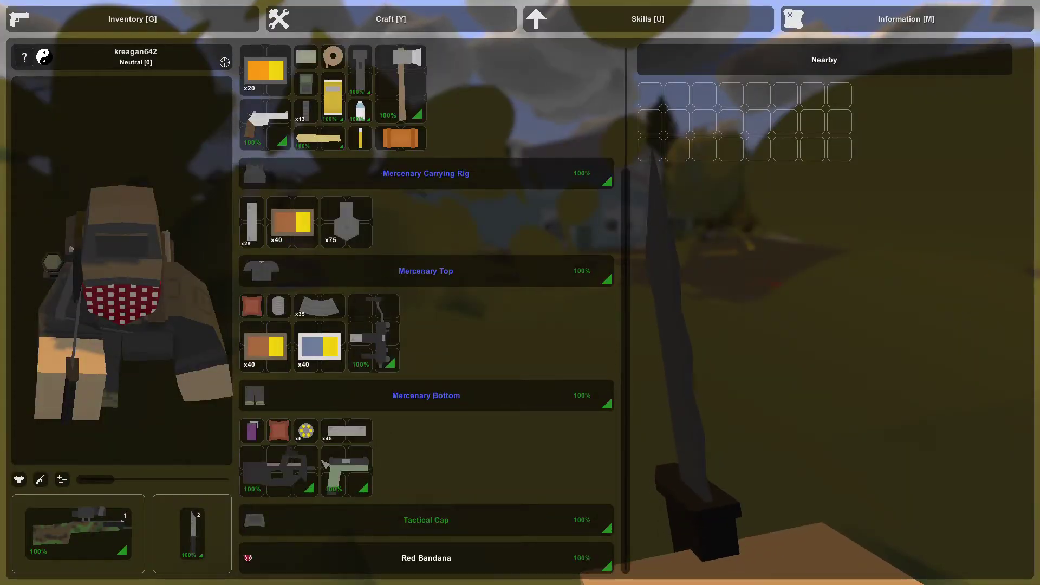
pyautogui.scroll(1, 534, 290)
pyautogui.press('g')
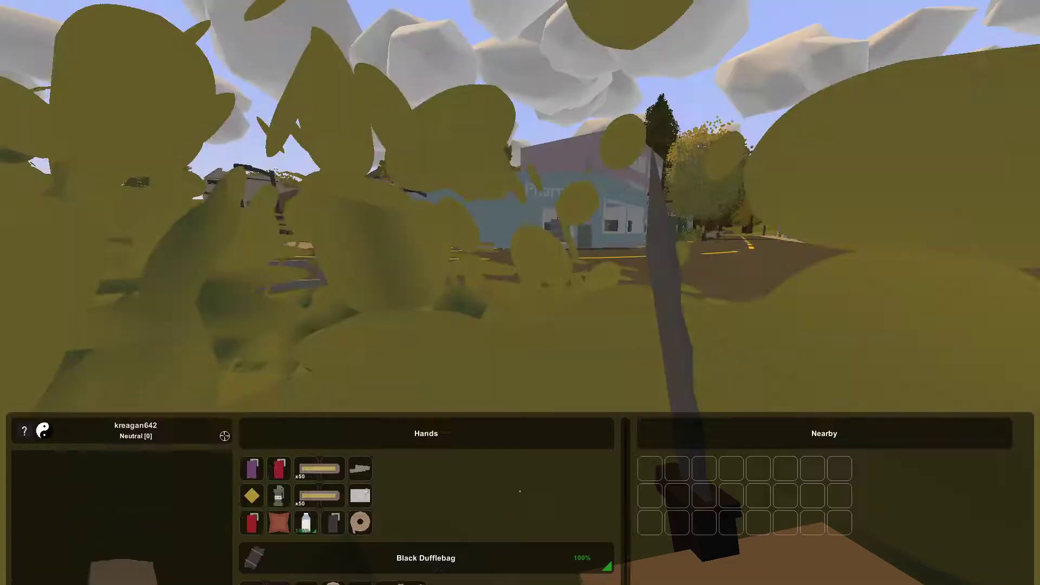
# Step: Cross the street and turn to face the Pharmacy's front door
pyautogui.press('w')
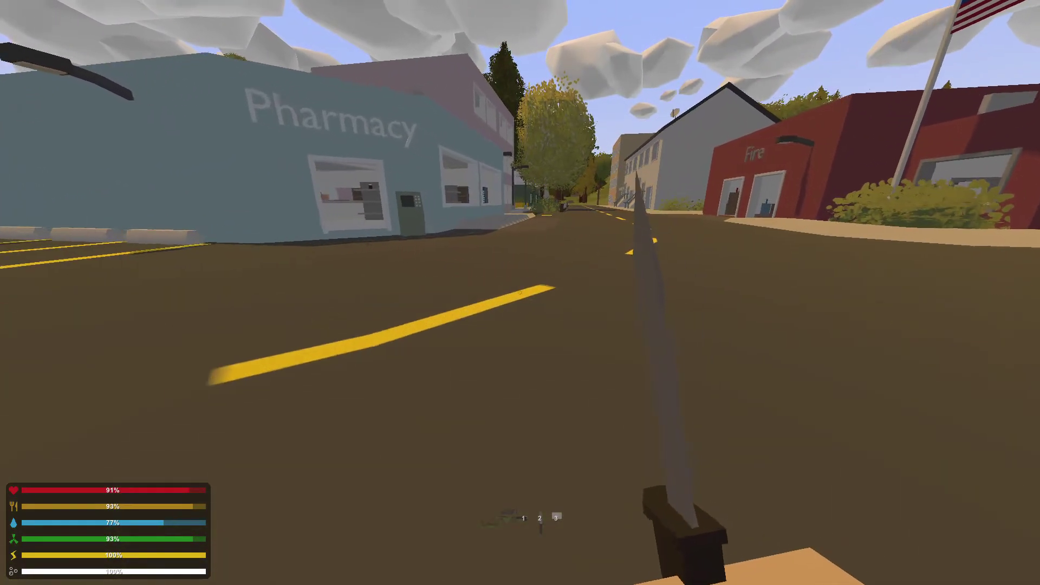
pyautogui.press('w')
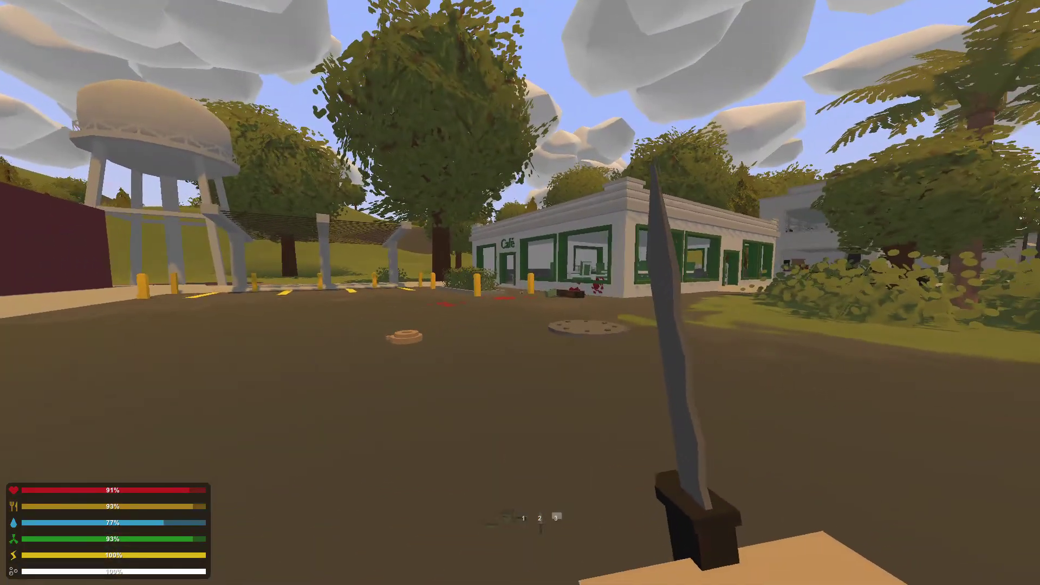
pyautogui.click(520, 293)
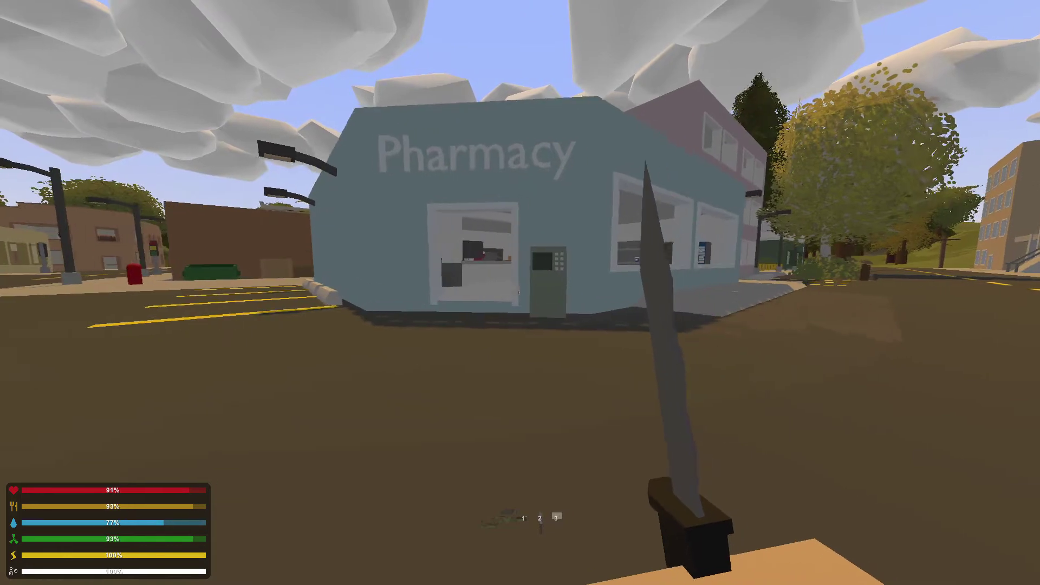
# Step: Enter the Pharmacy and rearrange the inventory to make room for the cough syrup
pyautogui.press('w')
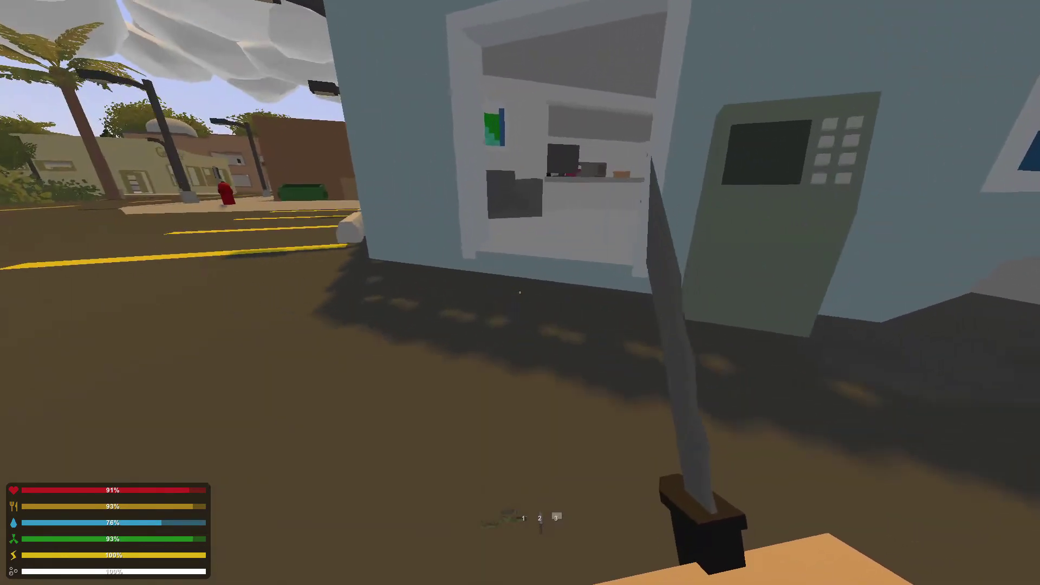
pyautogui.press('w')
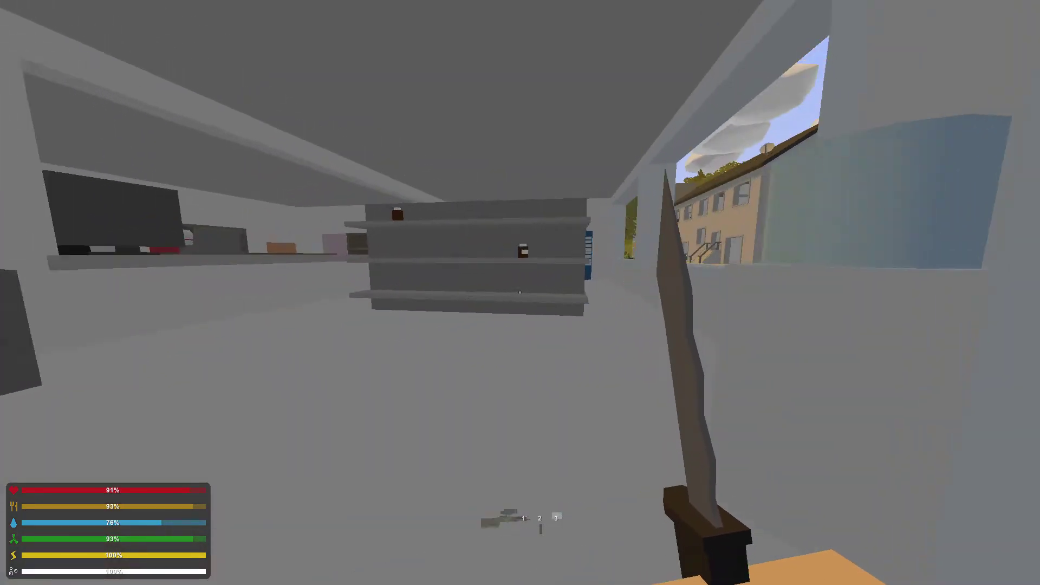
pyautogui.press('w')
pyautogui.press('f')
pyautogui.press('g')
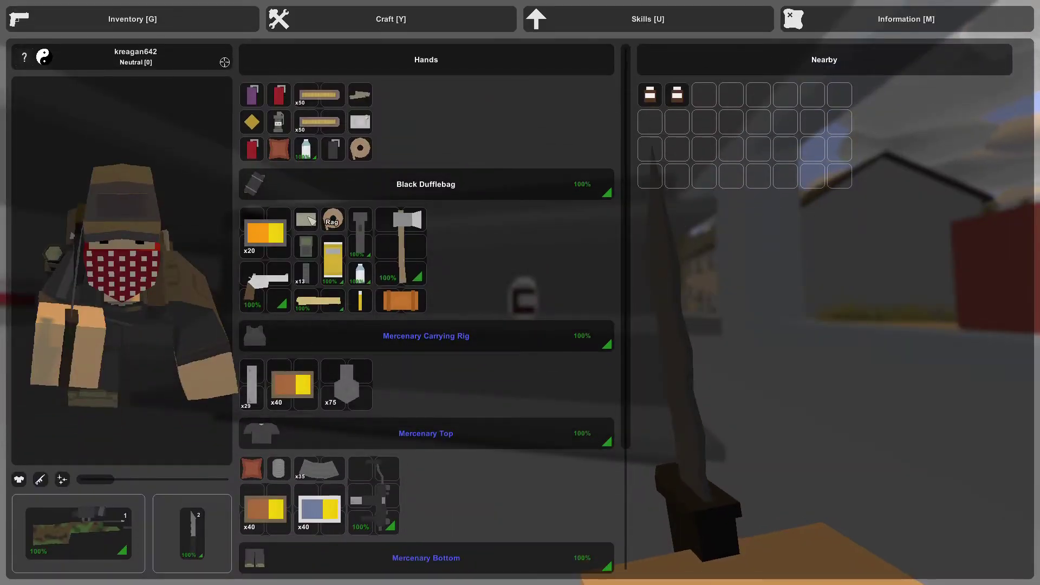
pyautogui.rightClick(311, 221)
pyautogui.press('g')
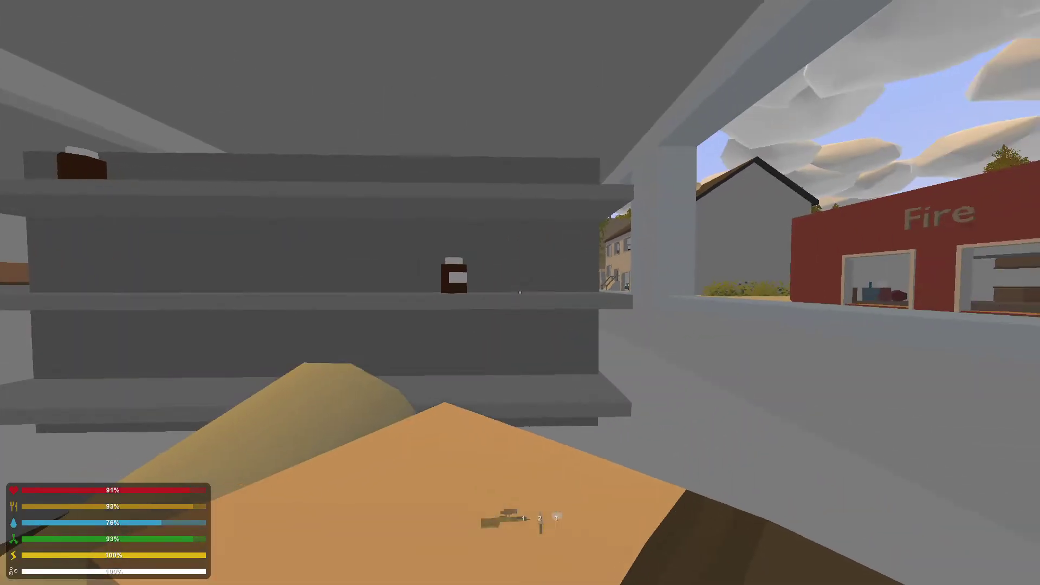
# Step: Pick up the cough syrup, check it in the inventory, and re-equip the knife
pyautogui.press('w')
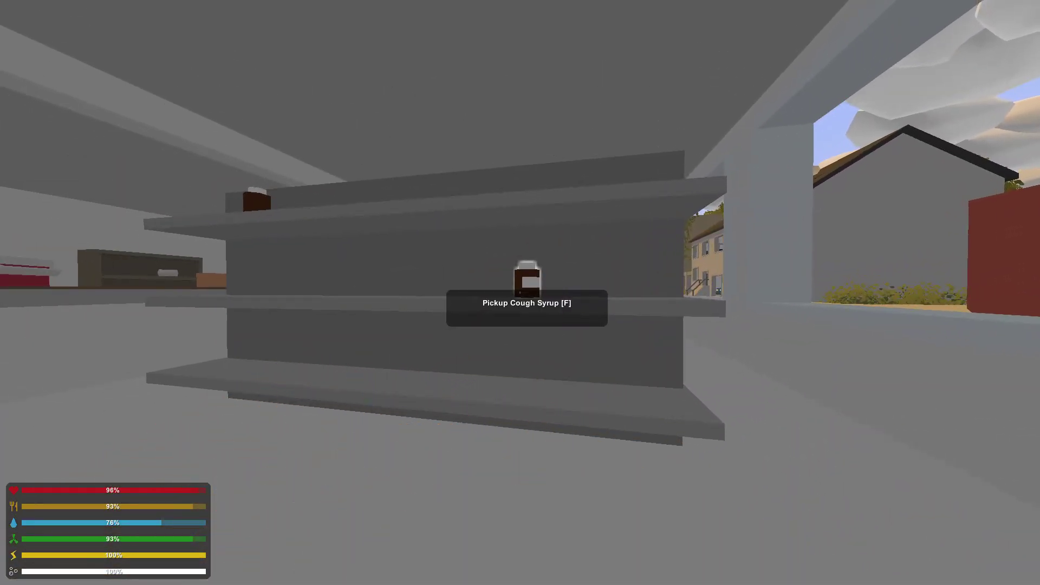
pyautogui.press('f')
pyautogui.press('g')
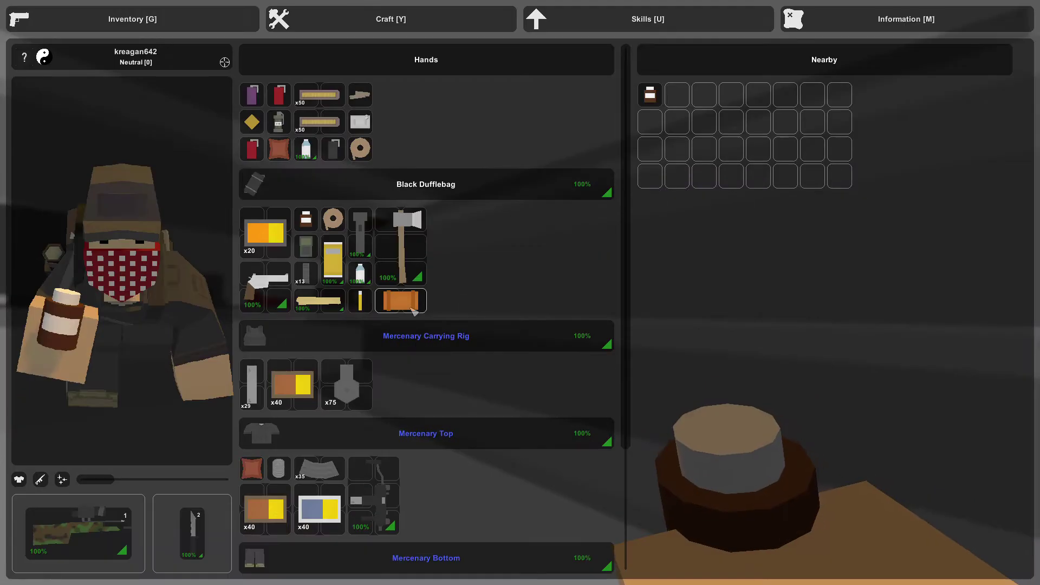
pyautogui.scroll(-3, 413, 436)
pyautogui.scroll(3, 412, 436)
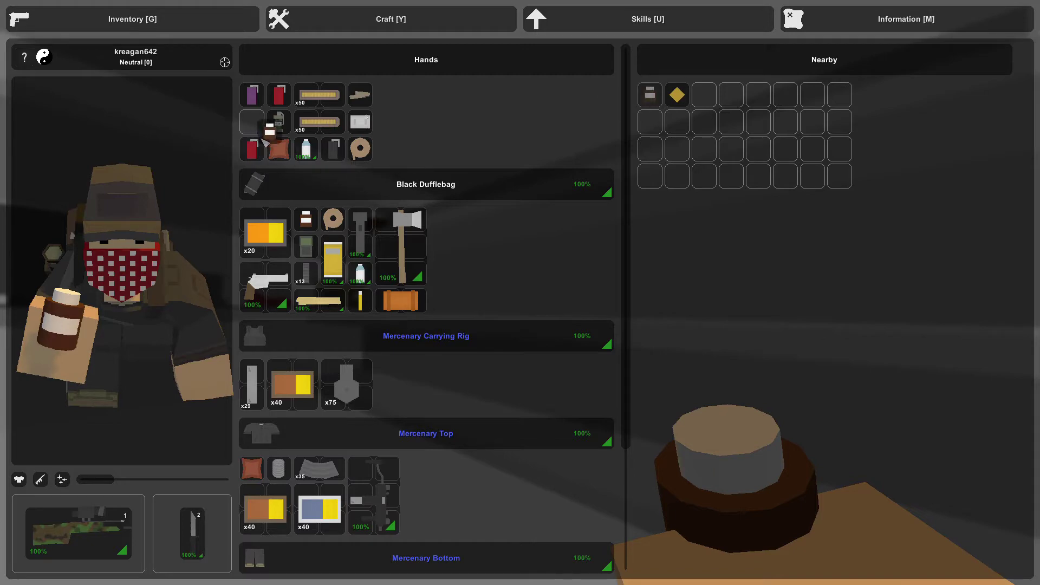
pyautogui.press('g')
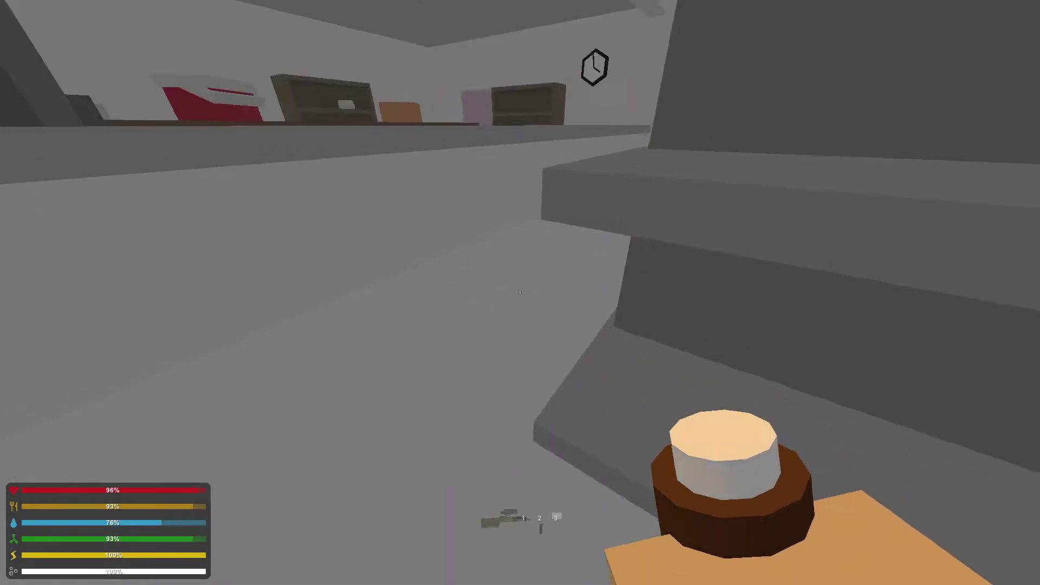
pyautogui.press('2')
# Step: Approach the dressing and bloodbag on the Pharmacy shelves, checking inventory space
pyautogui.press('w')
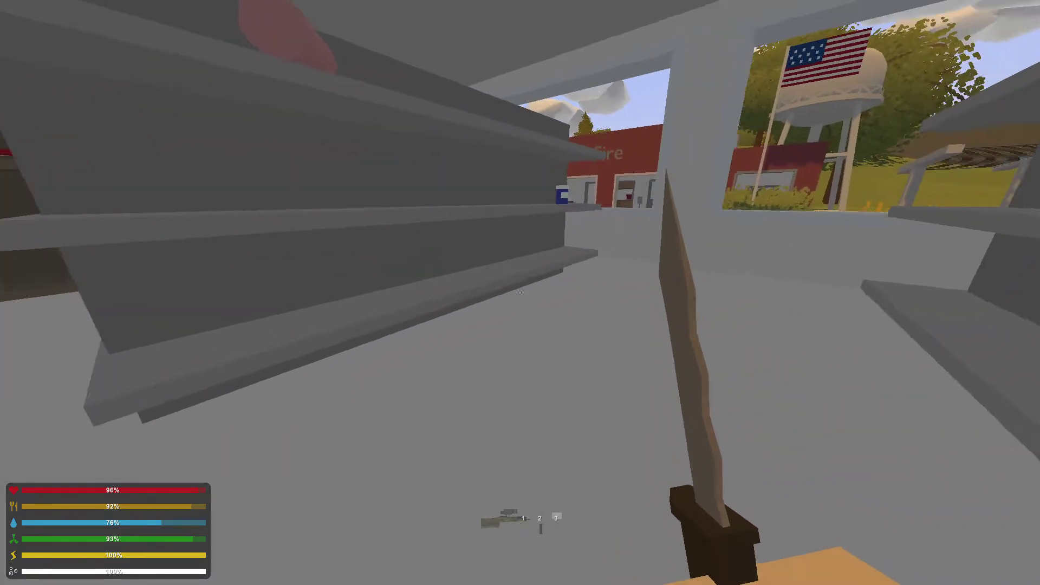
pyautogui.press('g')
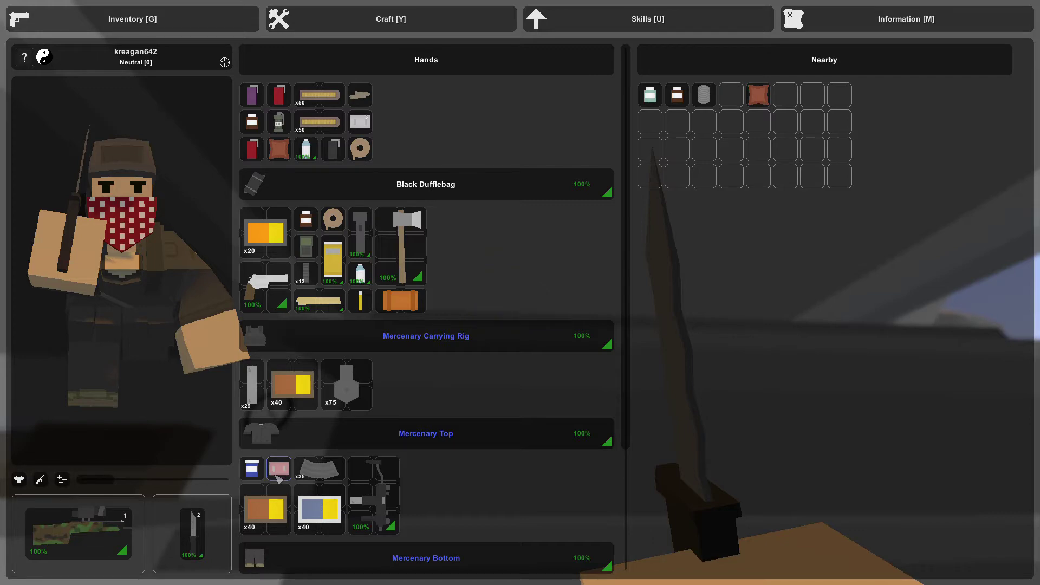
pyautogui.press('g')
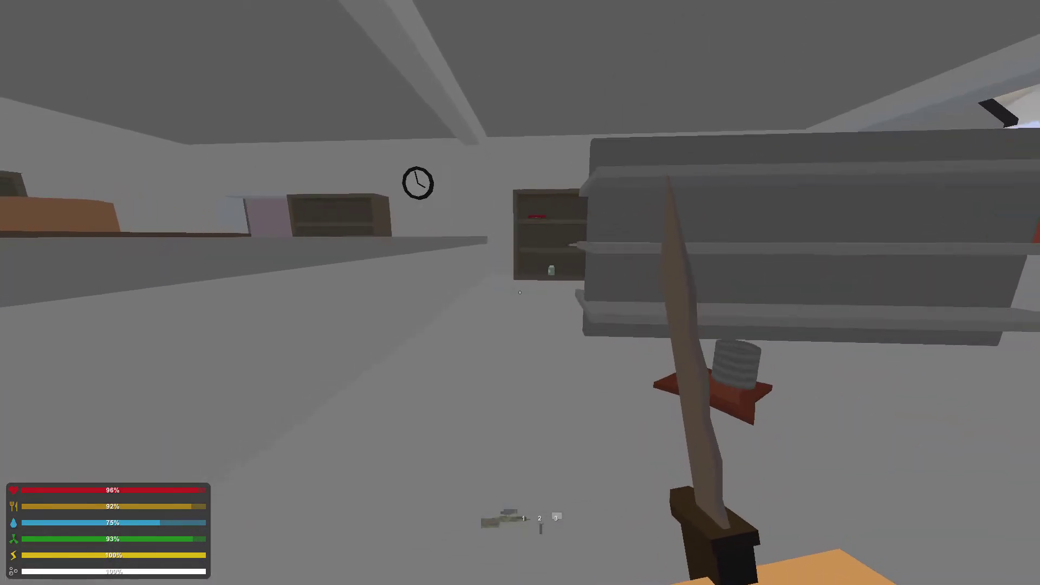
pyautogui.press('w')
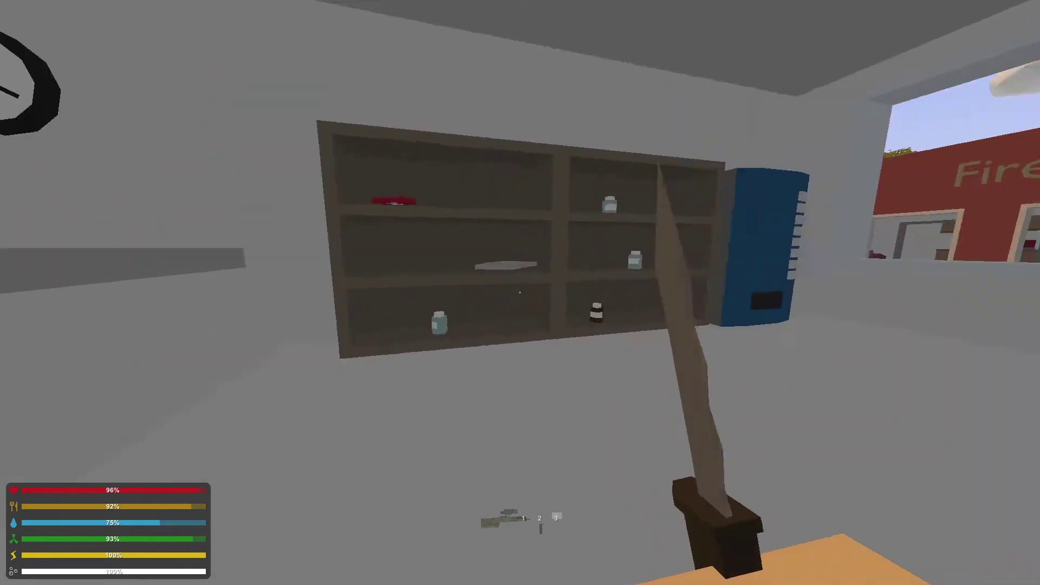
pyautogui.press('w')
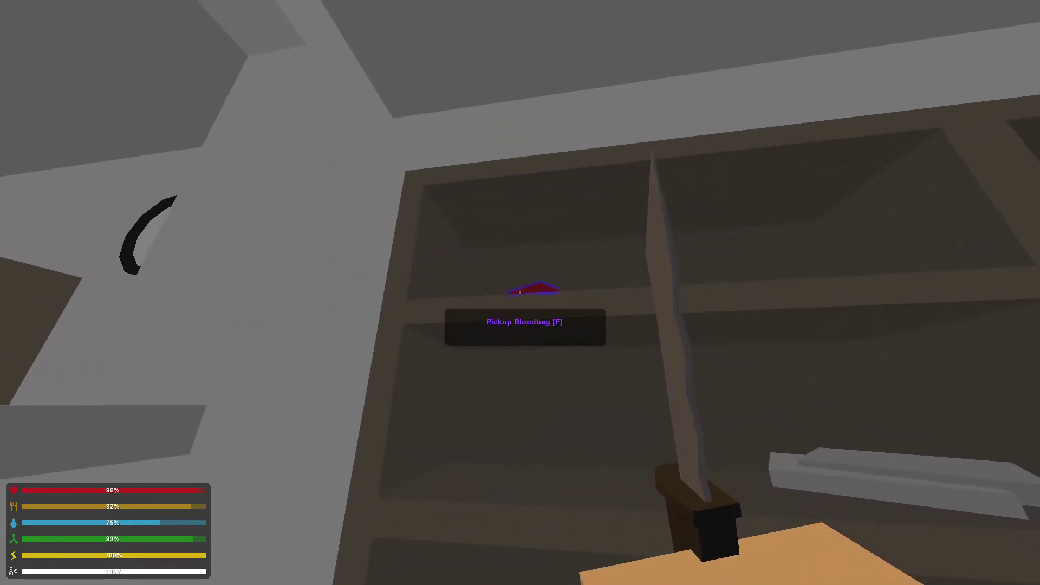
pyautogui.press('g')
pyautogui.scroll(-5, 491, 316)
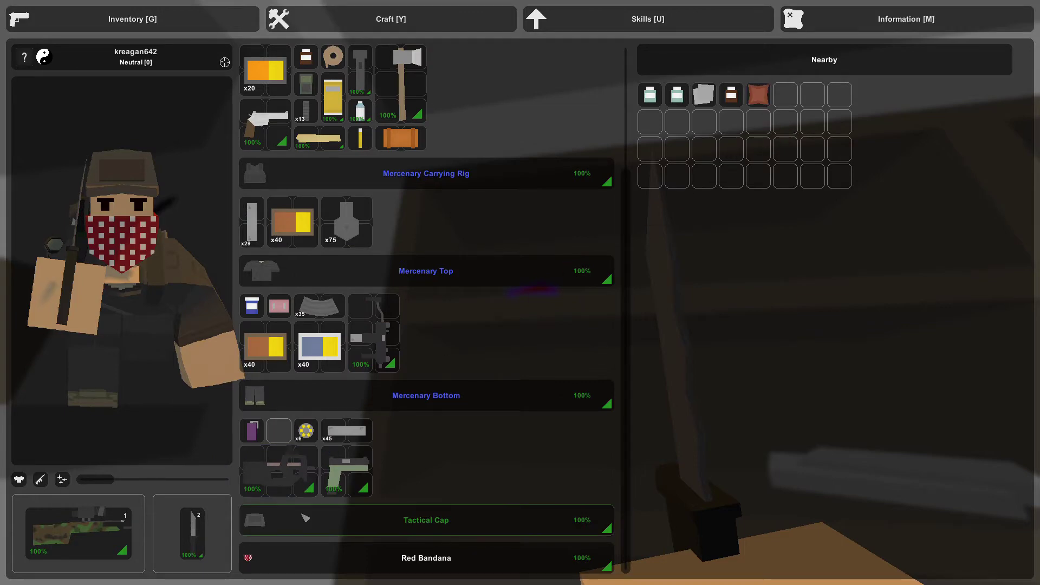
# Step: Equip the Purple Smoke and throw it outside
pyautogui.click(253, 428)
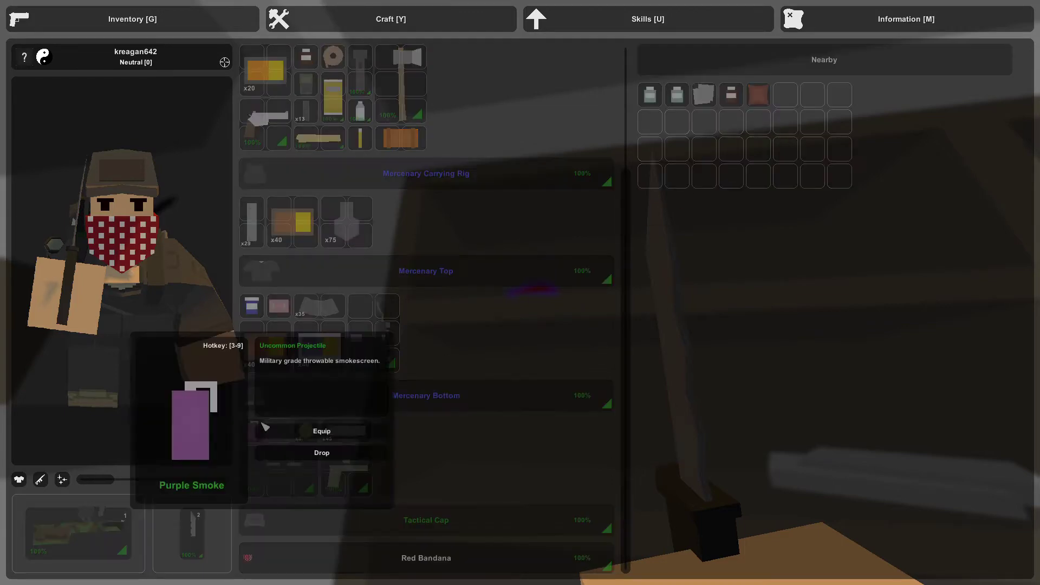
pyautogui.press('g')
pyautogui.click(521, 292)
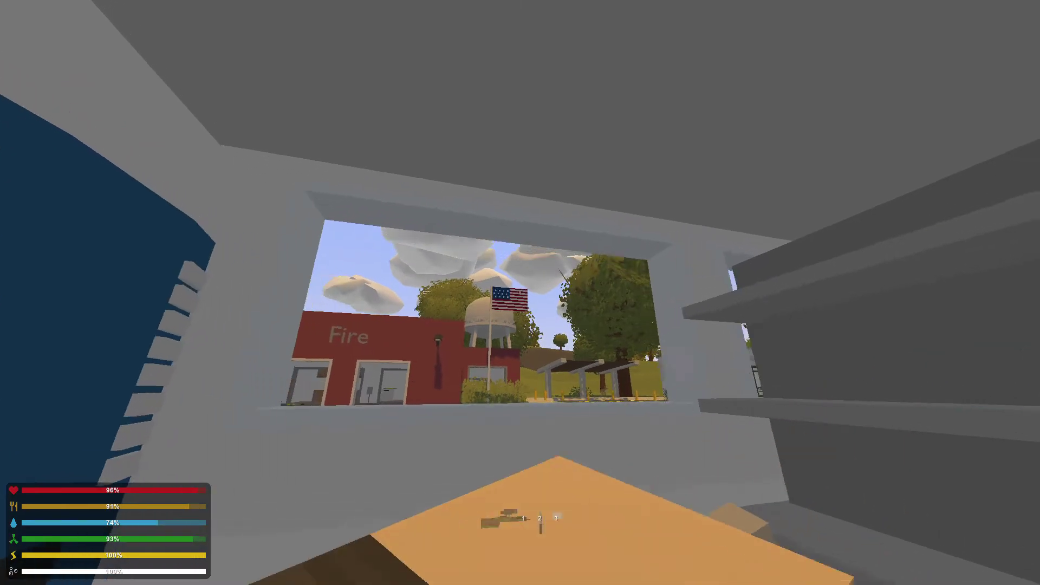
pyautogui.press('2')
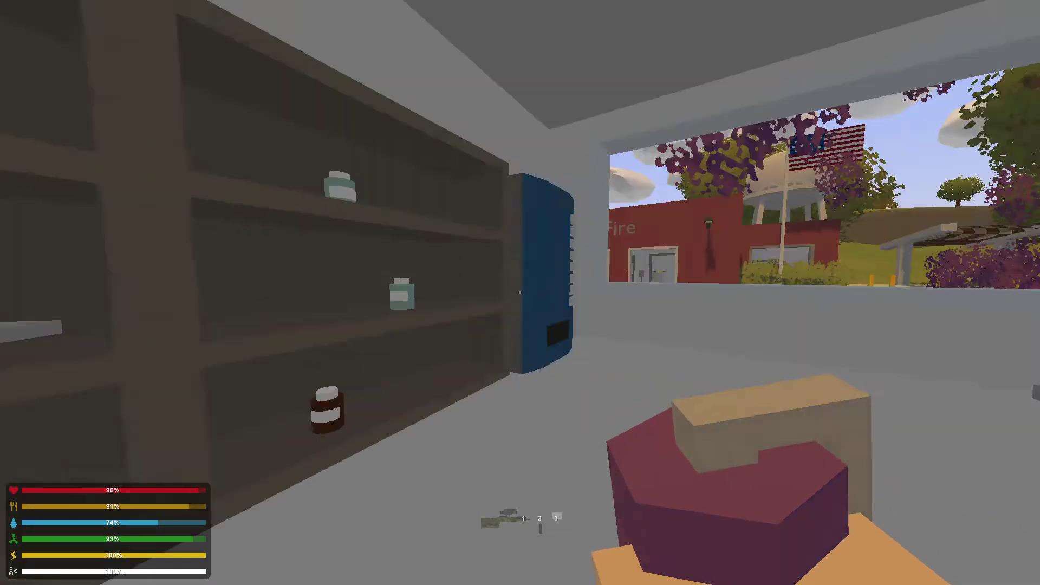
# Step: Pick up the red item from the shelf and ready the crossbow
pyautogui.press('g')
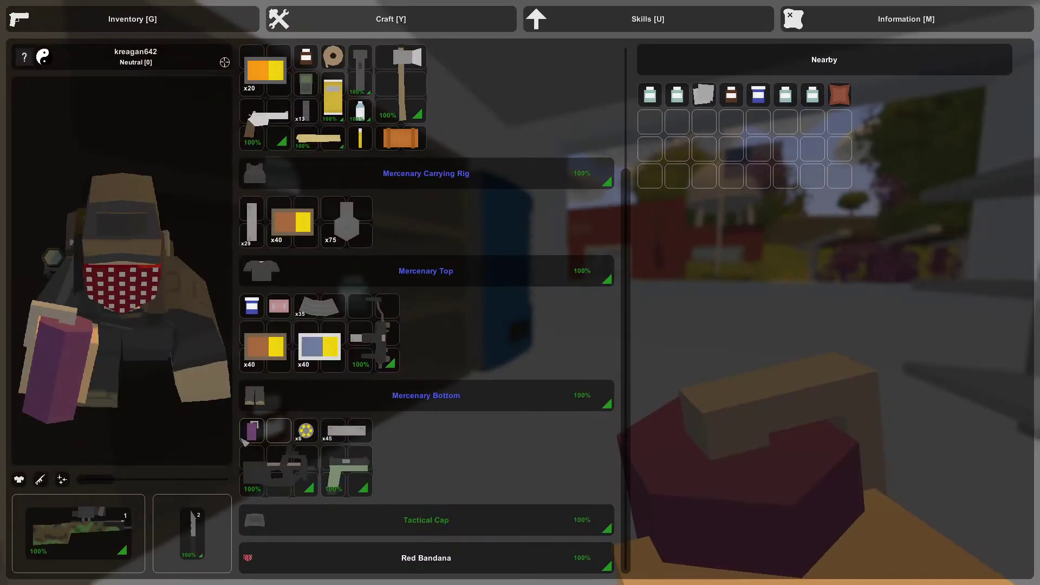
pyautogui.press('g')
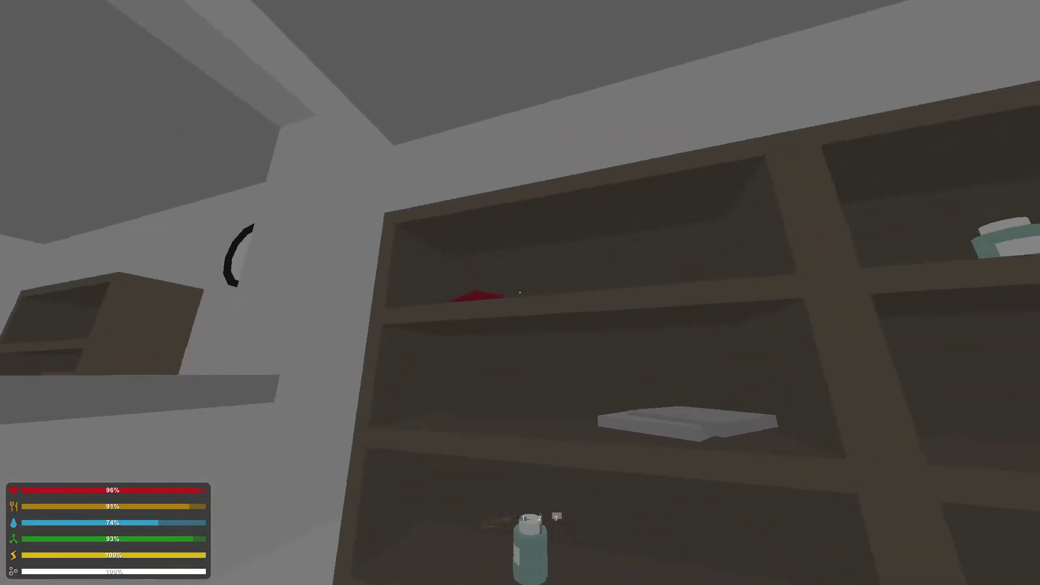
pyautogui.press('f')
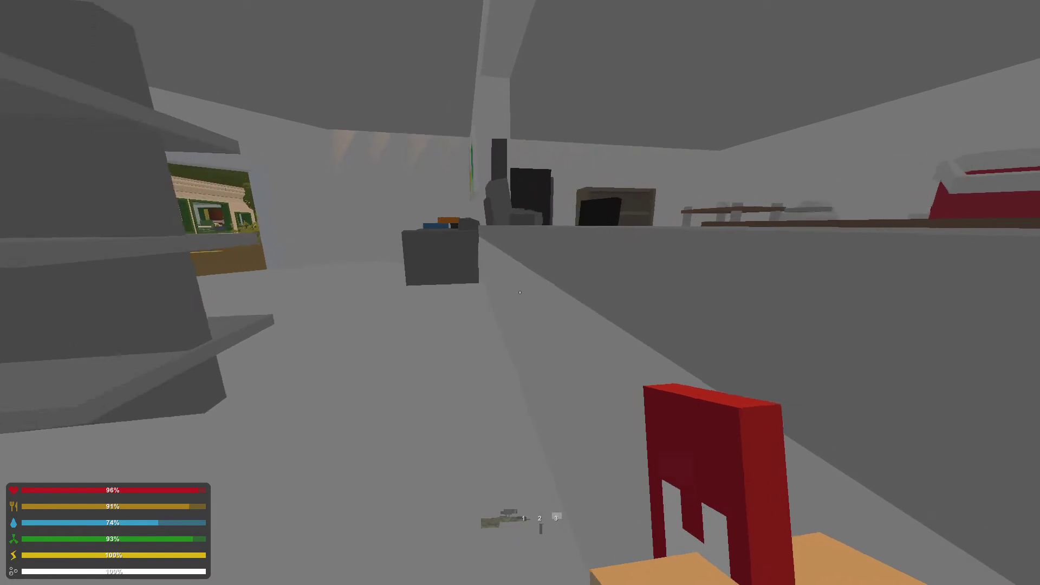
pyautogui.press('2')
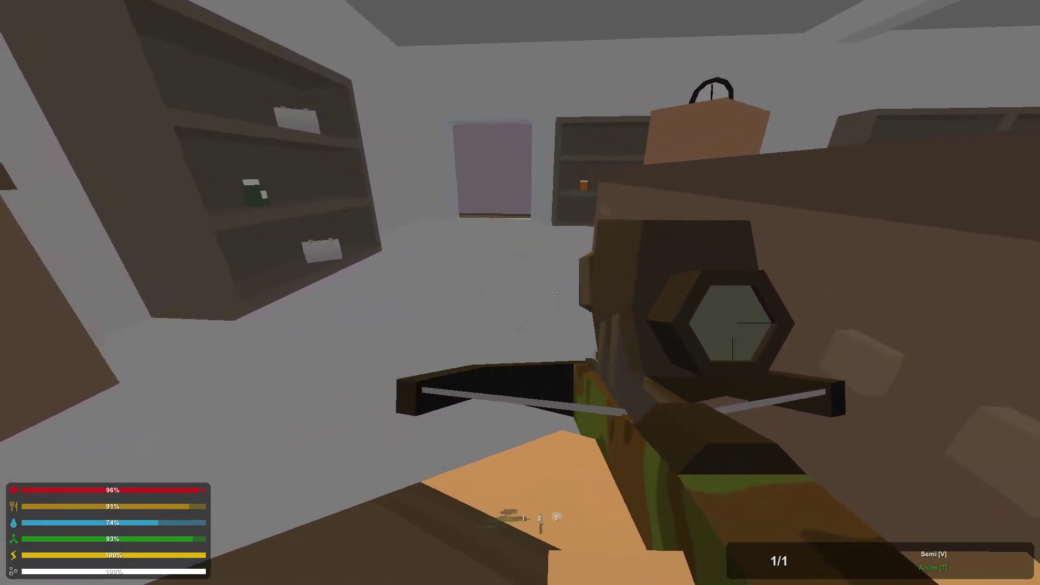
# Step: Craft the Bandage into a Dressing, inspect the Dressing, and close the inventory
pyautogui.press('g')
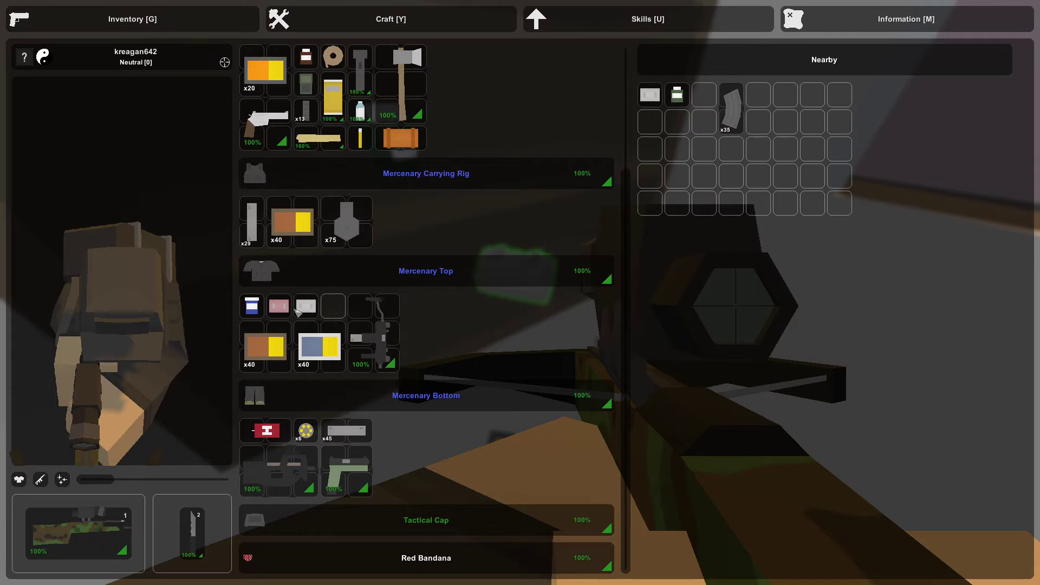
pyautogui.click(307, 307)
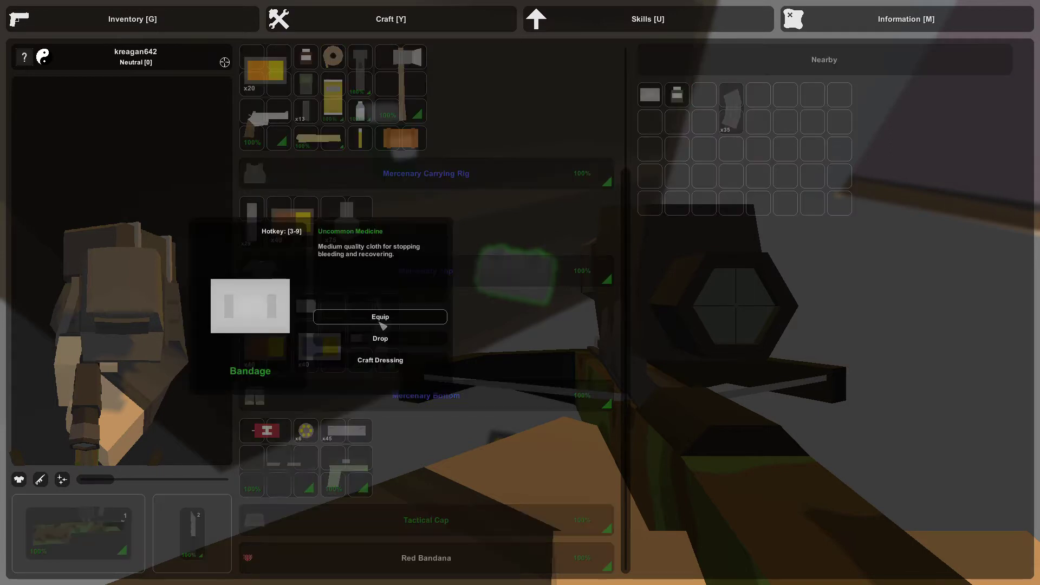
pyautogui.click(373, 361)
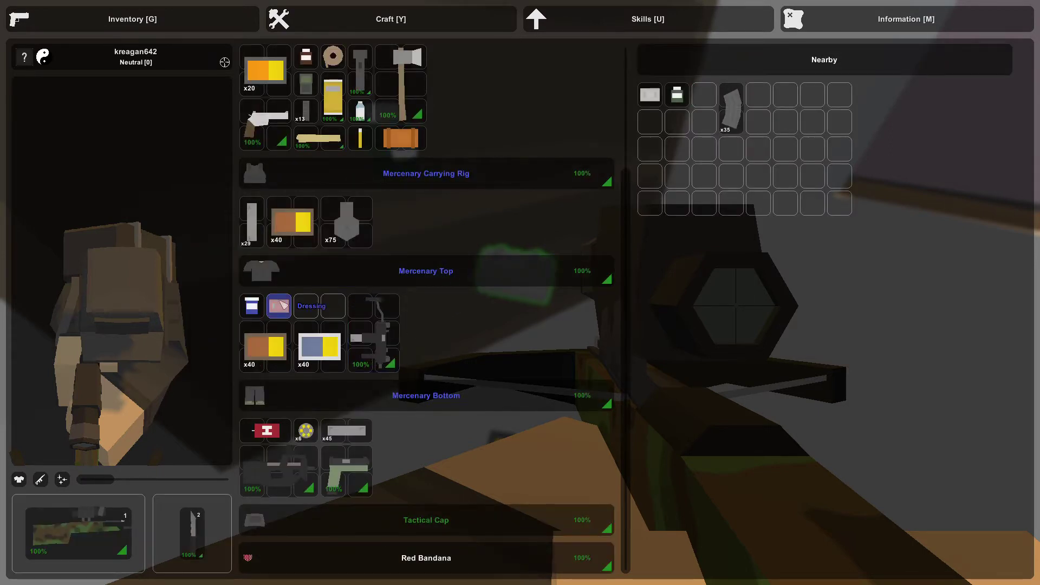
pyautogui.click(281, 305)
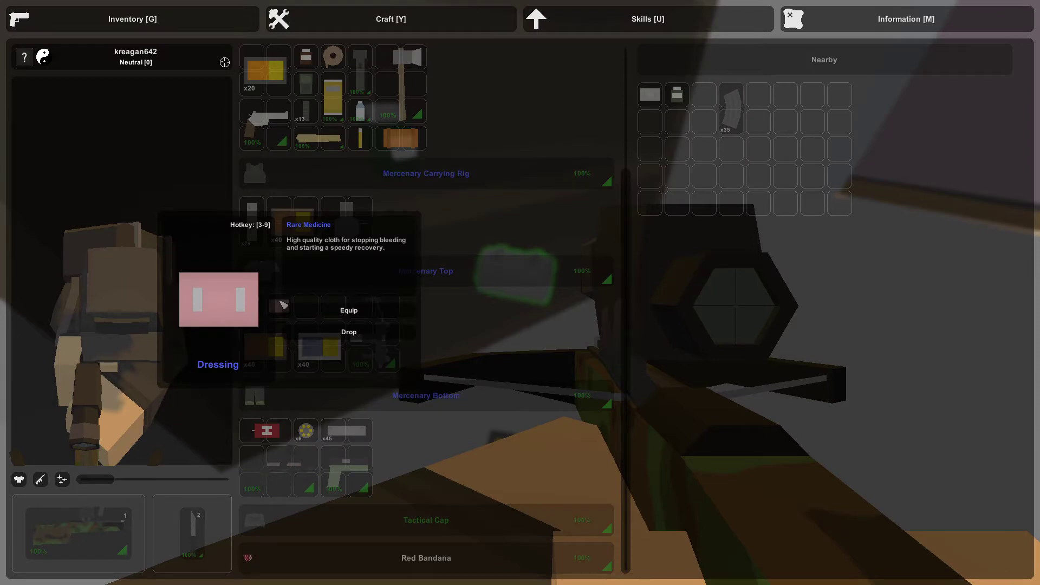
pyautogui.press('Escape')
pyautogui.press('g')
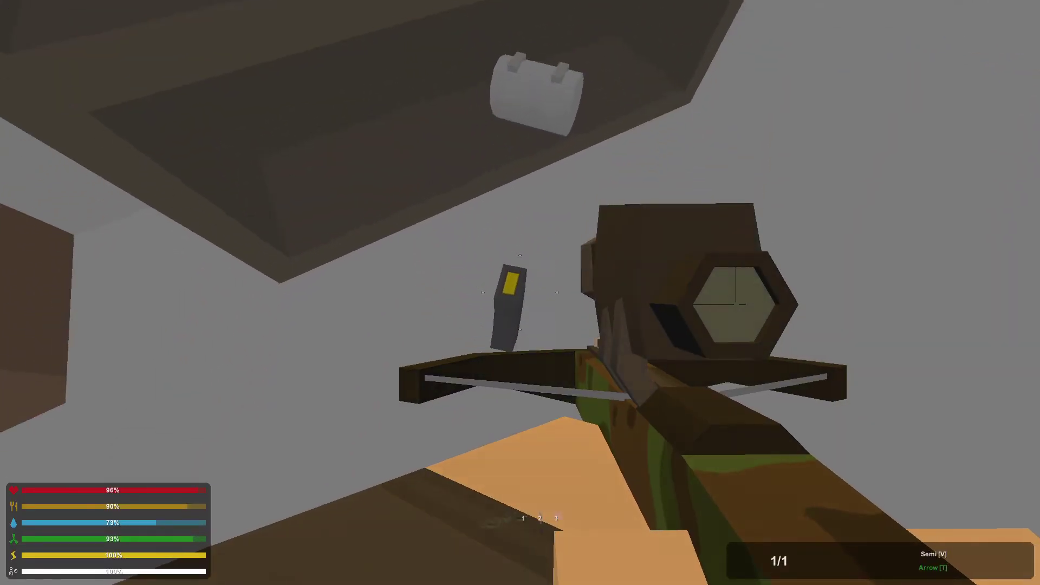
# Step: Pick up the magazine and walk across the Pharmacy to the exit facing the Café
pyautogui.press('f')
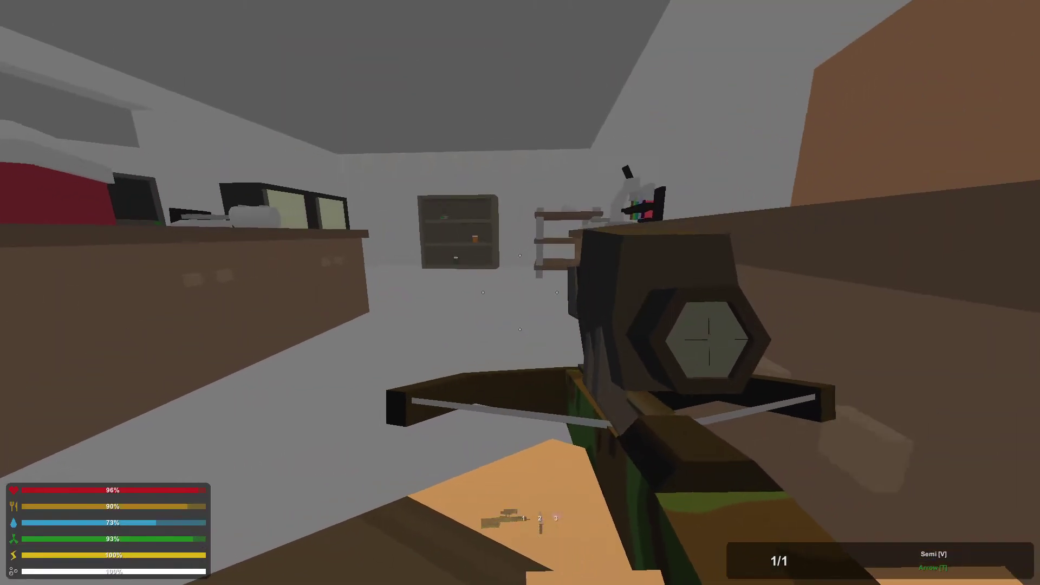
pyautogui.press('w')
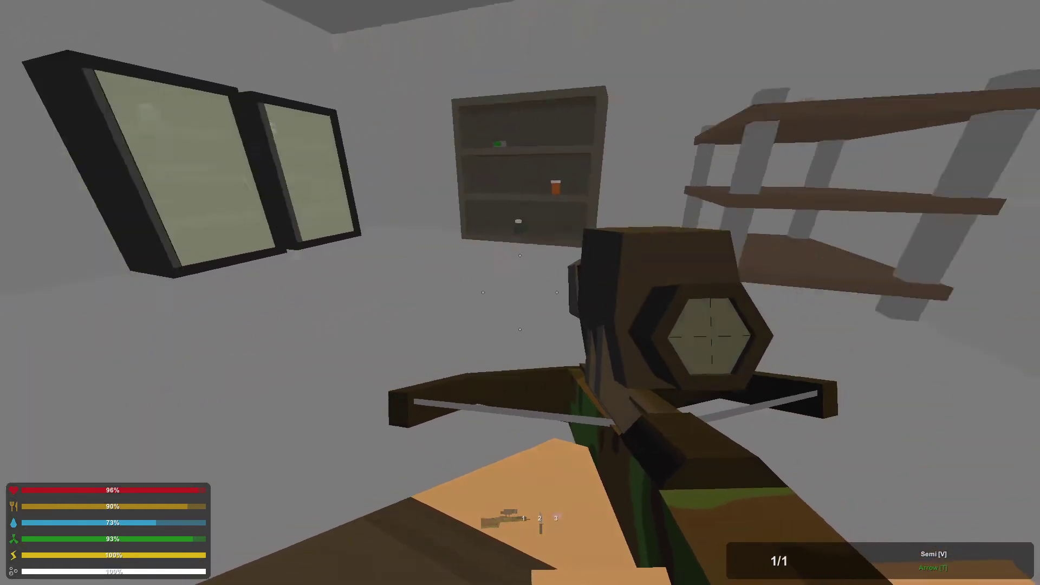
pyautogui.press('w')
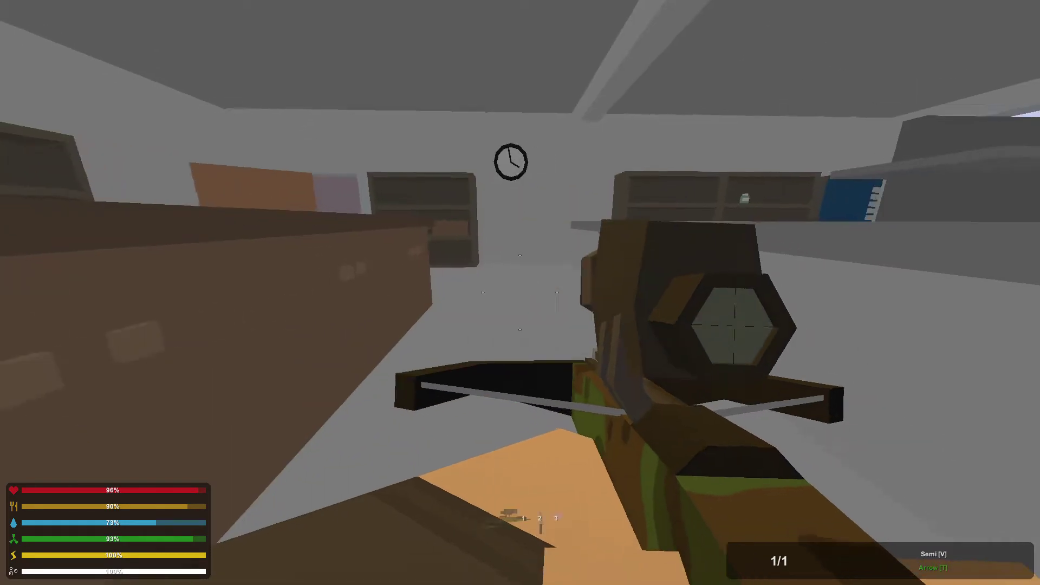
pyautogui.press('w')
pyautogui.press('w')
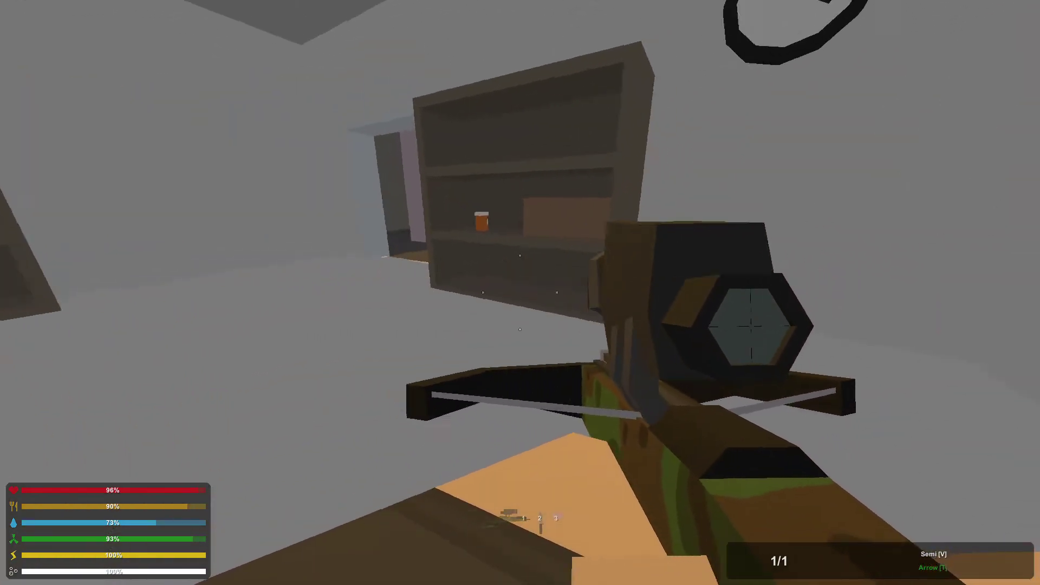
pyautogui.press('w')
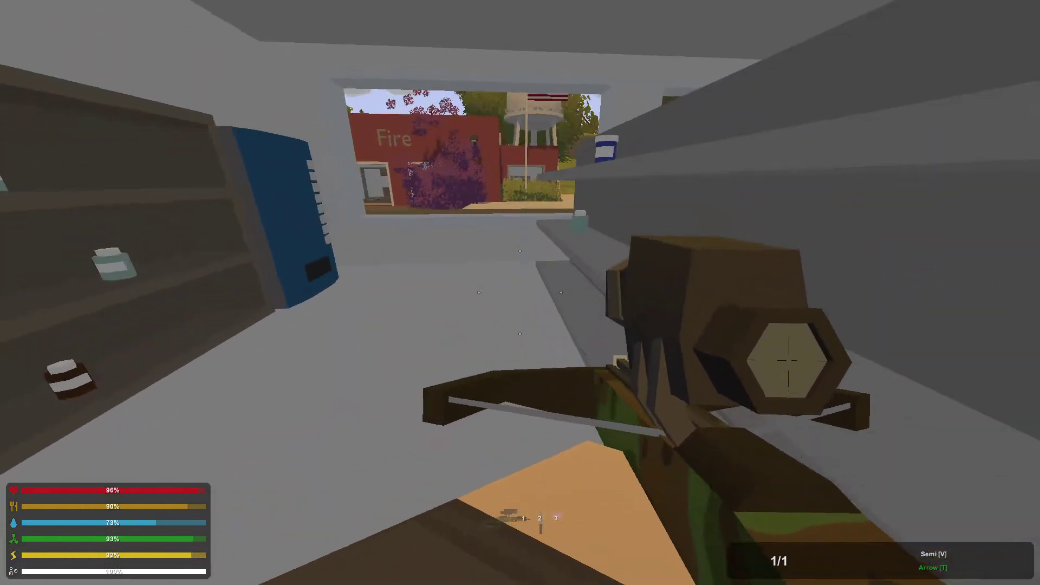
pyautogui.press('w')
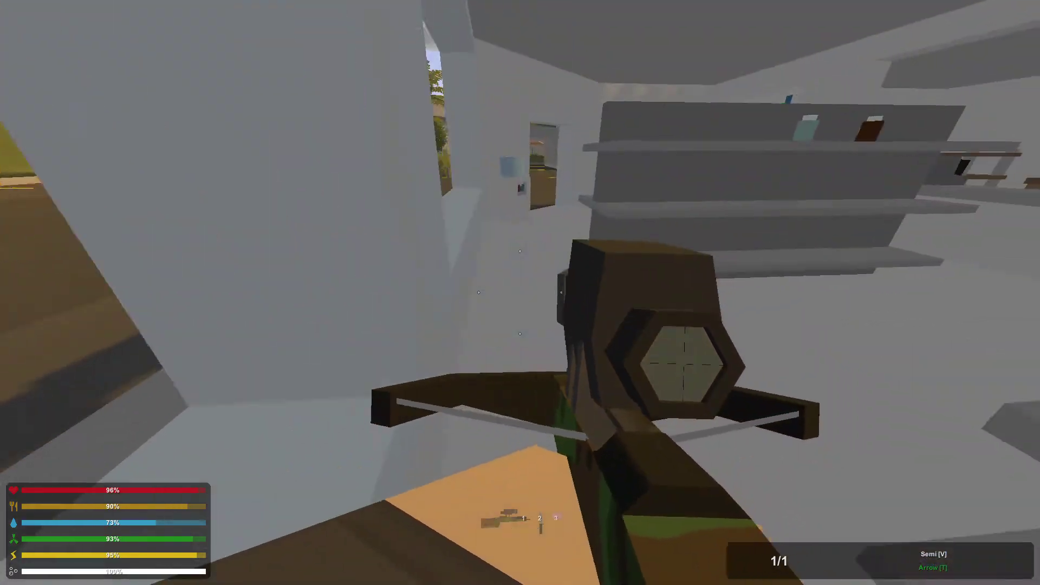
pyautogui.press('w')
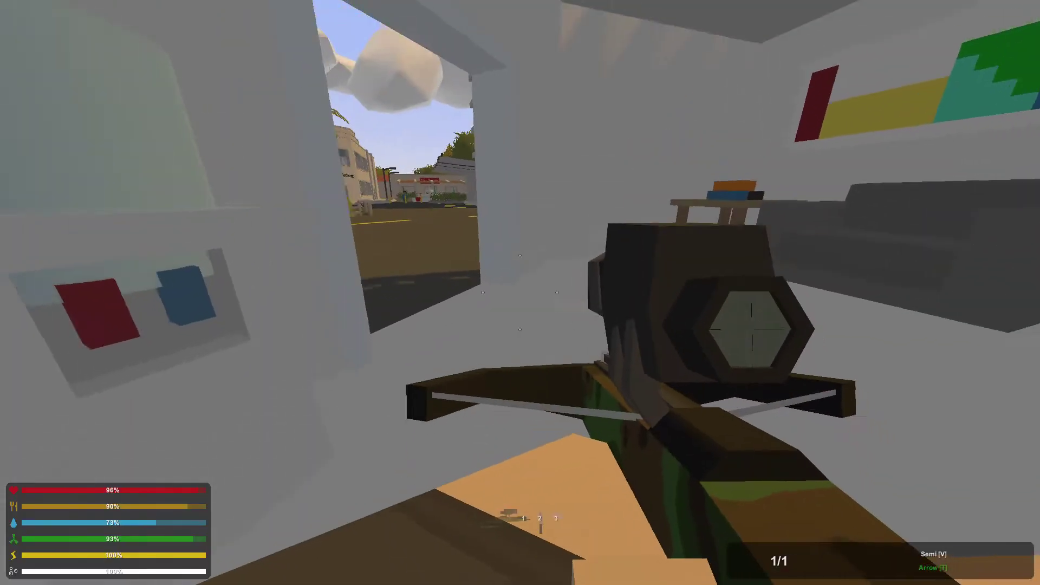
# Step: Scout Car Repair and the Common clothing store through the crossbow scope
pyautogui.rightClick(520, 293)
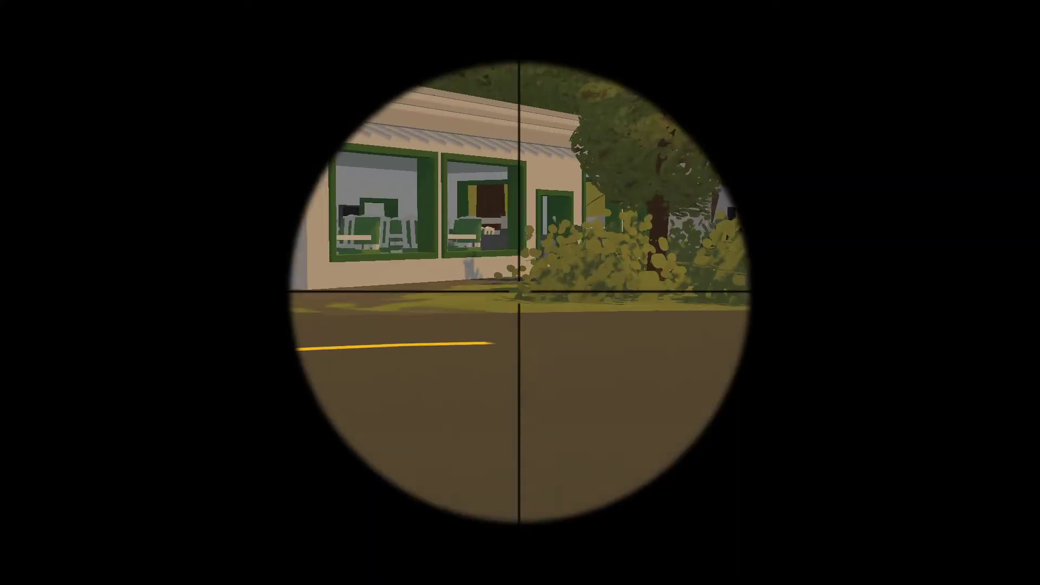
pyautogui.rightClick(521, 293)
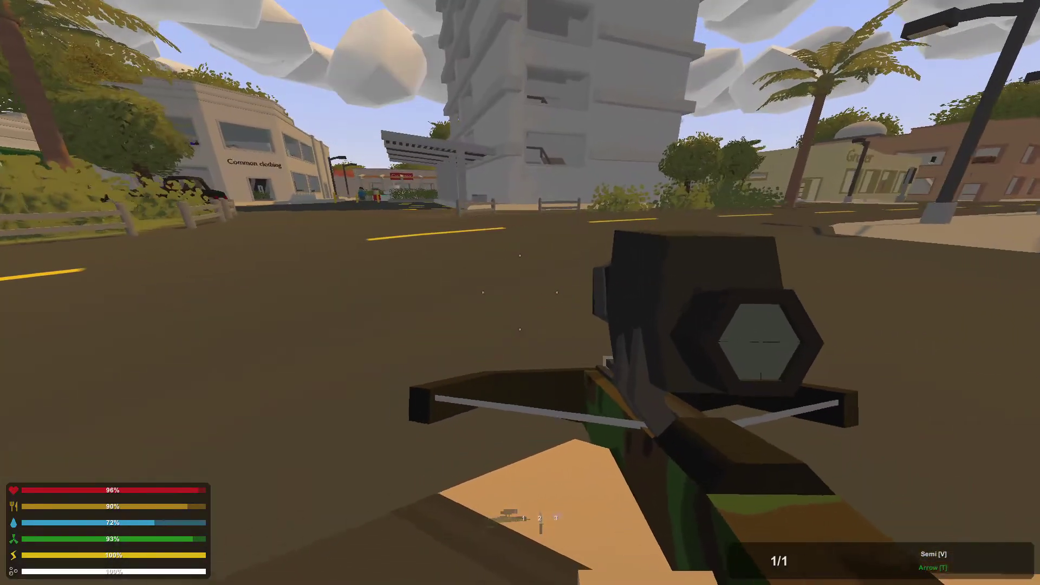
pyautogui.rightClick(521, 293)
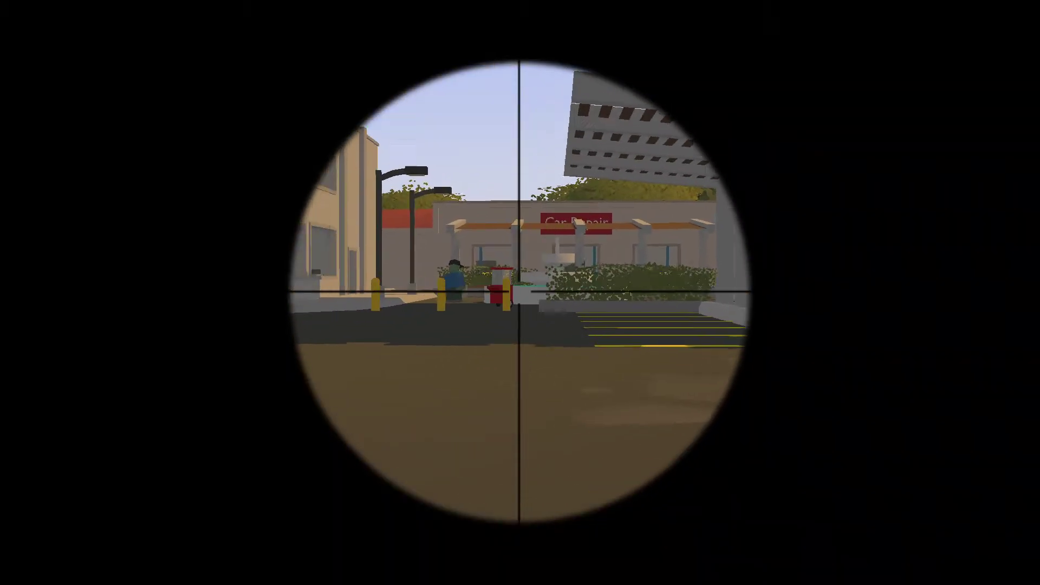
pyautogui.rightClick(519, 292)
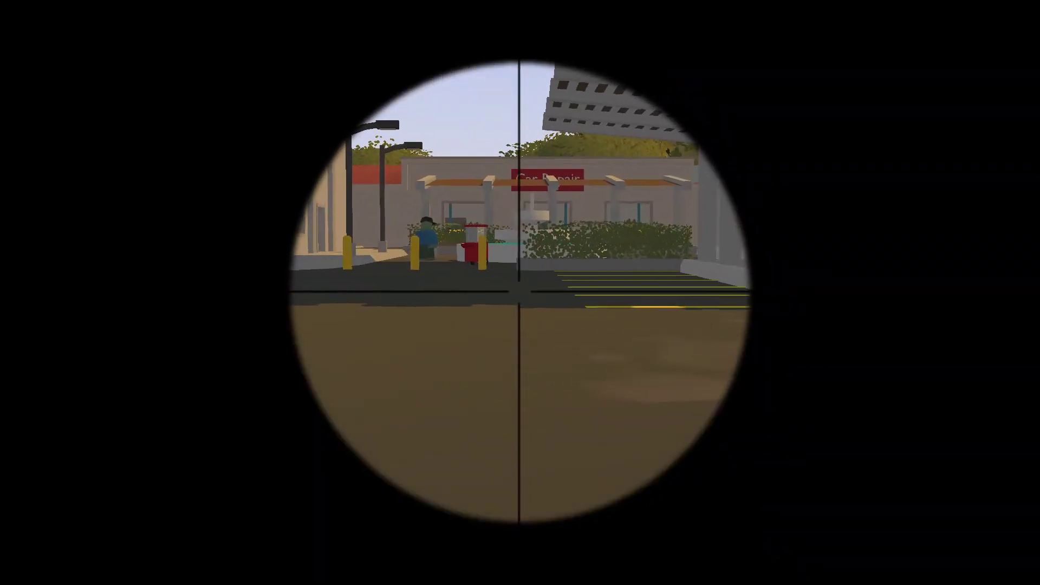
pyautogui.rightClick(519, 293)
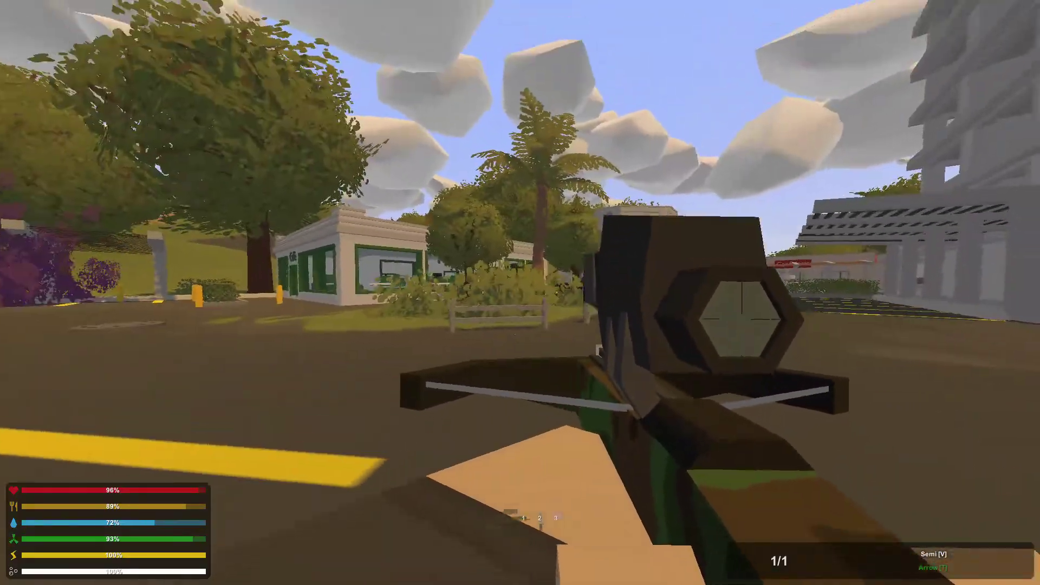
pyautogui.rightClick(520, 293)
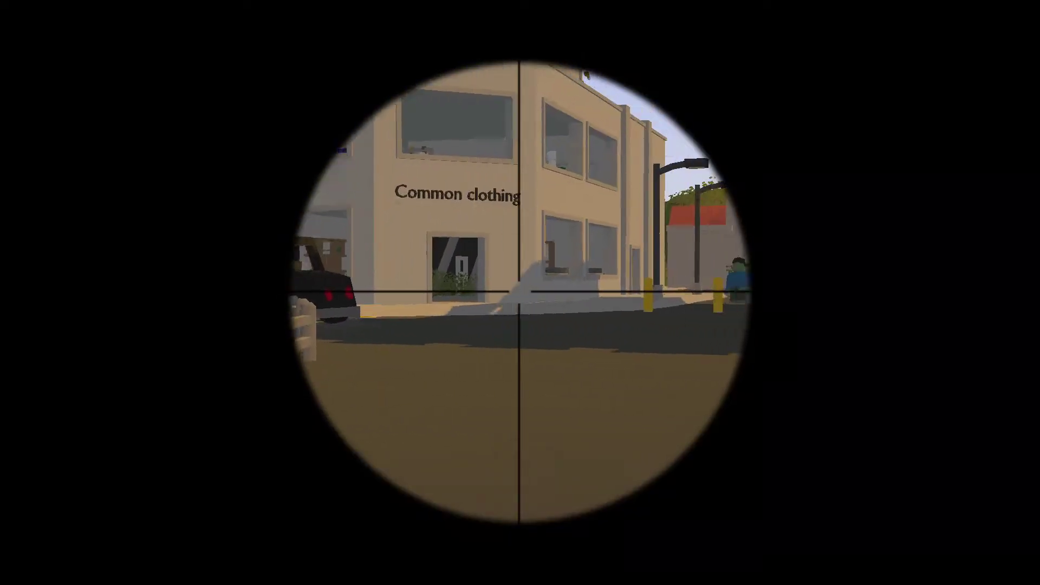
pyautogui.rightClick(521, 292)
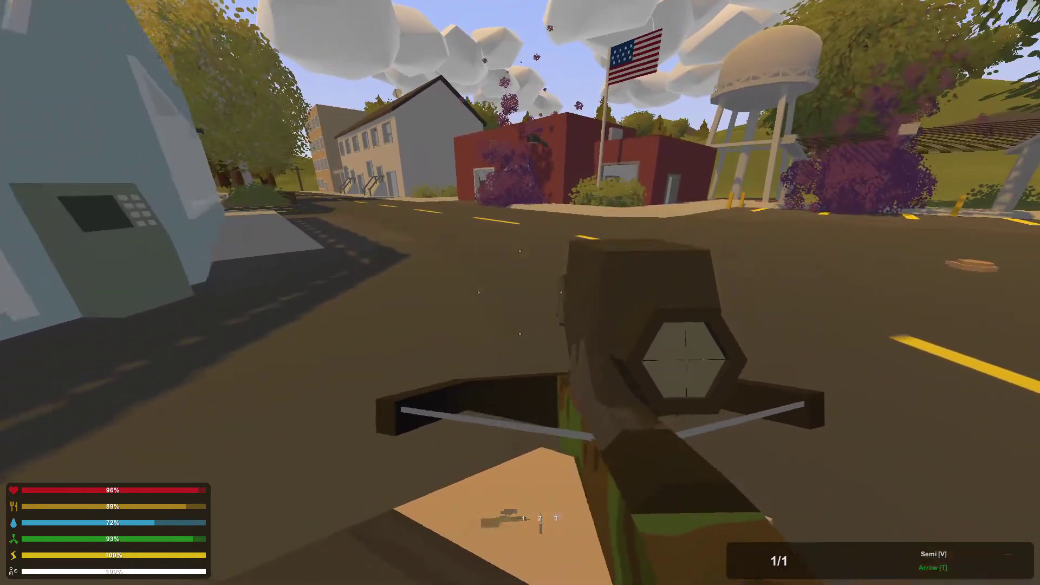
pyautogui.press('g')
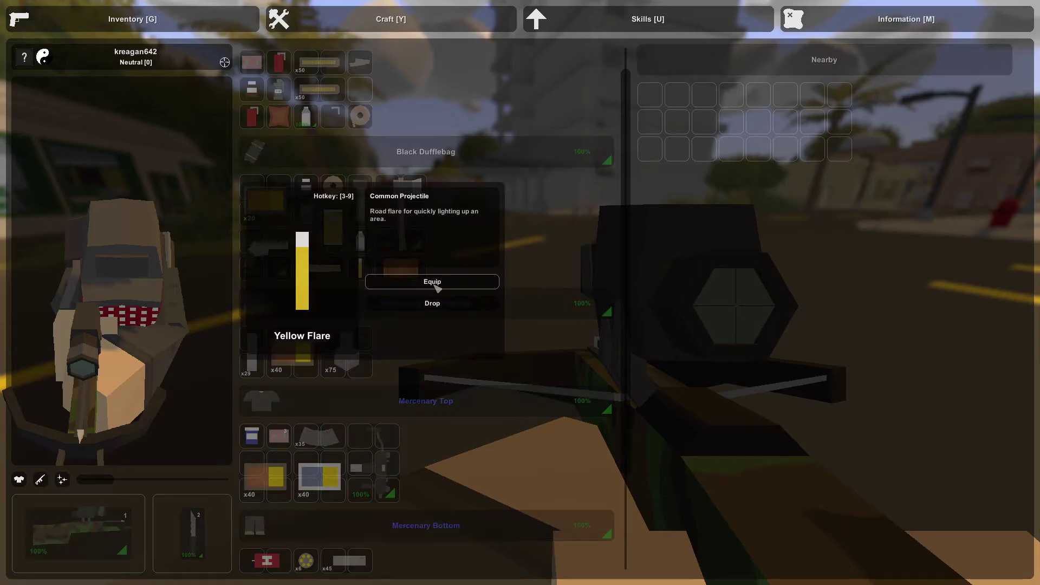
# Step: Equip the Yellow Flare and throw it onto the road
pyautogui.click(431, 282)
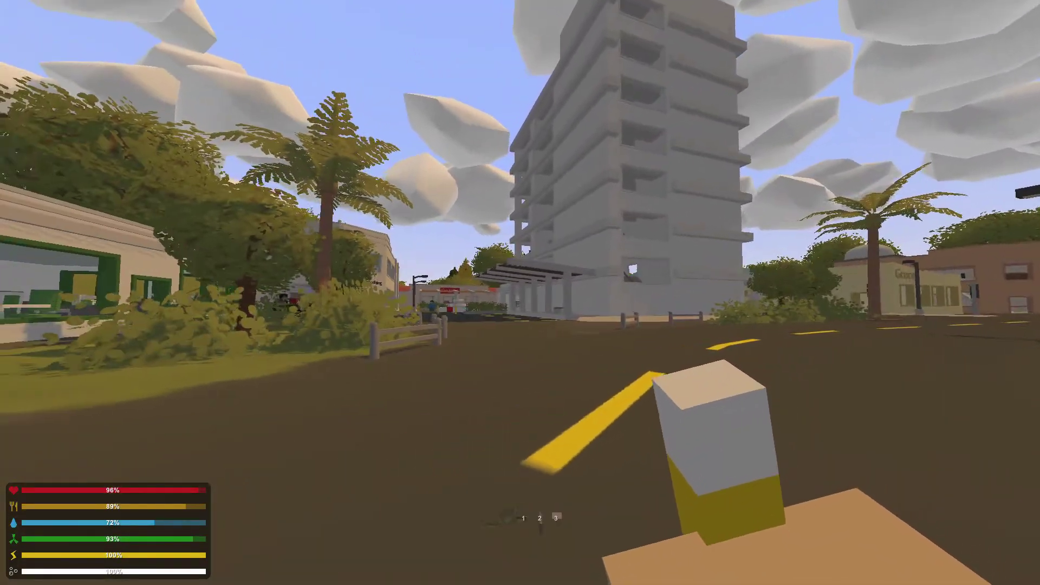
pyautogui.click(520, 292)
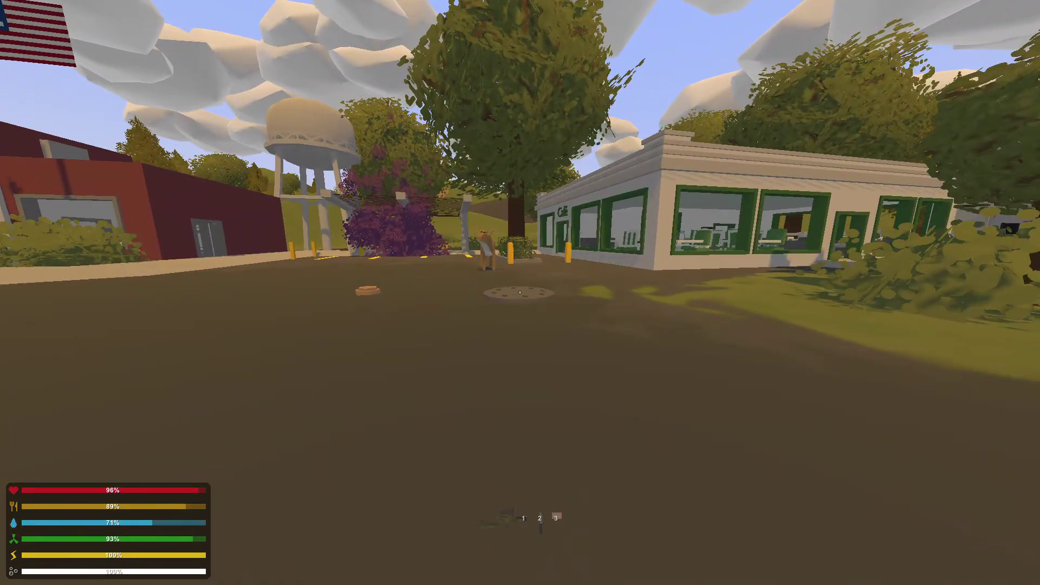
# Step: Shoot the deer by the Café with the scoped crossbow and try picking up the arrow
pyautogui.press('2')
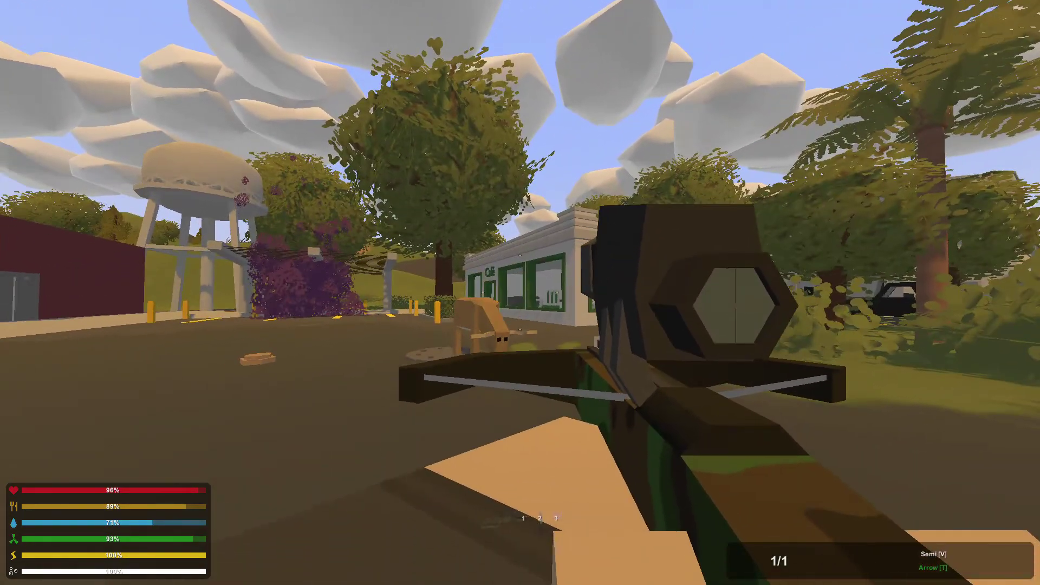
pyautogui.rightClick(520, 293)
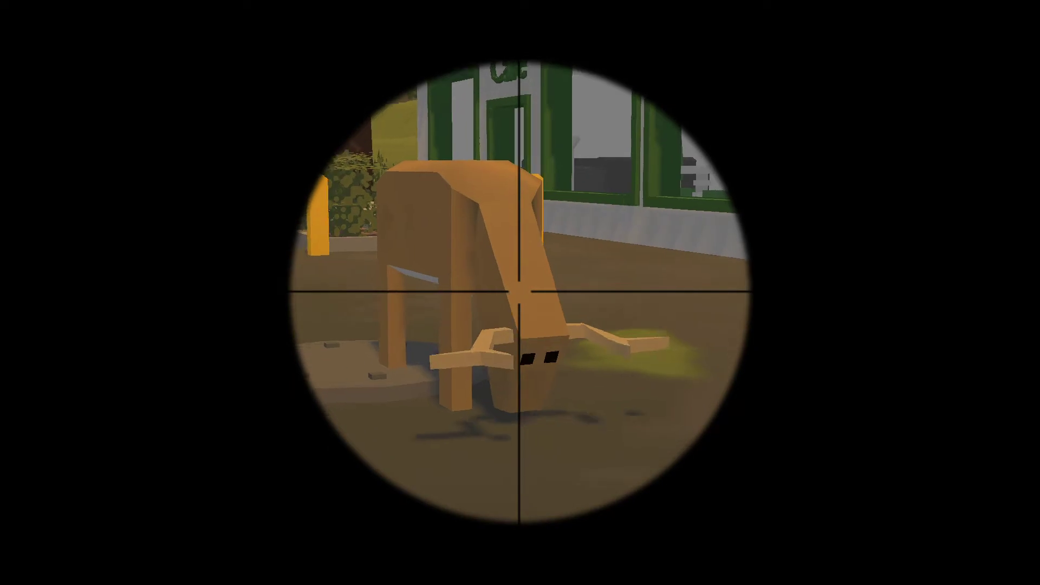
pyautogui.click(520, 292)
pyautogui.rightClick(520, 293)
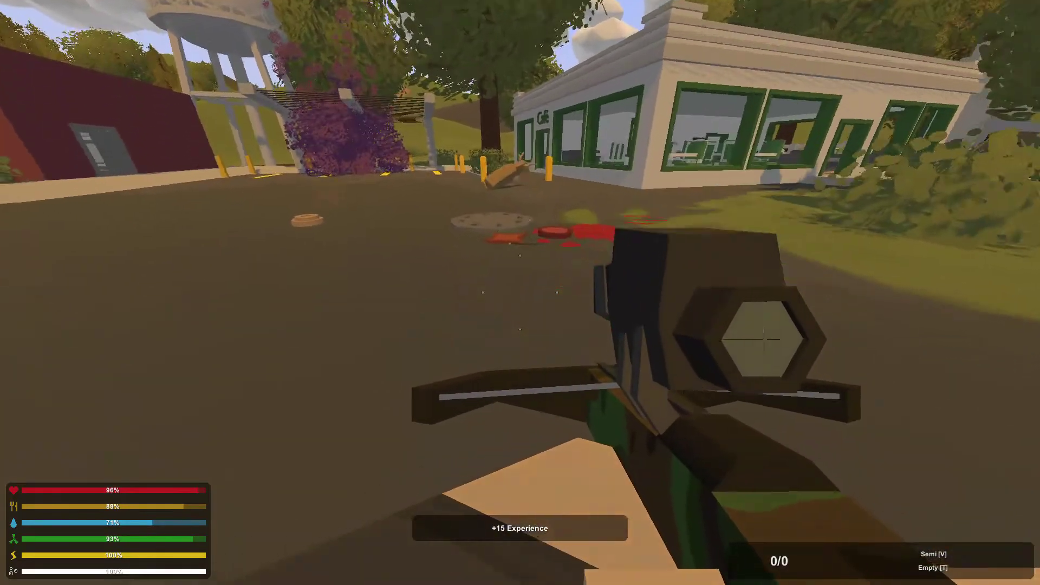
pyautogui.press('w')
pyautogui.press('f')
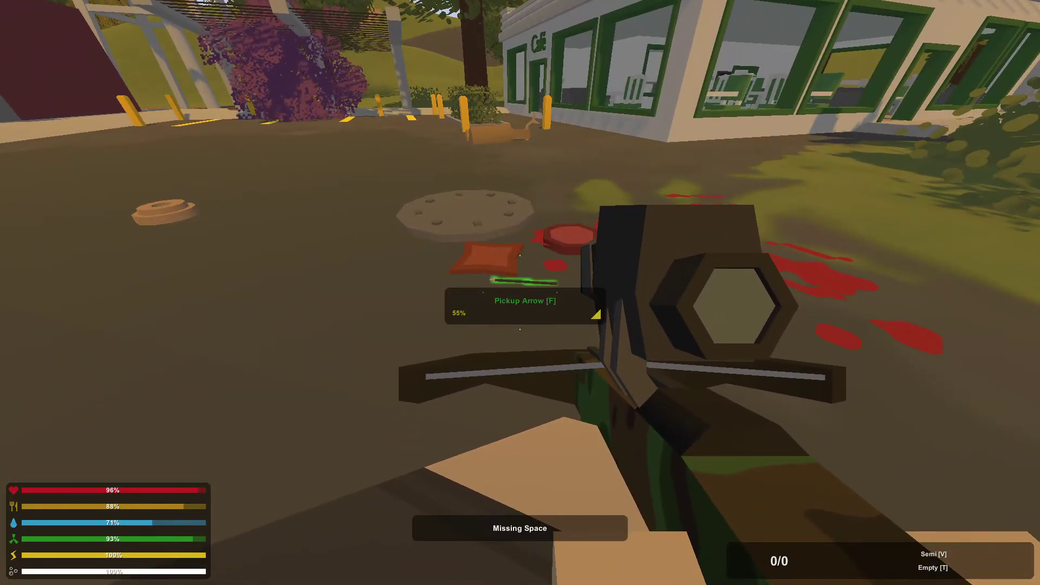
pyautogui.press('g')
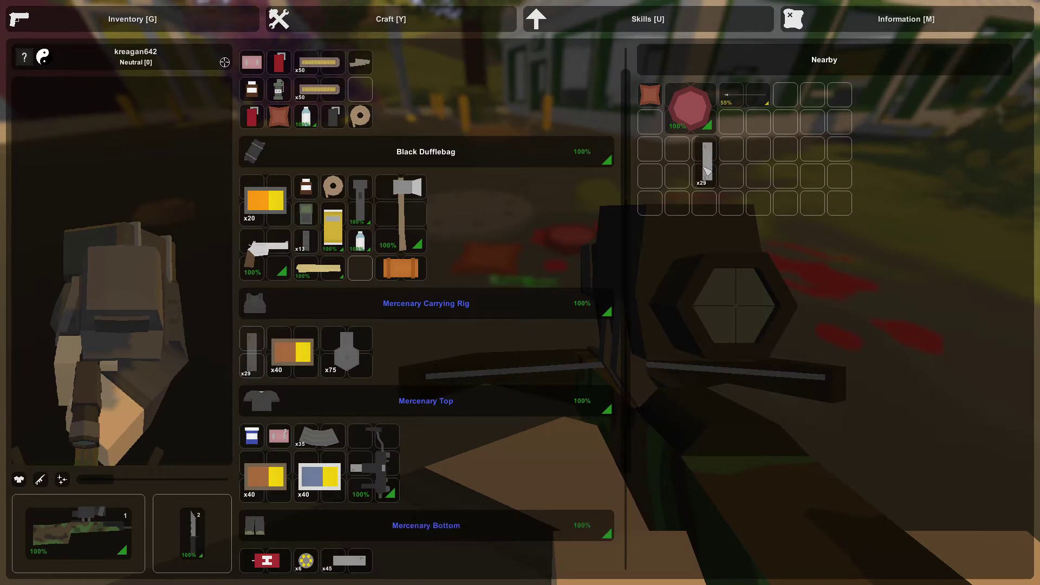
# Step: Inspect the recovered arrow, then reopen the inventory beside the deer's remains
pyautogui.click(252, 360)
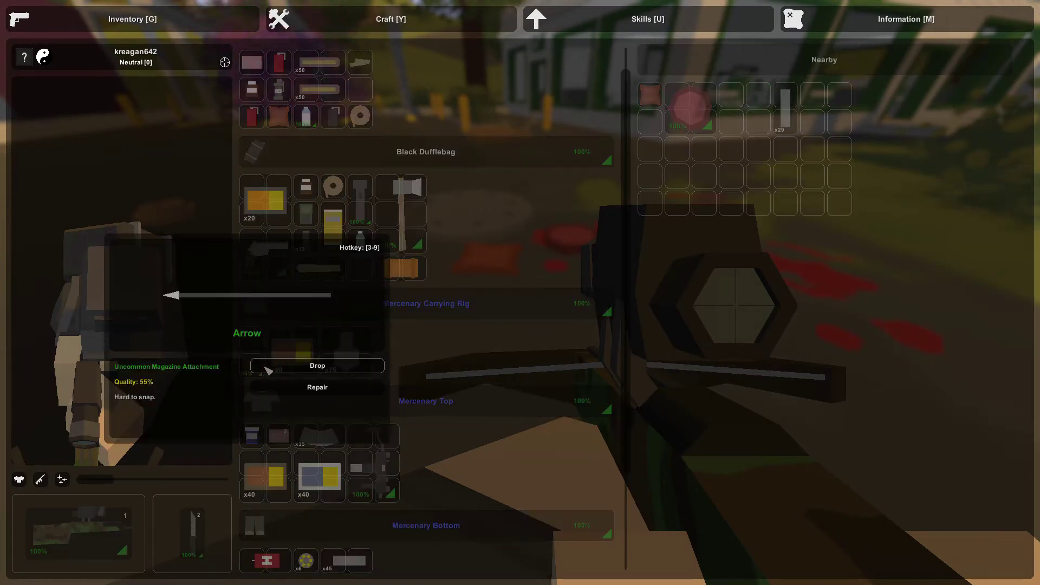
pyautogui.click(336, 387)
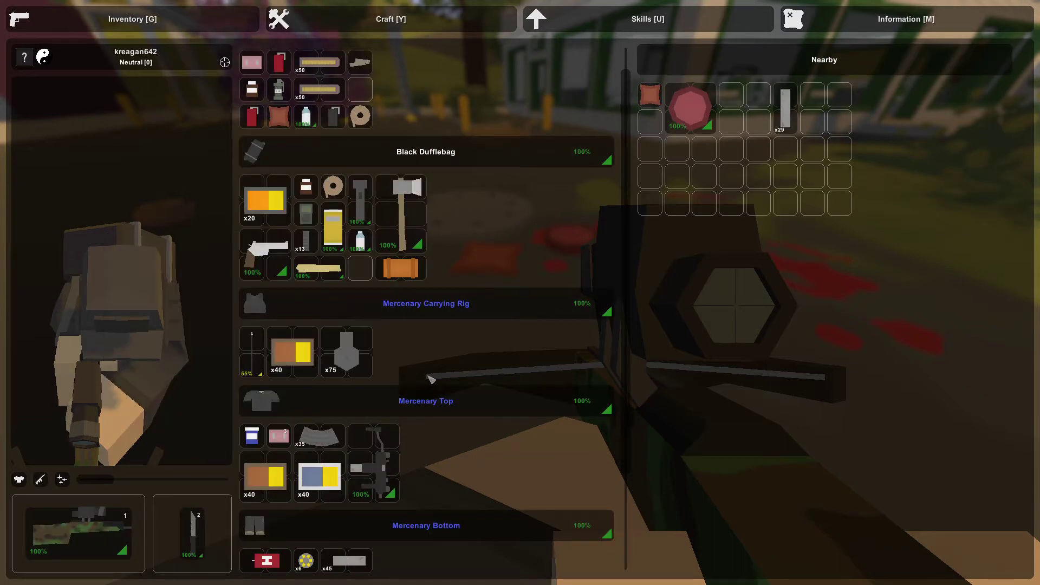
pyautogui.press('g')
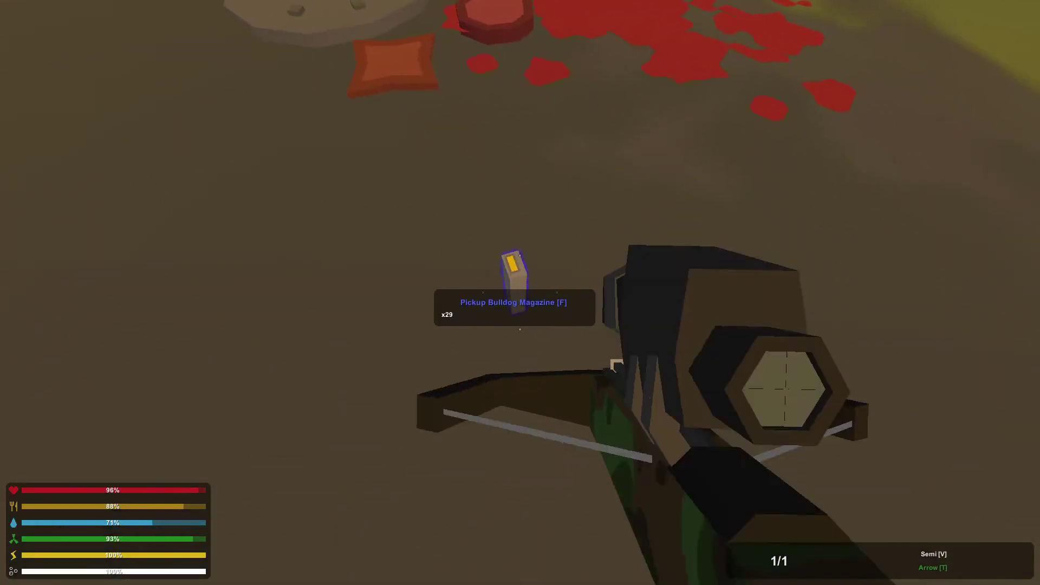
pyautogui.press('g')
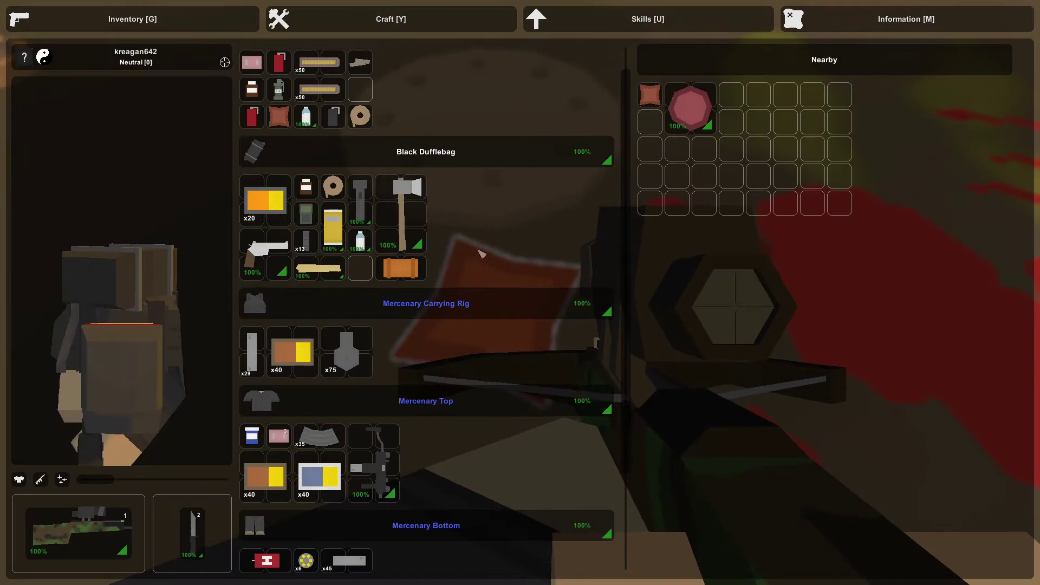
pyautogui.scroll(1, 481, 254)
pyautogui.scroll(-4, 579, 186)
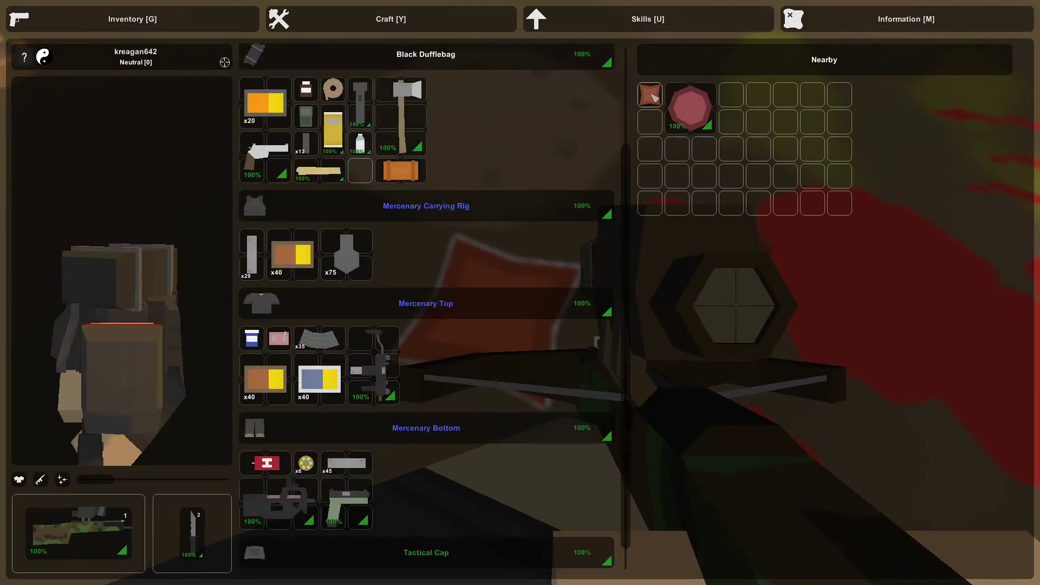
pyautogui.scroll(2, 524, 229)
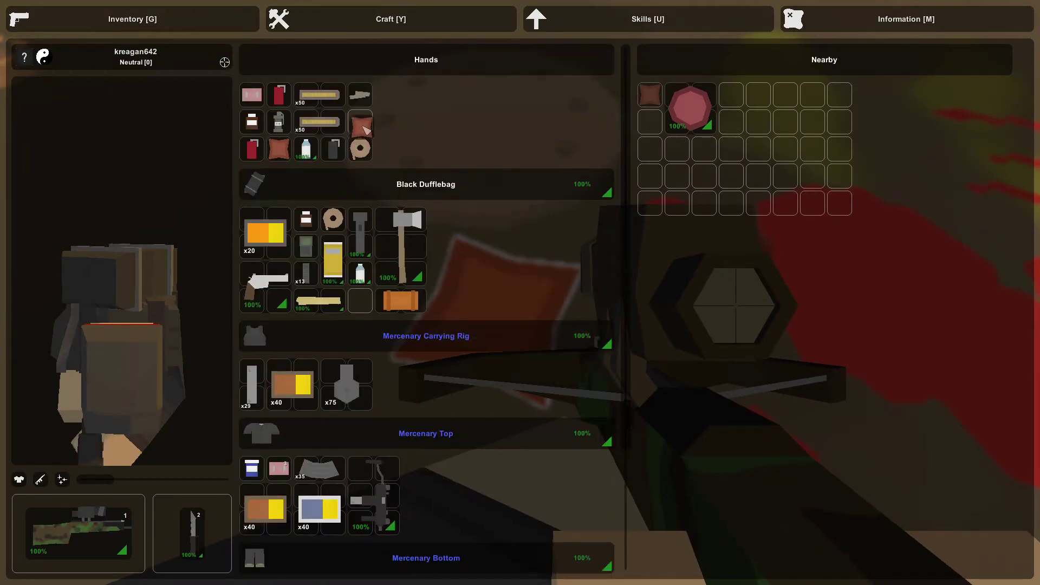
pyautogui.click(374, 19)
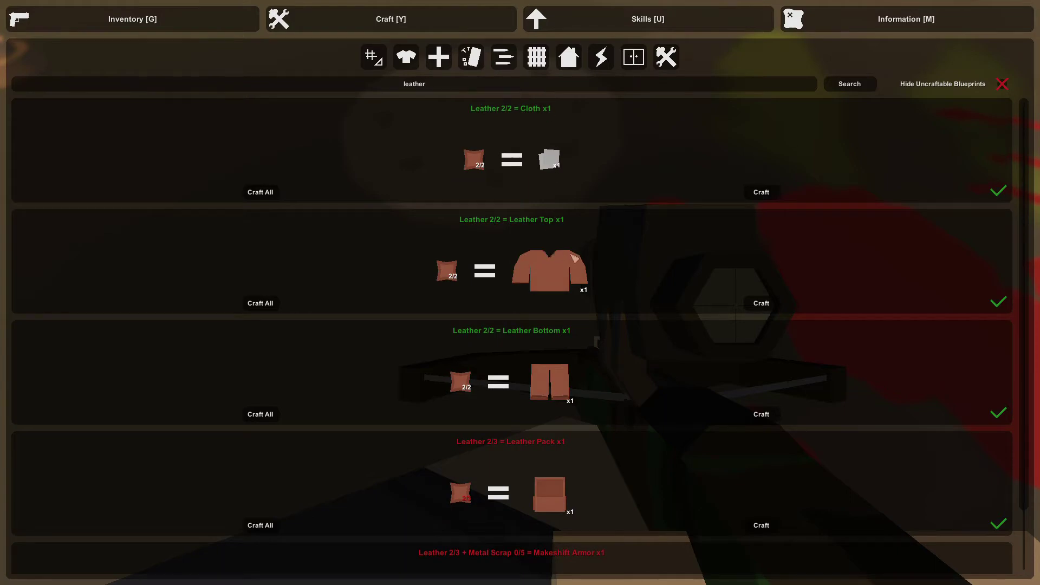
pyautogui.scroll(-2, 576, 261)
# Step: Leave the crafting menu and close the inventory to resume play
pyautogui.press('g')
pyautogui.press('Escape')
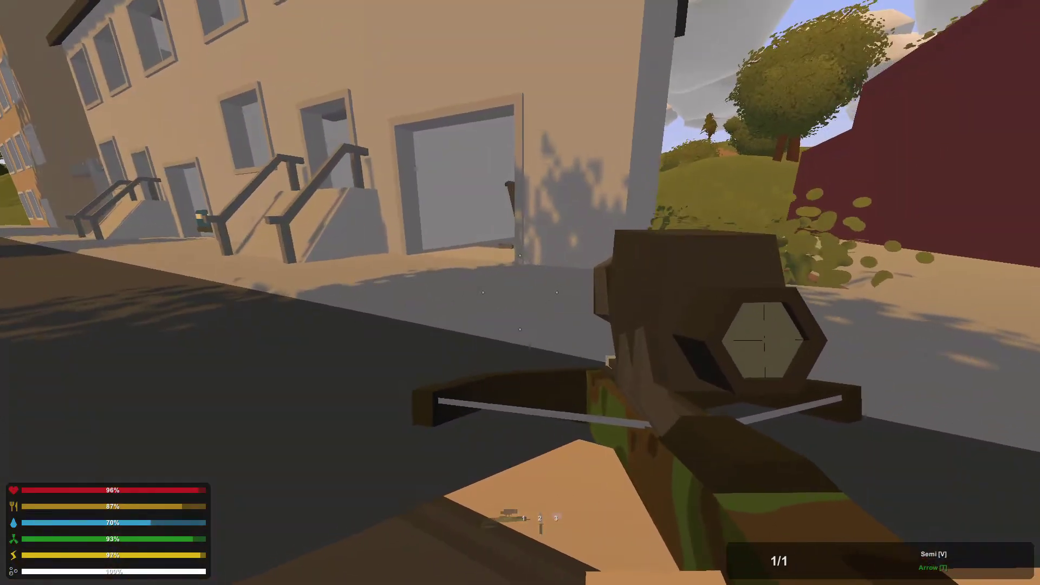
# Step: Take quick scoped looks at the stairs through the crossbow
pyautogui.rightClick(521, 292)
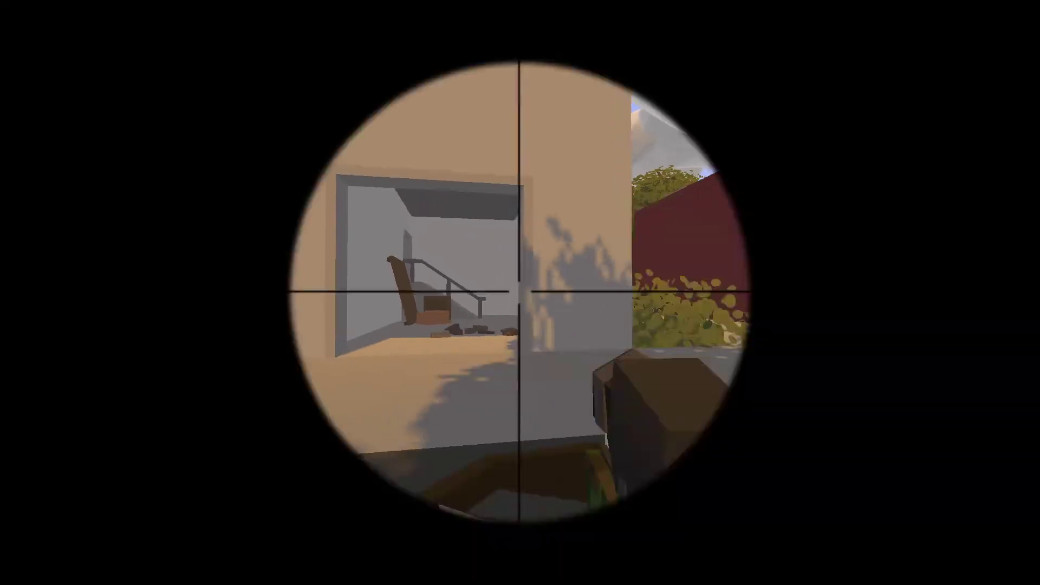
pyautogui.rightClick(520, 292)
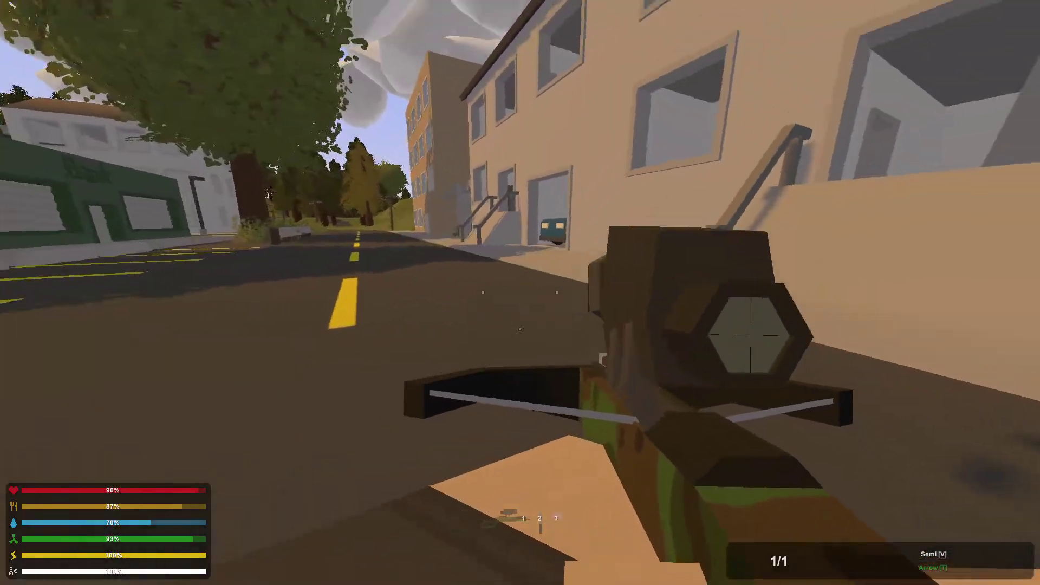
pyautogui.rightClick(521, 292)
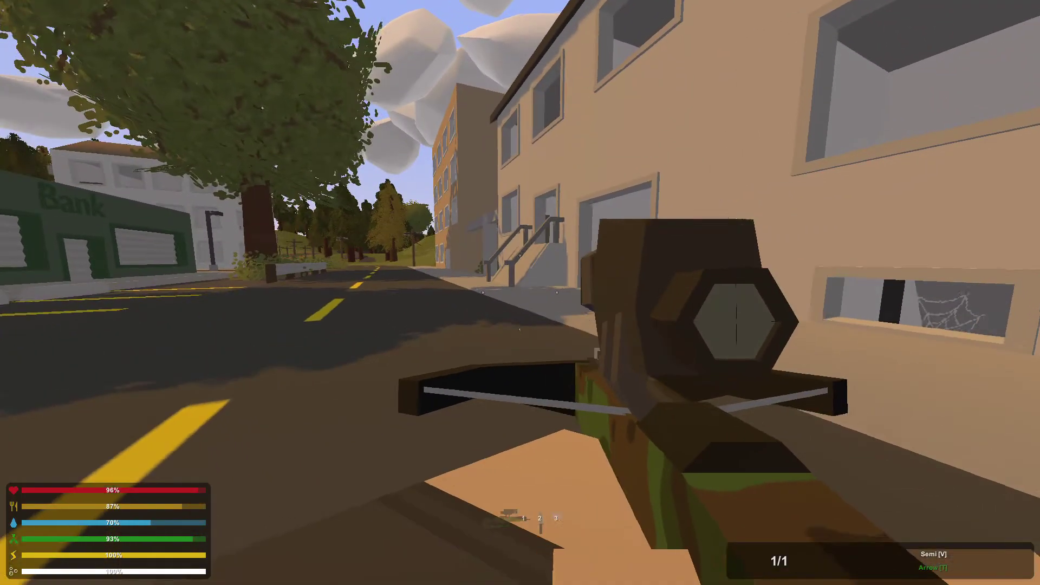
# Step: Inspect the crossbow's attachment slots
pyautogui.press('g')
pyautogui.press('g')
pyautogui.press('t')
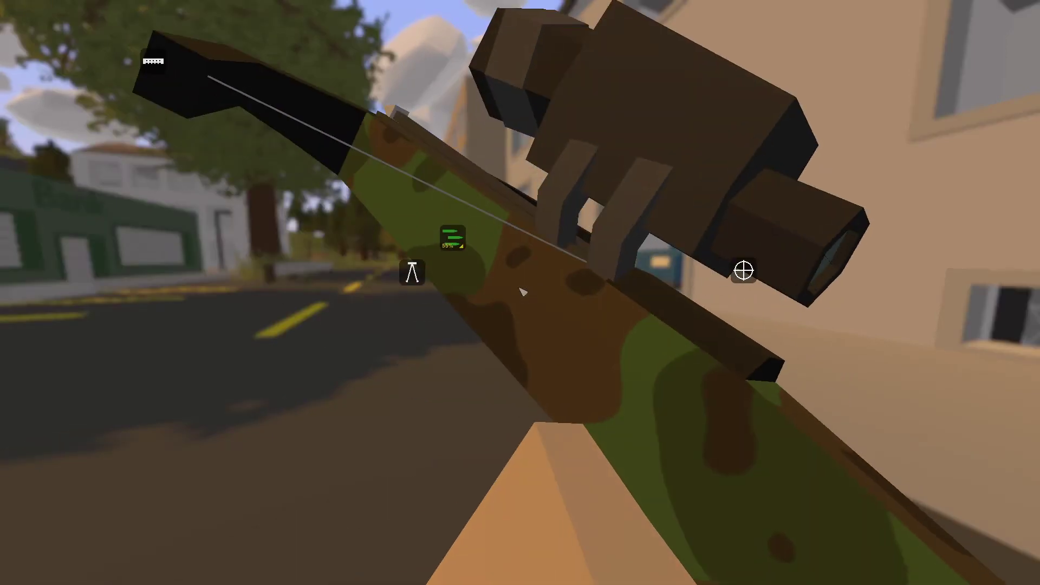
pyautogui.press('t')
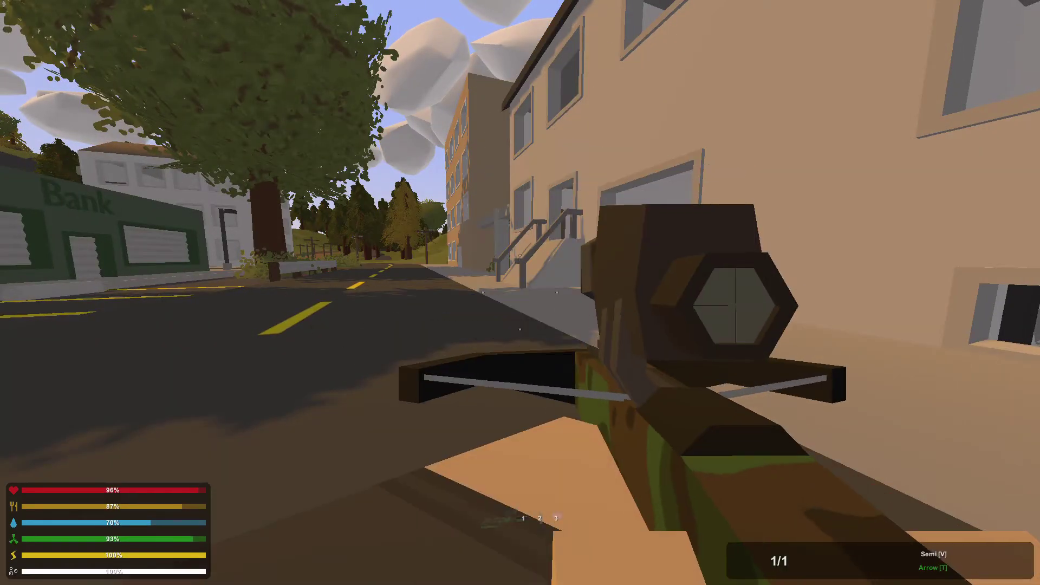
pyautogui.press('t')
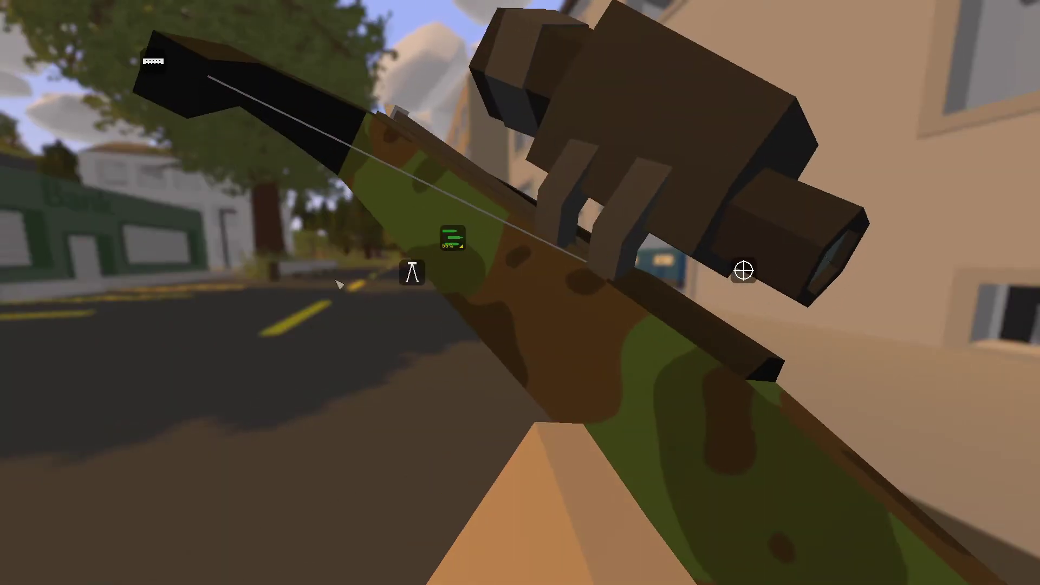
pyautogui.press('t')
# Step: Recheck the inventory and attachment view before returning to play
pyautogui.press('g')
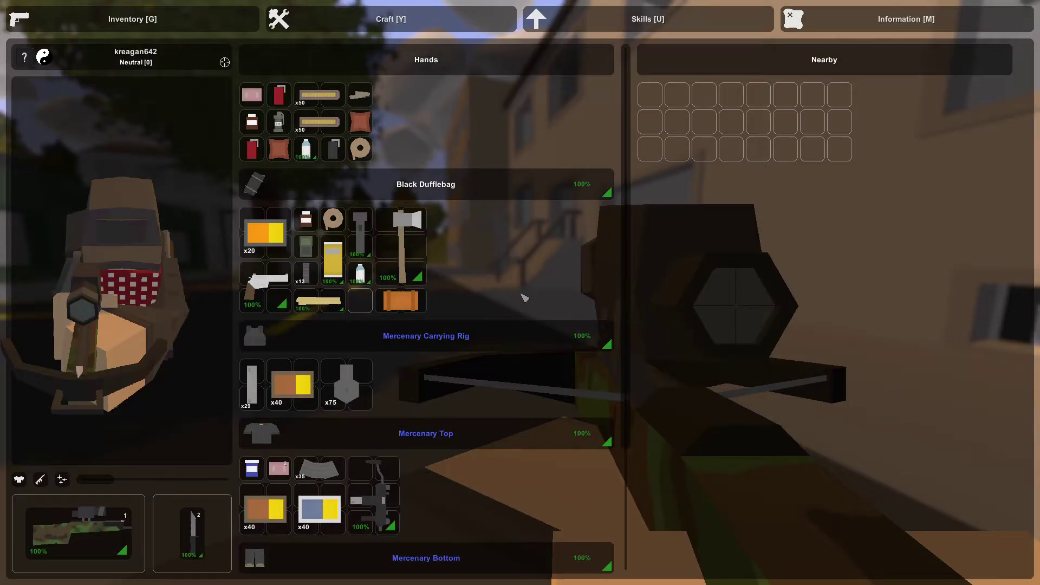
pyautogui.press('g')
pyautogui.press('t')
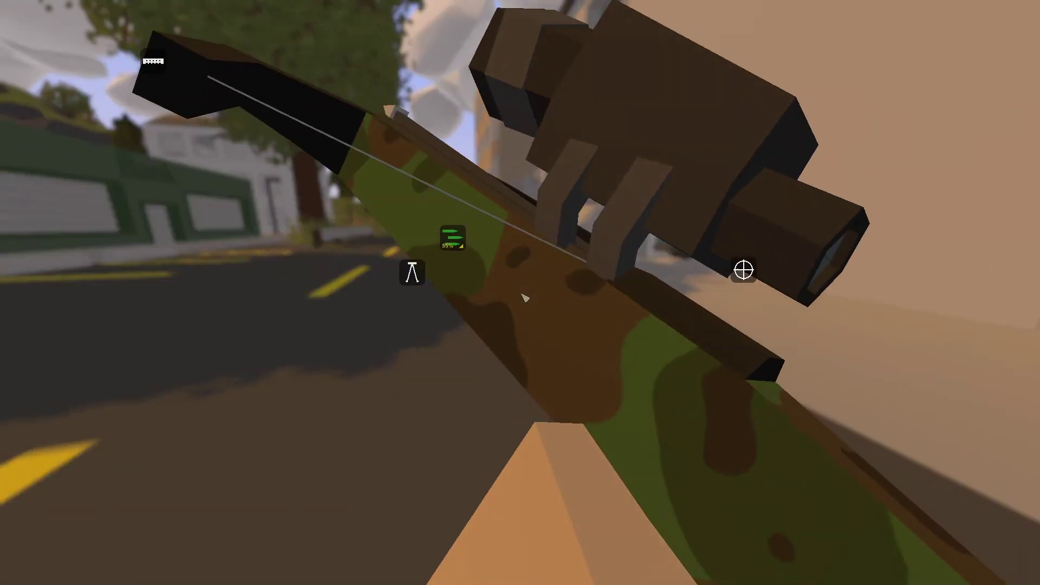
pyautogui.press('t')
pyautogui.press('t')
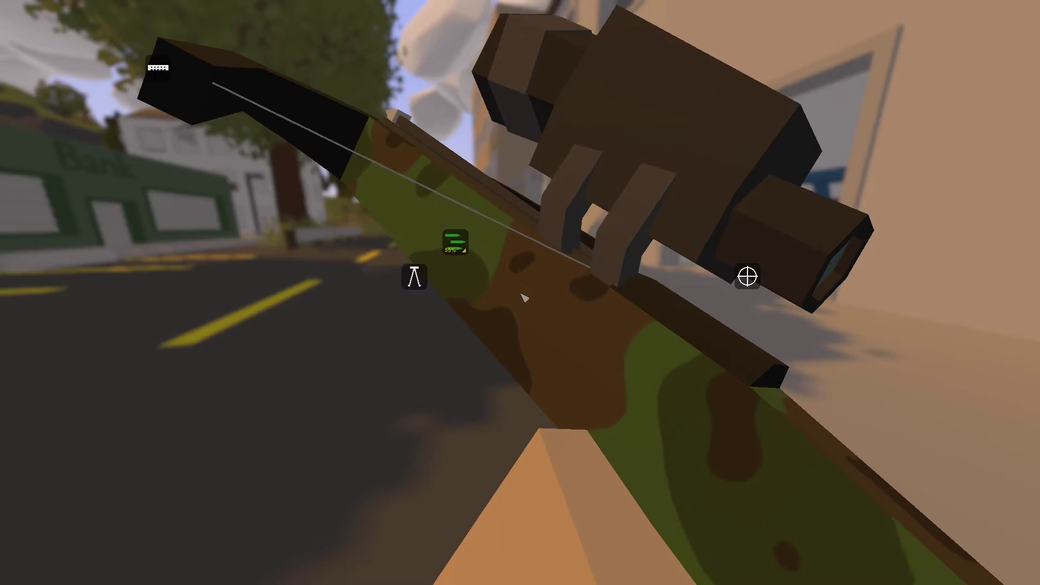
pyautogui.press('t')
pyautogui.press('g')
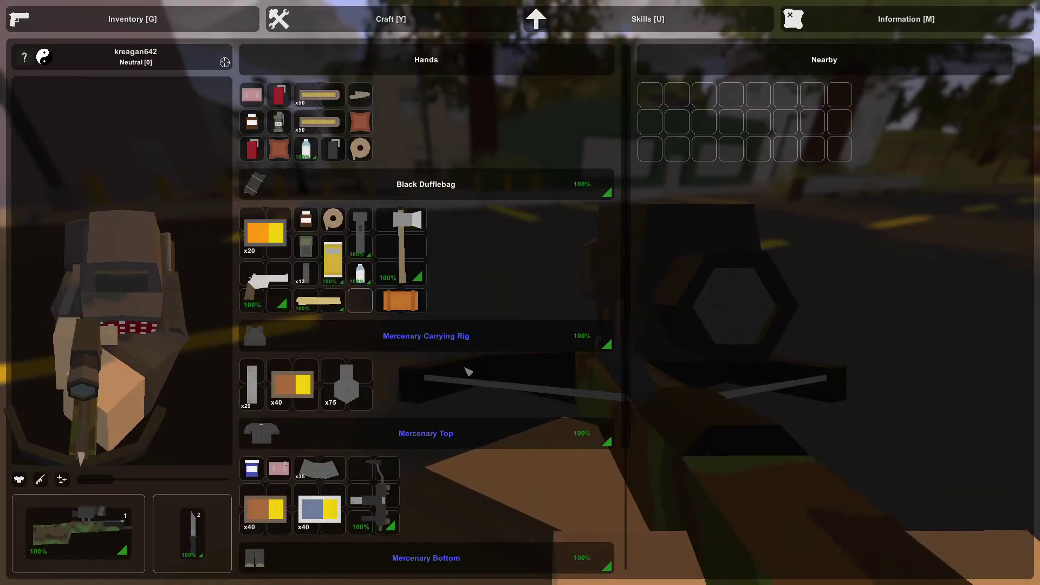
pyautogui.scroll(-3, 489, 295)
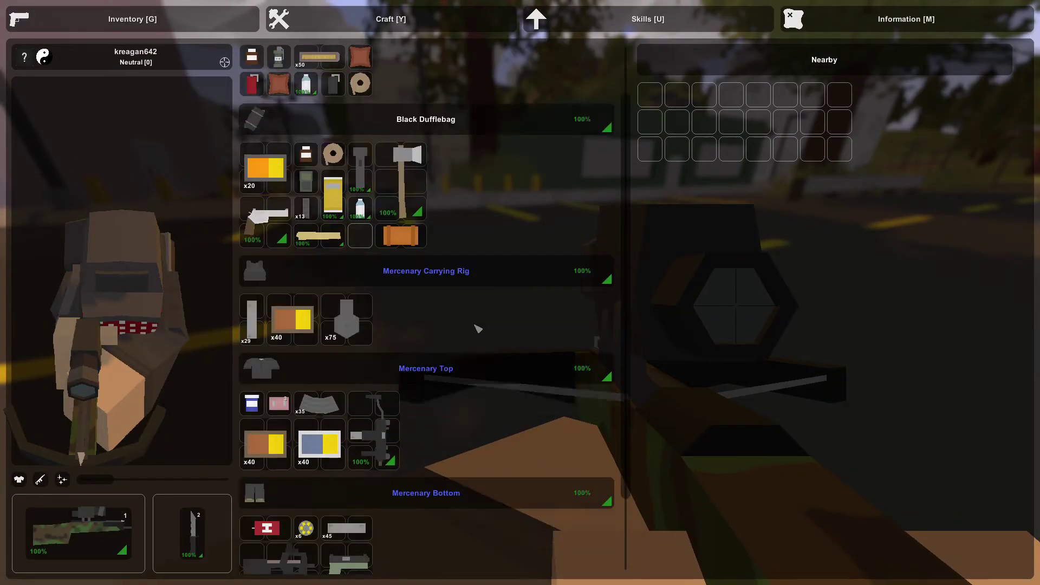
pyautogui.scroll(-3, 489, 294)
pyautogui.press('g')
# Step: Walk around the Blue Roadster and metal locker, then exit the garage
pyautogui.press('w')
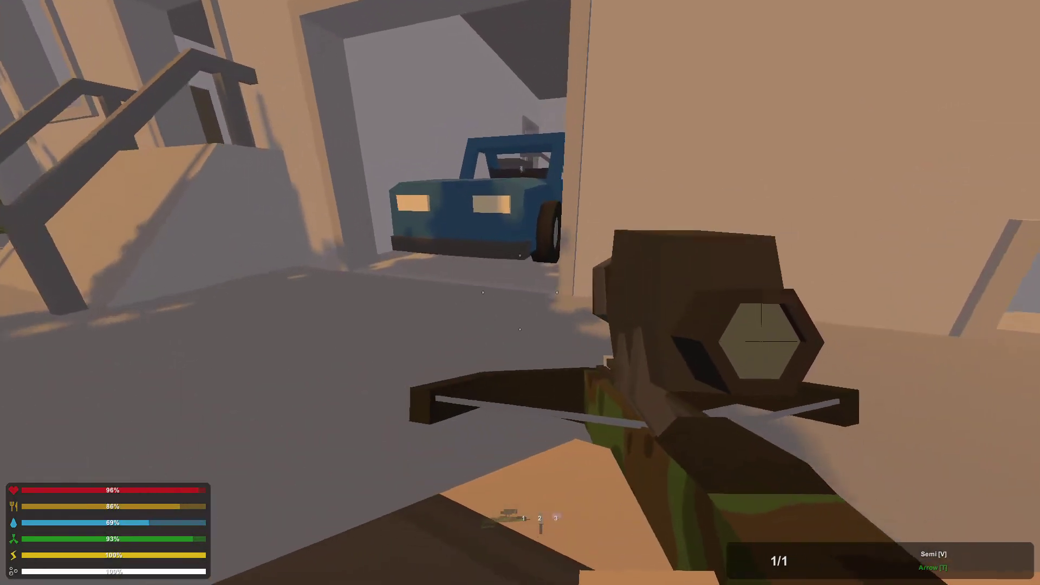
pyautogui.press('w')
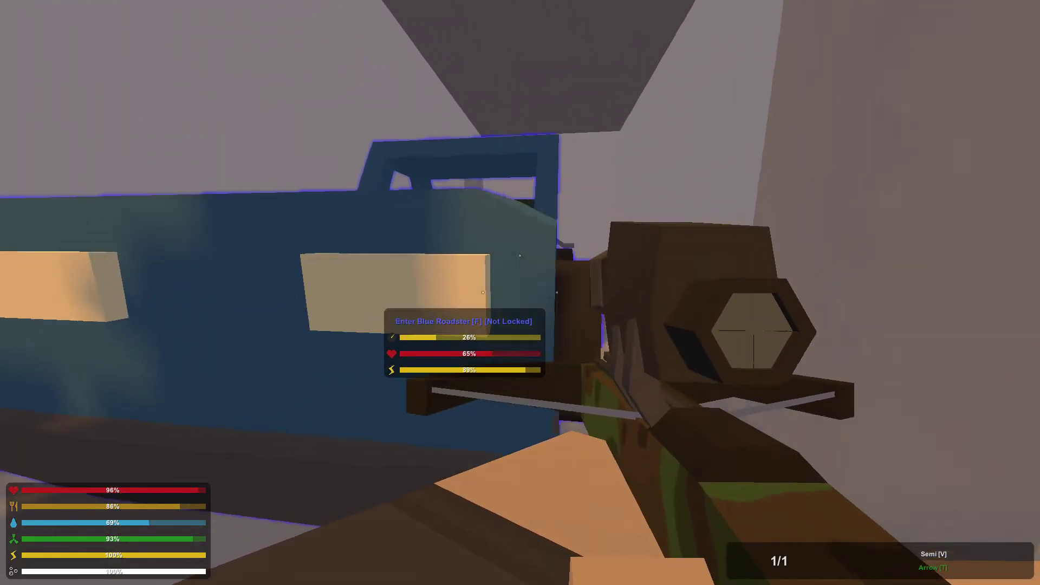
pyautogui.press('w')
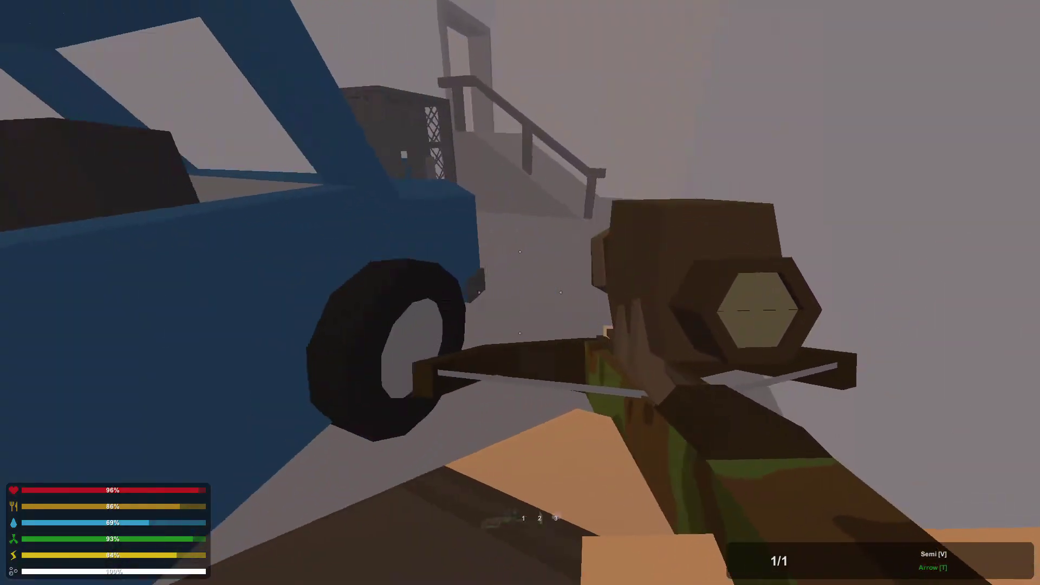
pyautogui.press('w')
pyautogui.press('w')
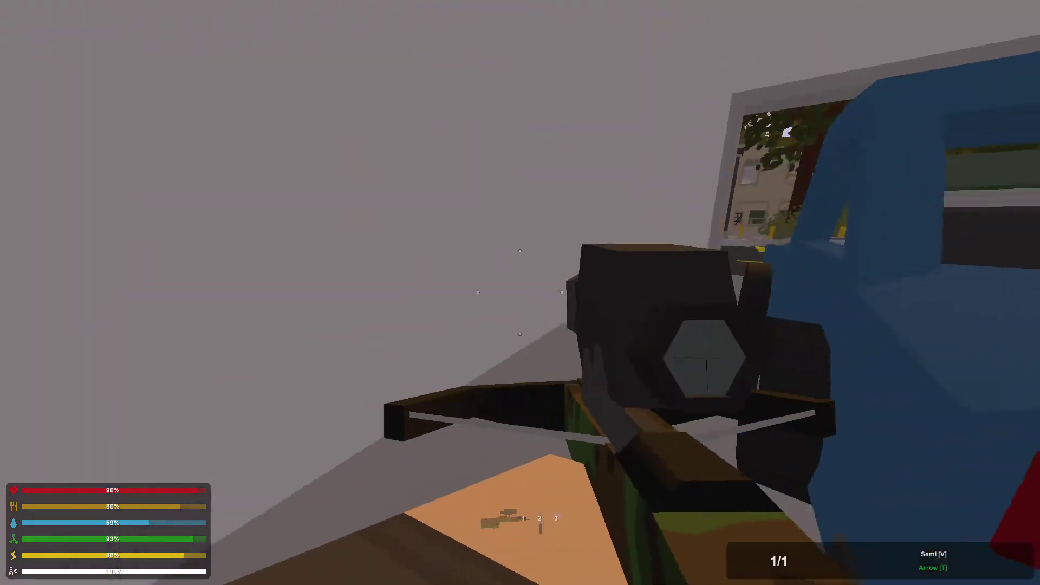
pyautogui.press('w')
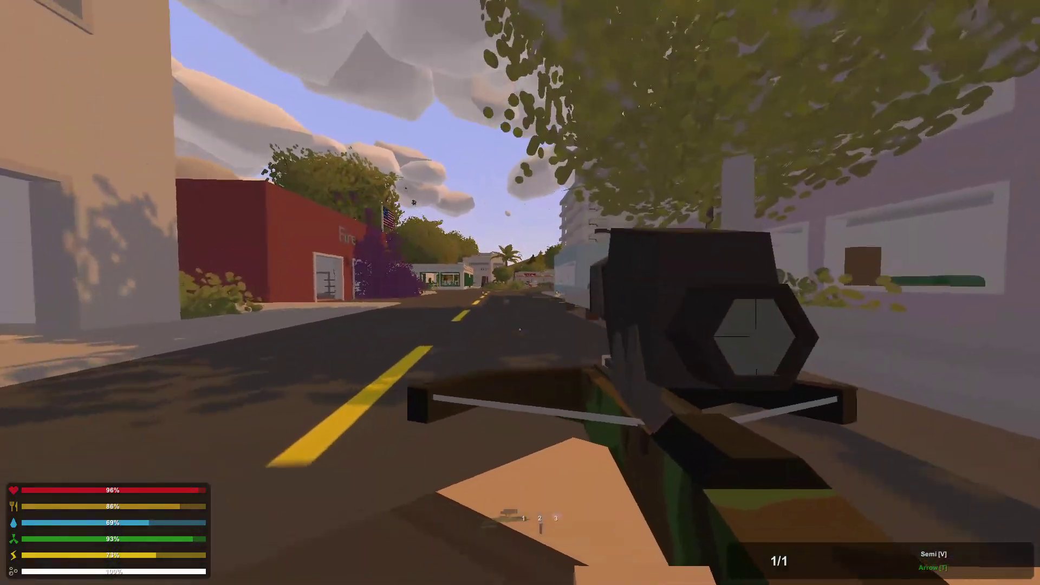
# Step: Scope down the street and check the inventory
pyautogui.rightClick(520, 293)
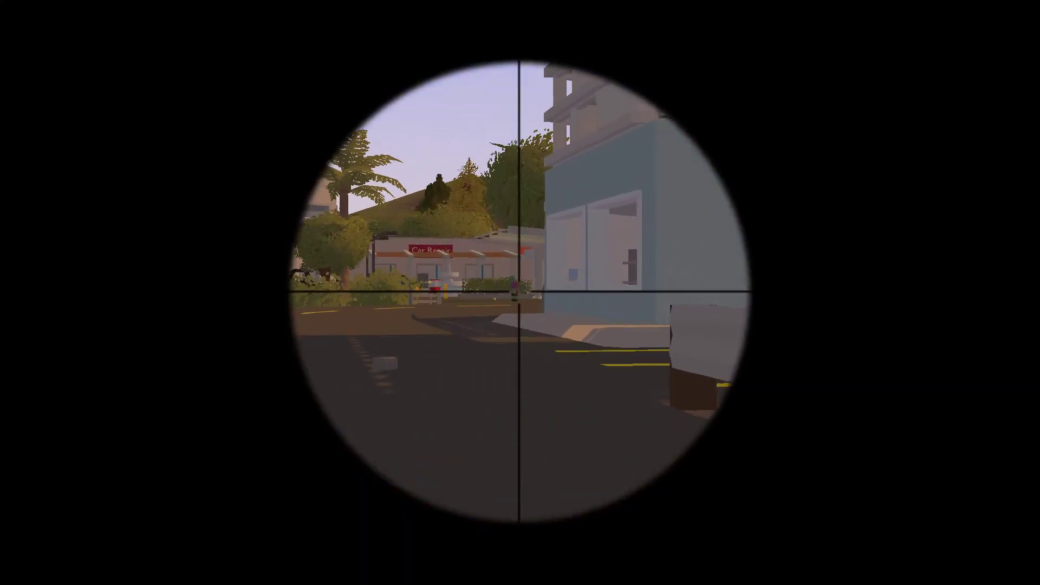
pyautogui.rightClick(521, 292)
pyautogui.press('g')
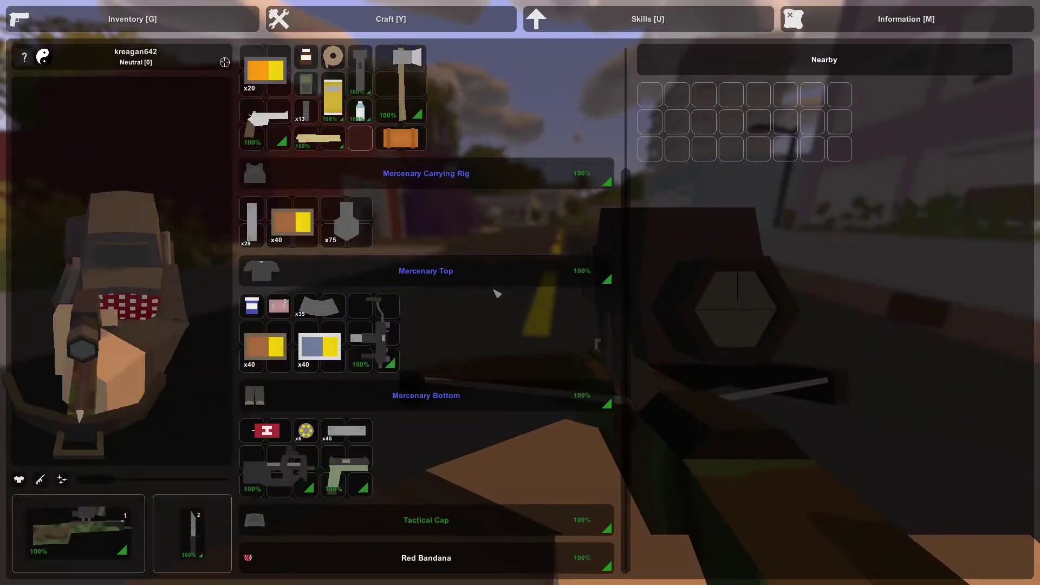
pyautogui.press('g')
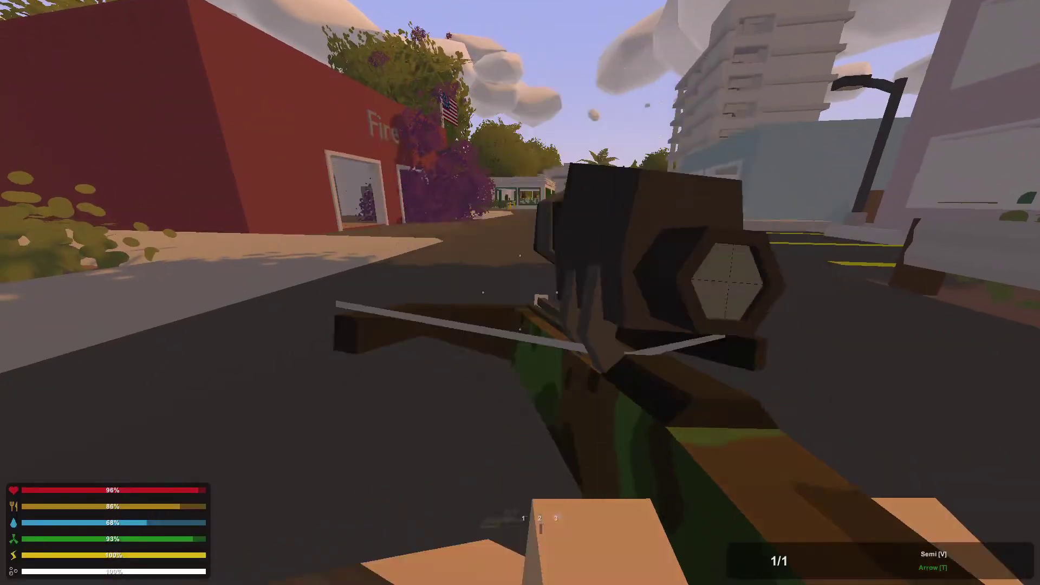
pyautogui.press('g')
pyautogui.scroll(2, 407, 324)
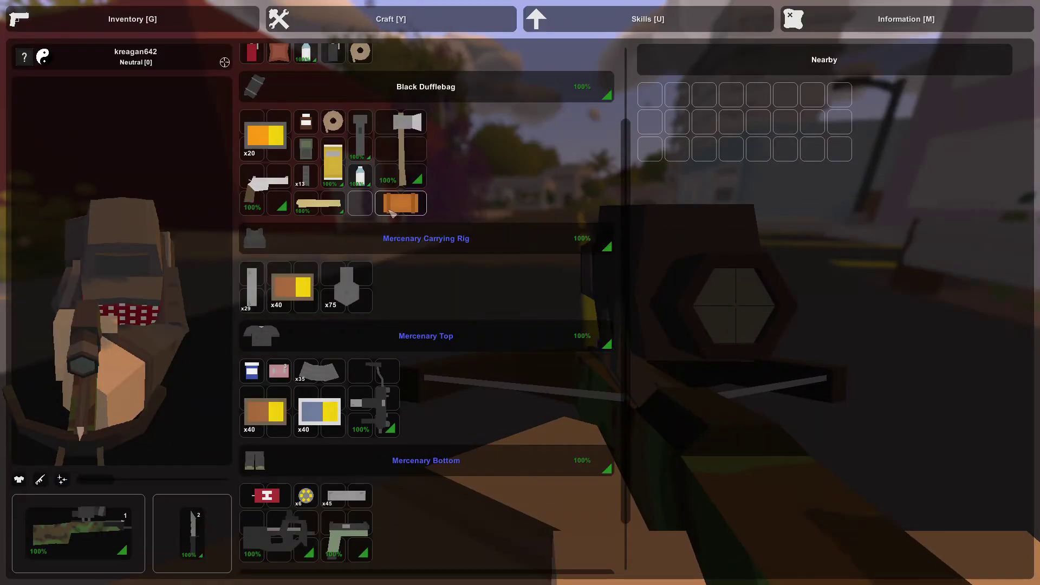
pyautogui.press('g')
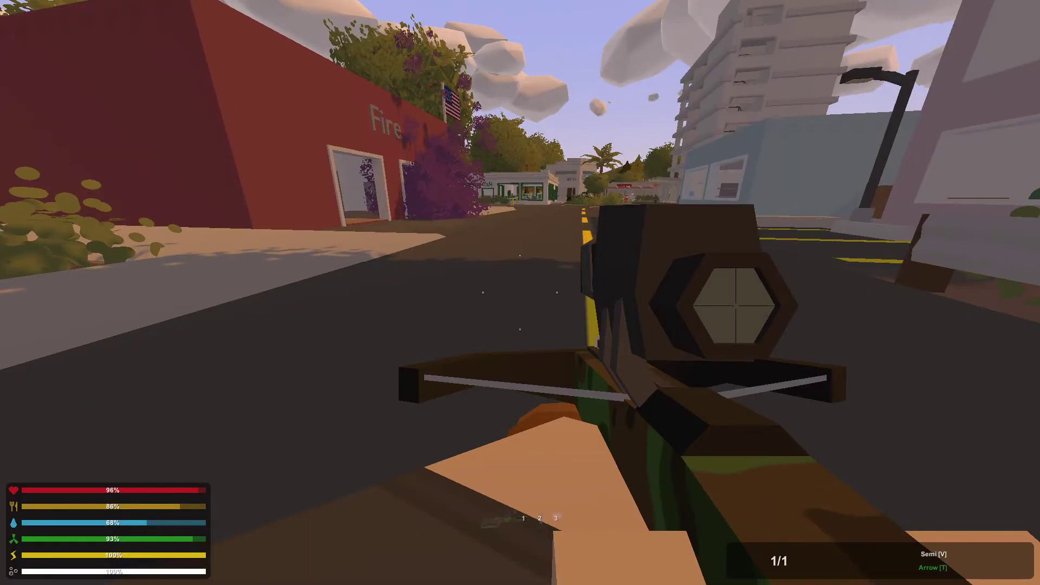
# Step: Review the 55% arrow's options and Arrow repair recipe, then reload the crossbow
pyautogui.press('t')
pyautogui.press('t')
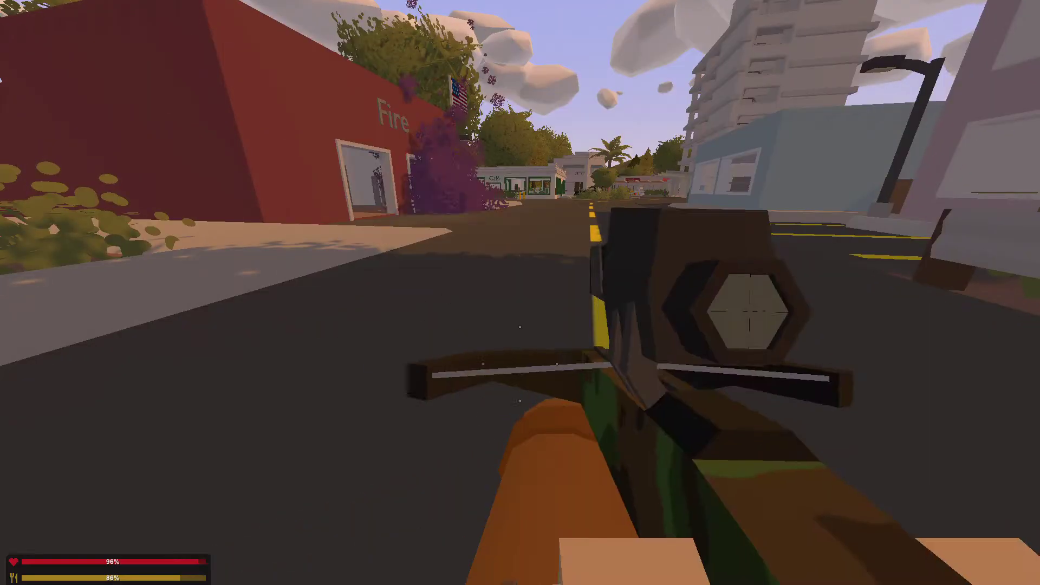
pyautogui.press('g')
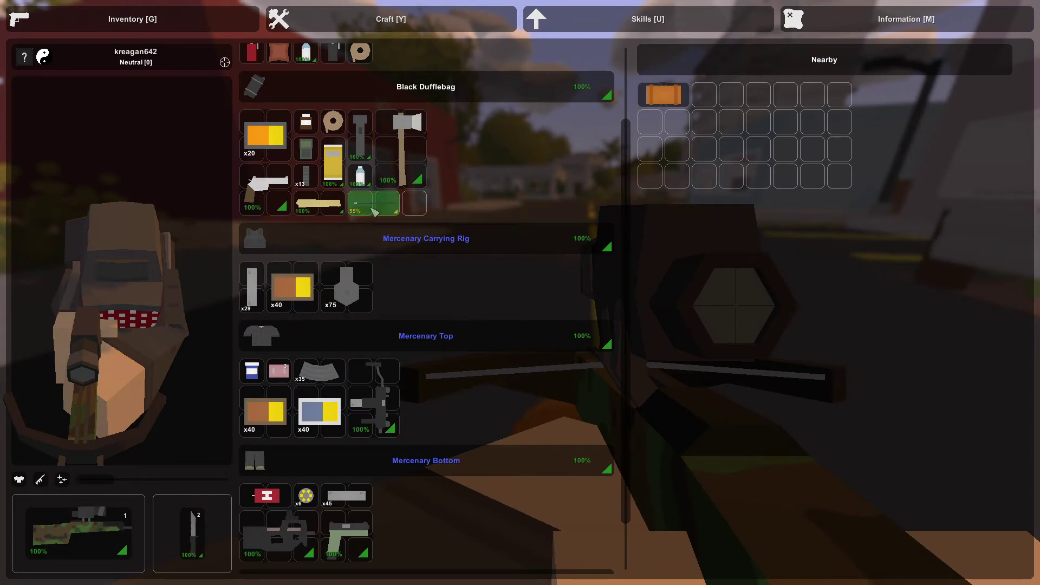
pyautogui.rightClick(355, 209)
pyautogui.click(441, 244)
pyautogui.press('g')
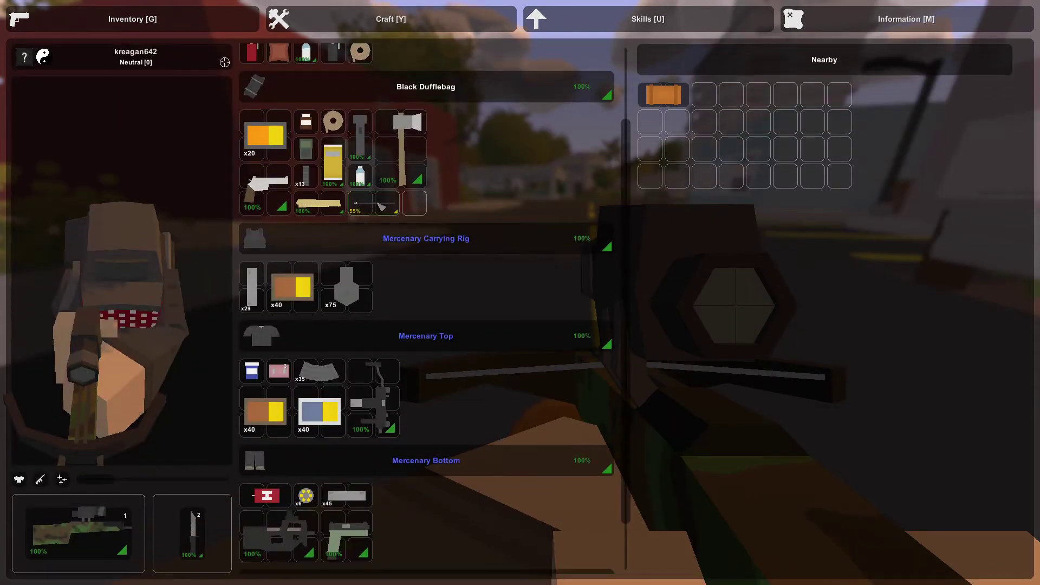
pyautogui.press('g')
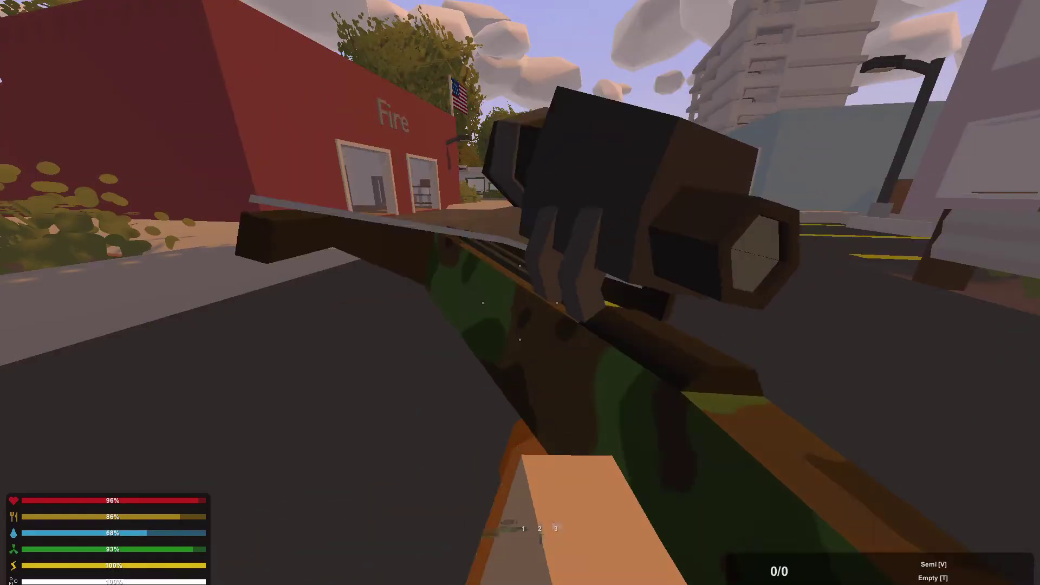
pyautogui.press('g')
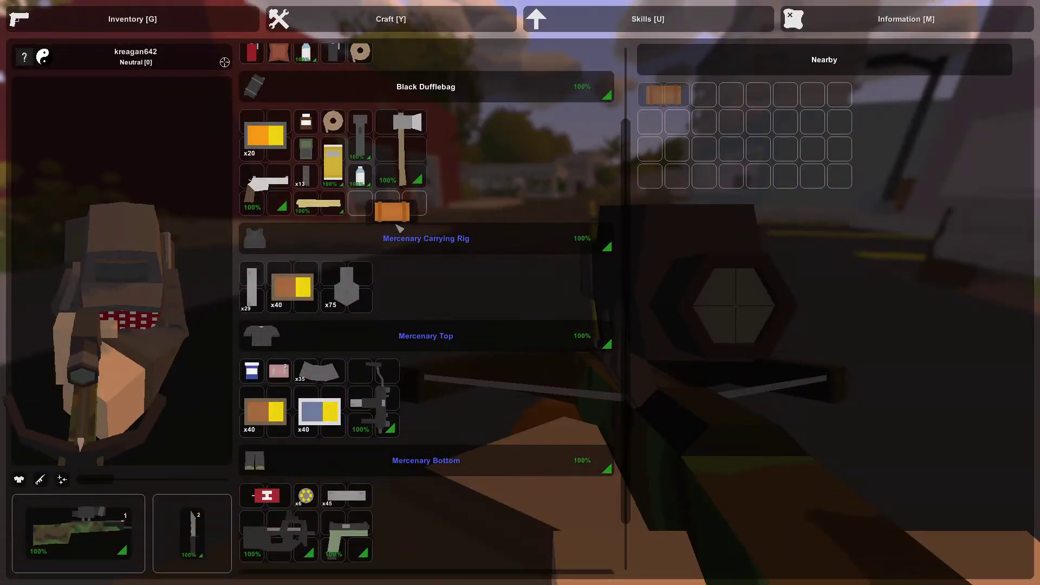
# Step: Try picking up the orange bedroll from the road, checking the inventory for space
pyautogui.press('g')
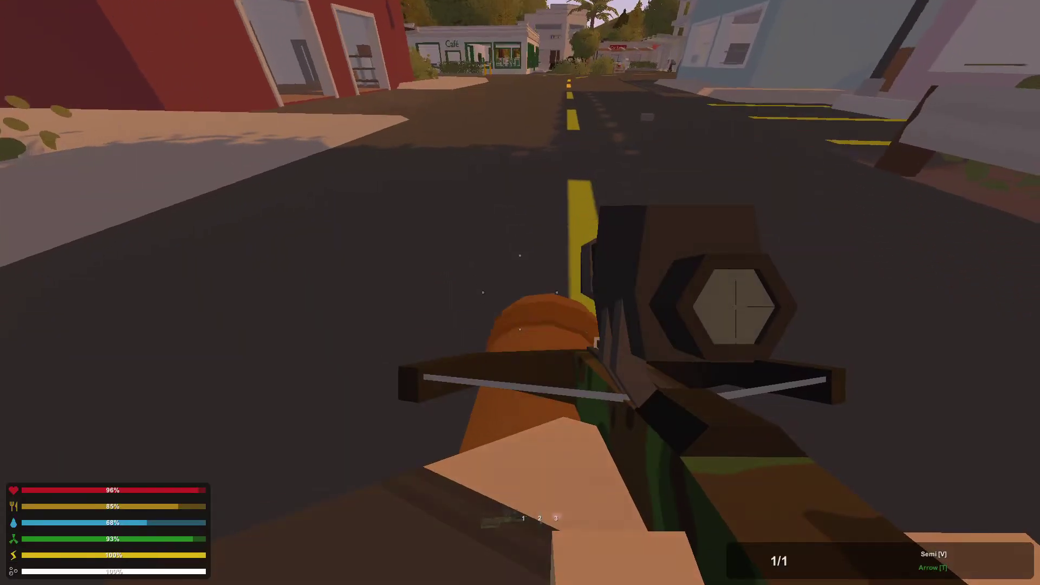
pyautogui.press('f')
pyautogui.press('g')
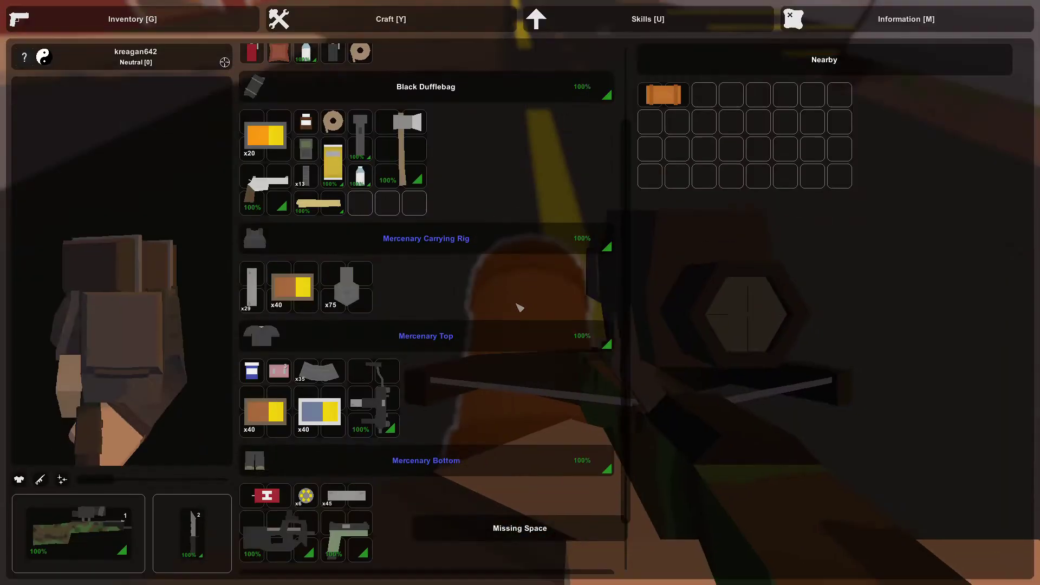
pyautogui.press('g')
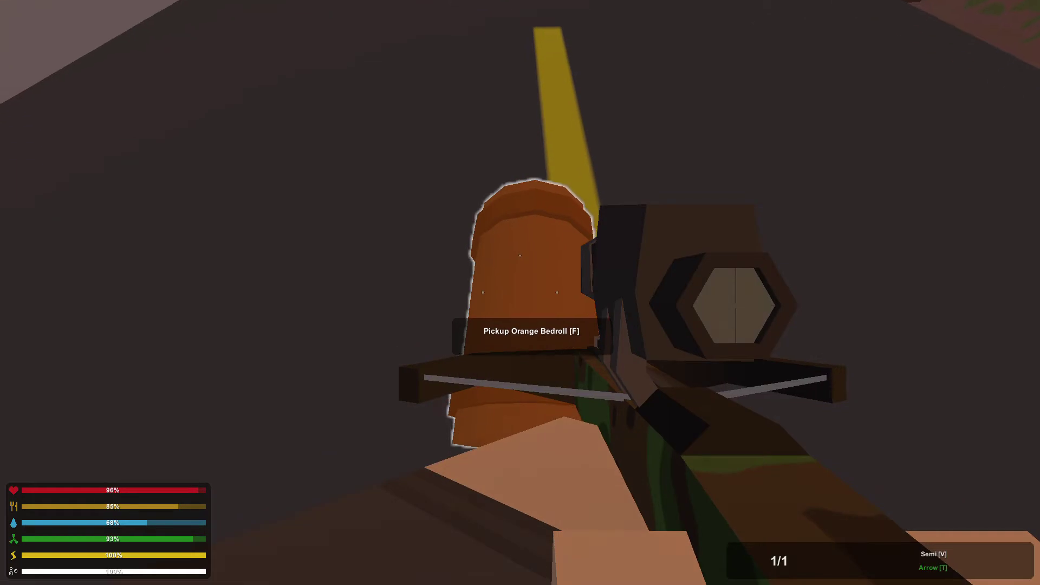
pyautogui.press('f')
pyautogui.press('g')
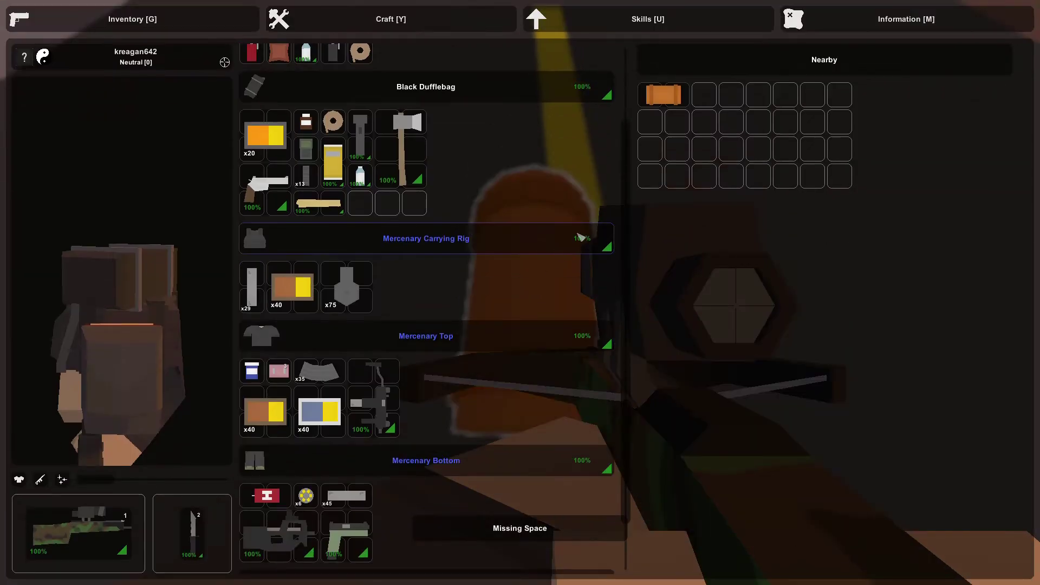
pyautogui.scroll(3, 528, 215)
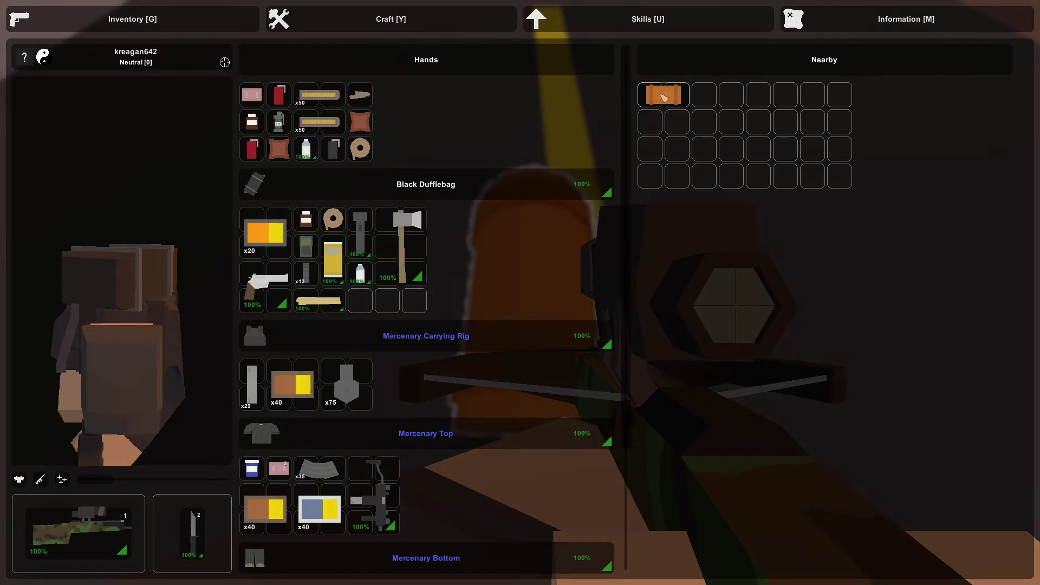
# Step: Try taking the Orange Bedroll from the inventory's nearby items, then pause and resume
pyautogui.click(663, 96)
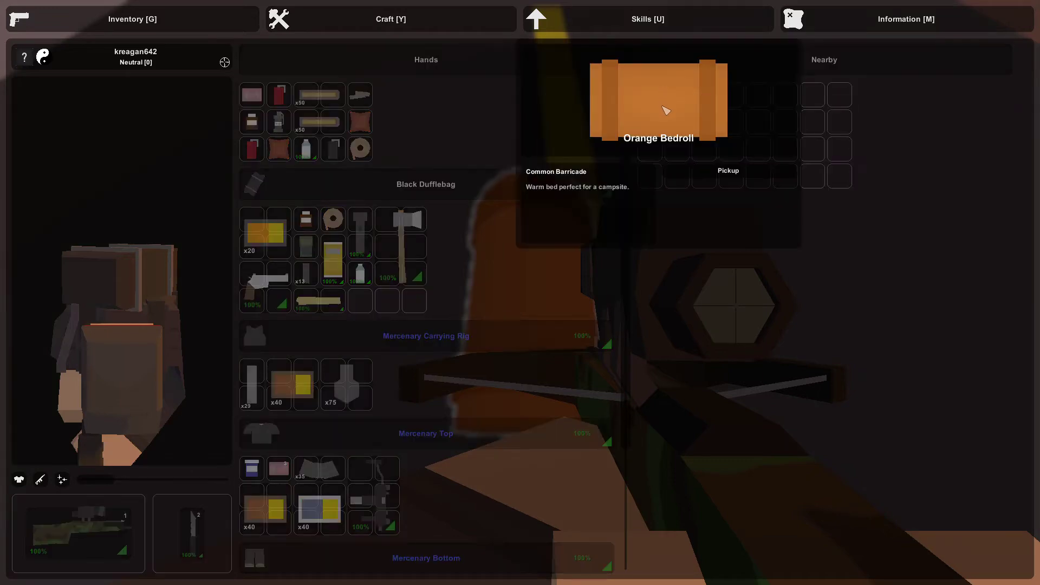
pyautogui.click(687, 172)
pyautogui.press('g')
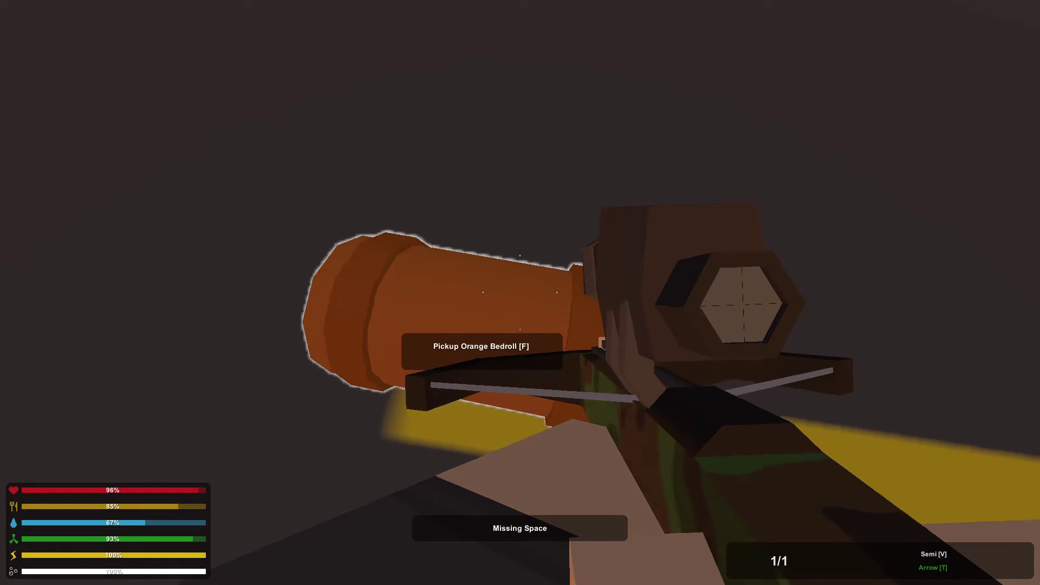
pyautogui.press('Escape')
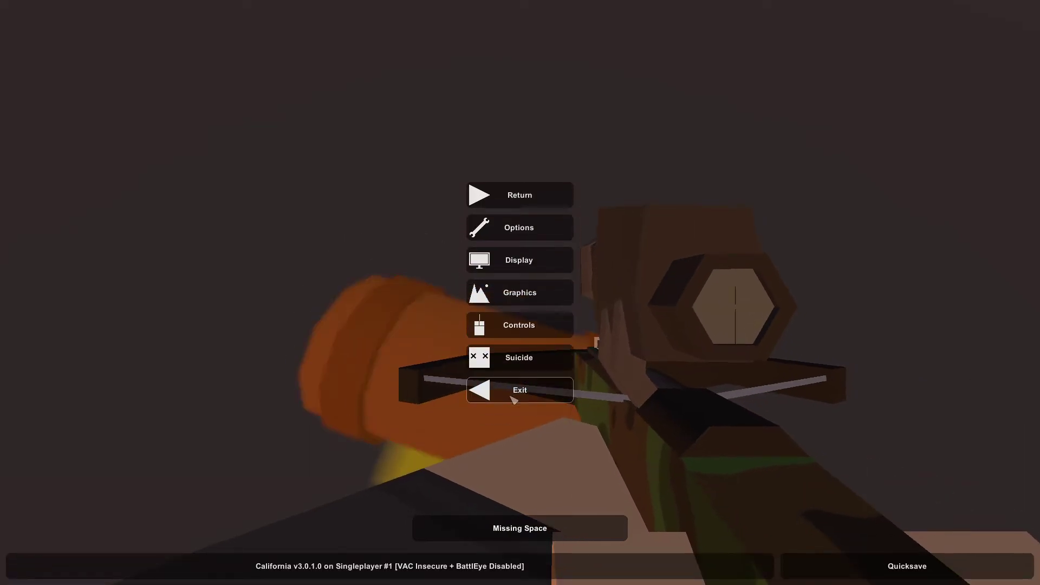
pyautogui.click(520, 195)
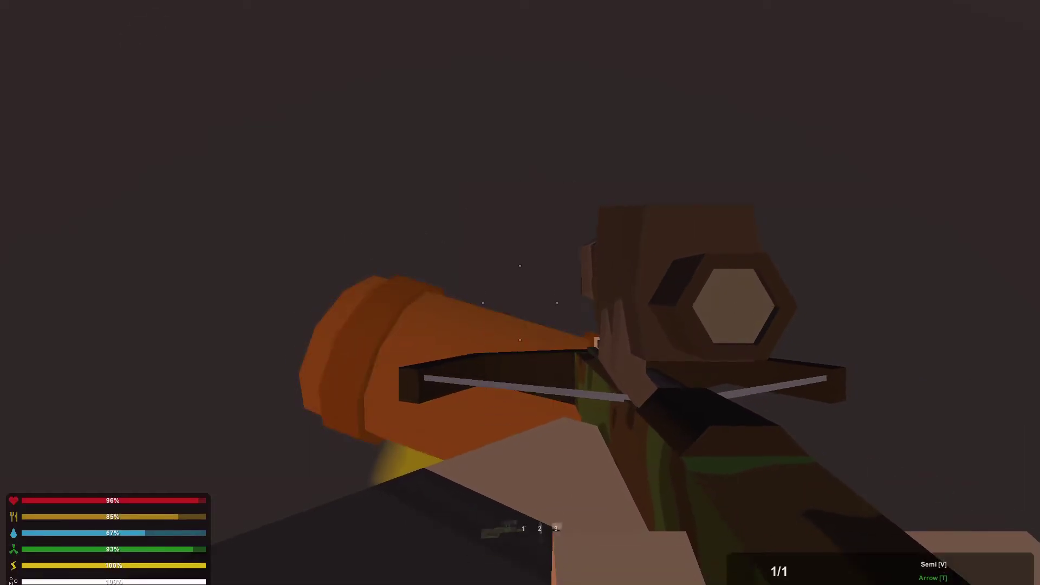
pyautogui.press('g')
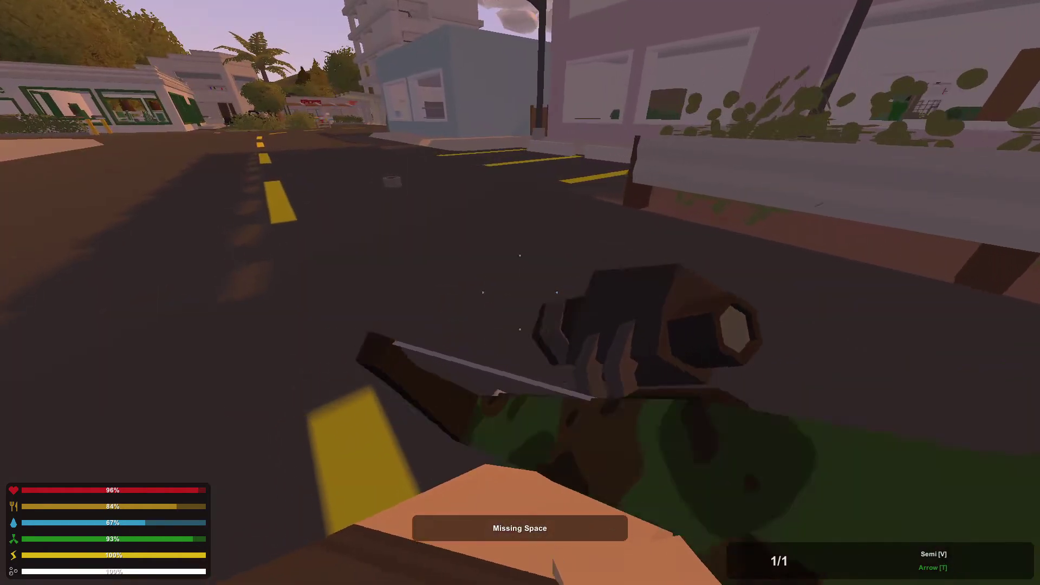
# Step: Recheck inventory space, pause and resume, then retry picking up the bedroll
pyautogui.press('g')
pyautogui.press('g')
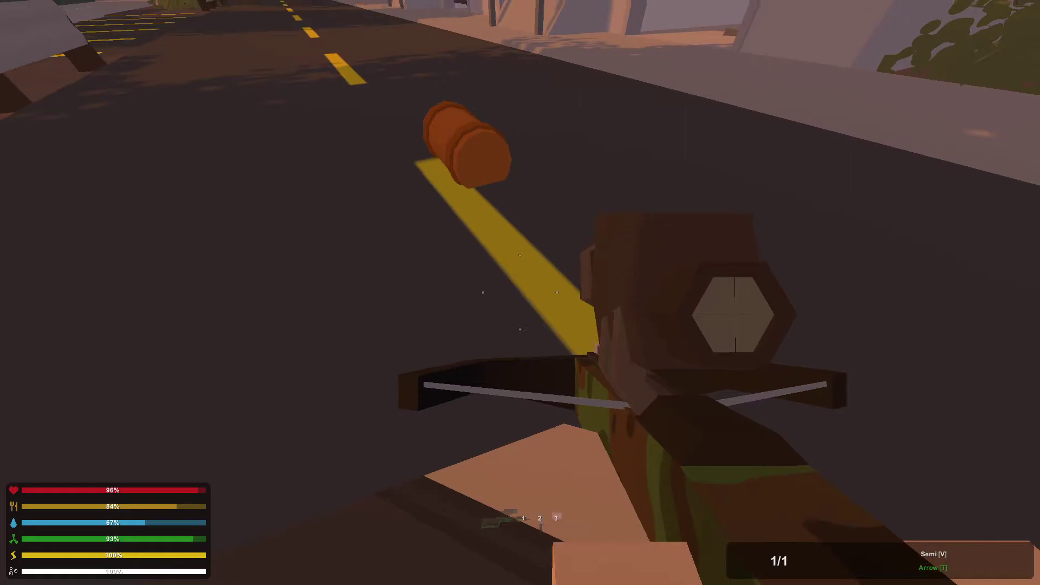
pyautogui.press('g')
pyautogui.press('g')
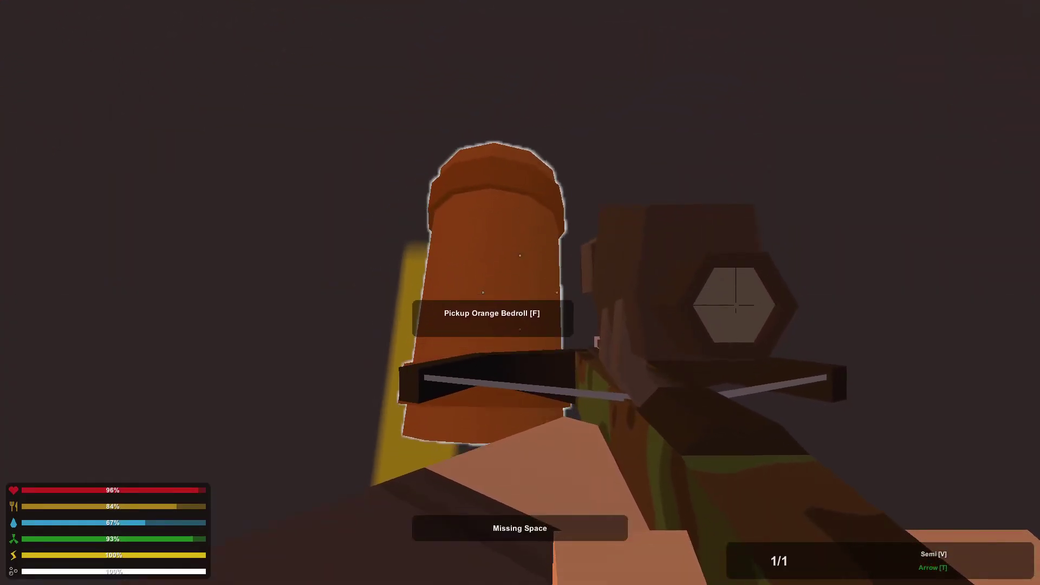
pyautogui.press('Escape')
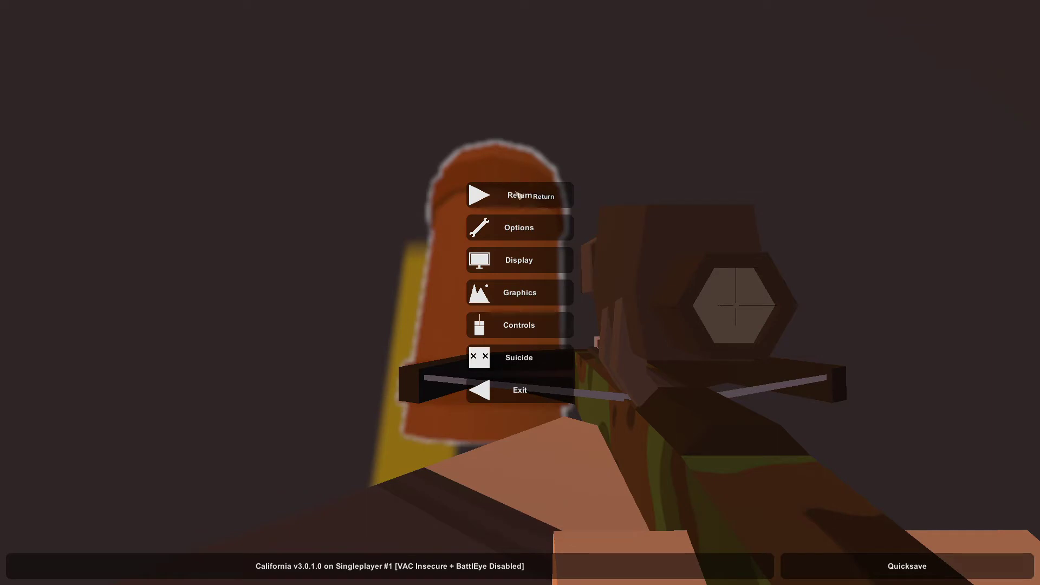
pyautogui.click(516, 195)
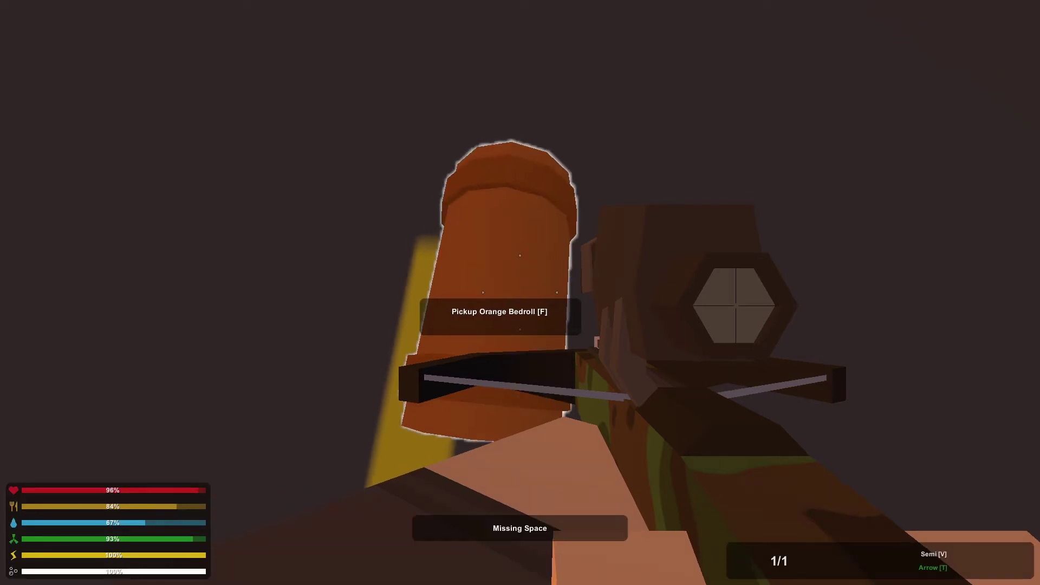
pyautogui.press('g')
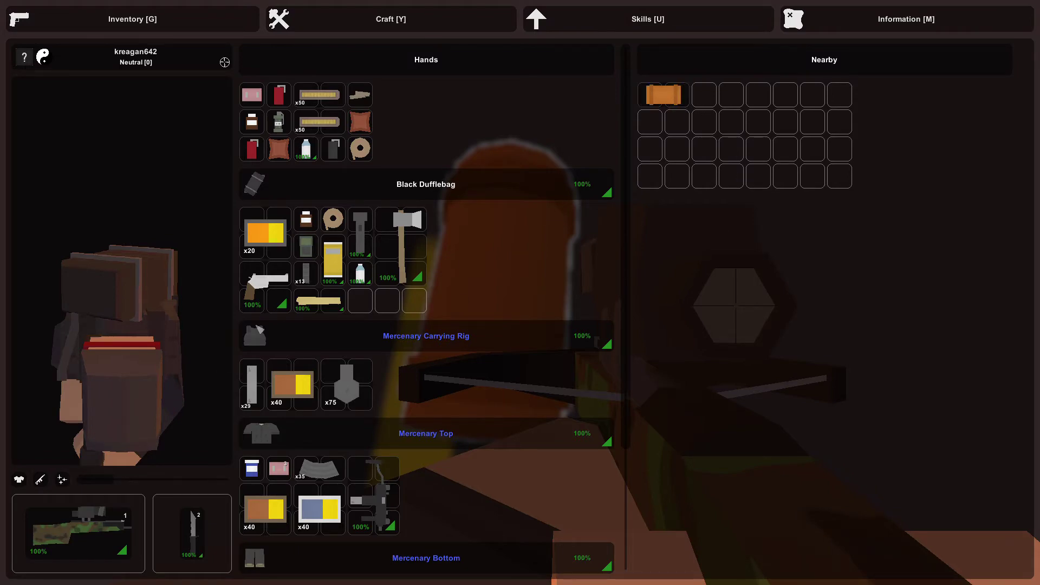
pyautogui.press('g')
pyautogui.press('f')
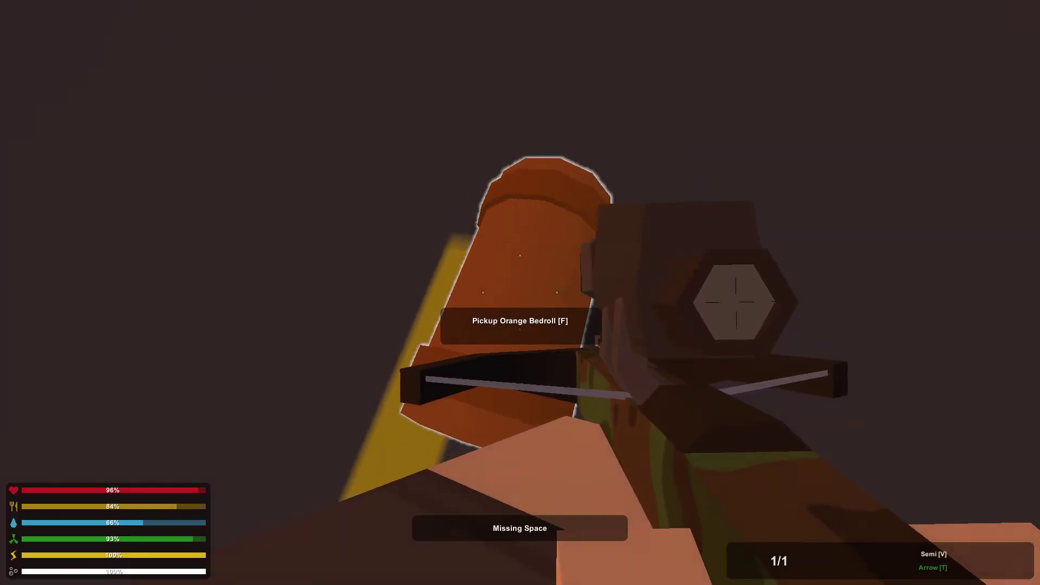
# Step: Try picking up the tape and the bedroll, then swap the crossbow for the knife
pyautogui.press('w')
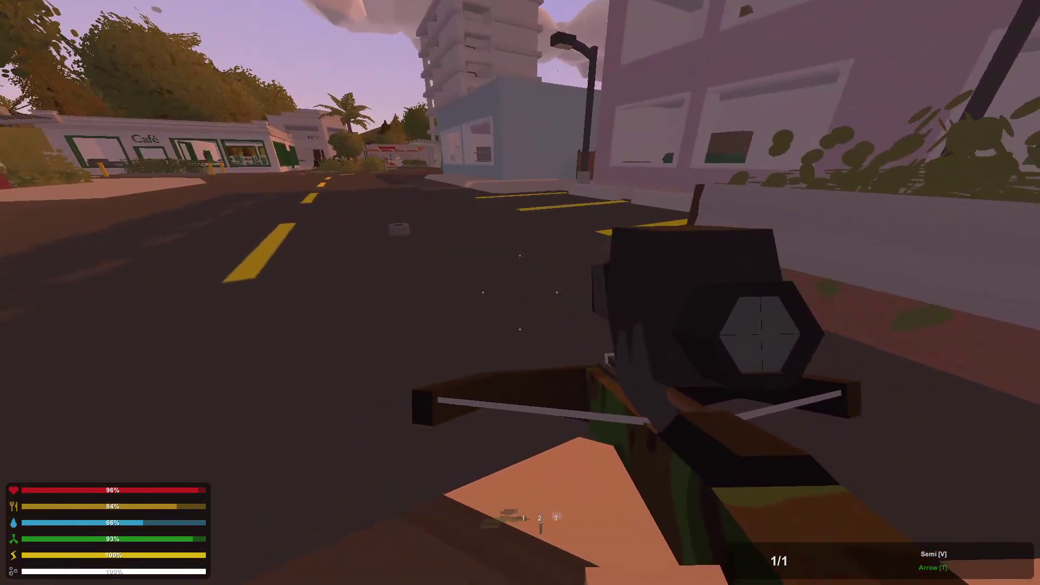
pyautogui.press('f')
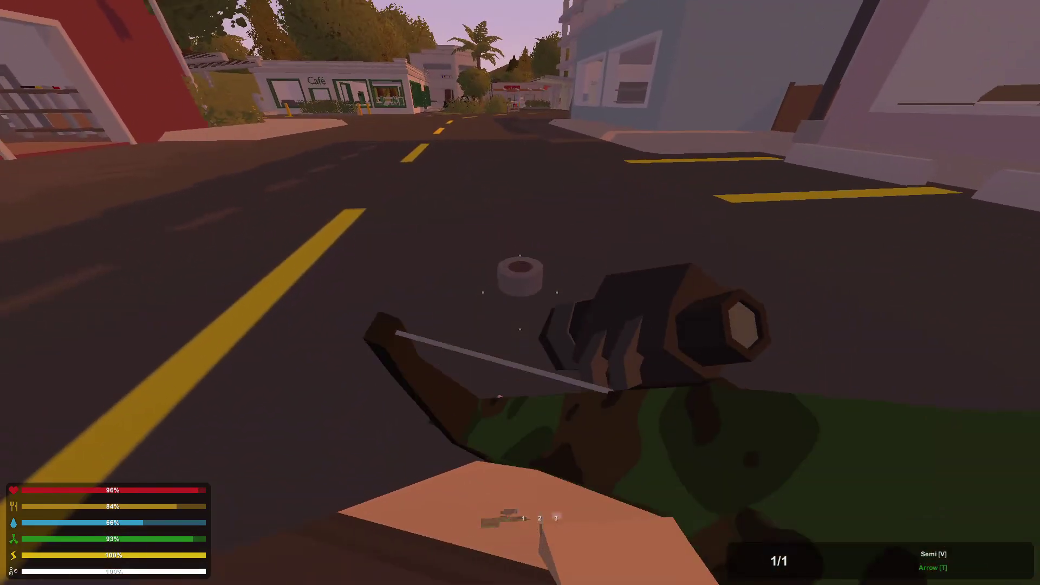
pyautogui.press('g')
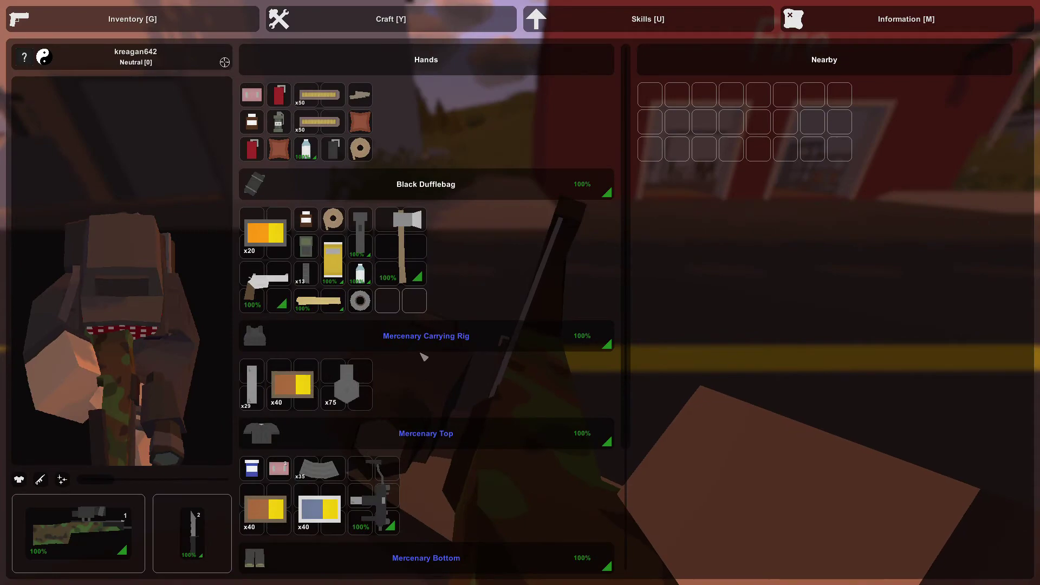
pyautogui.press('g')
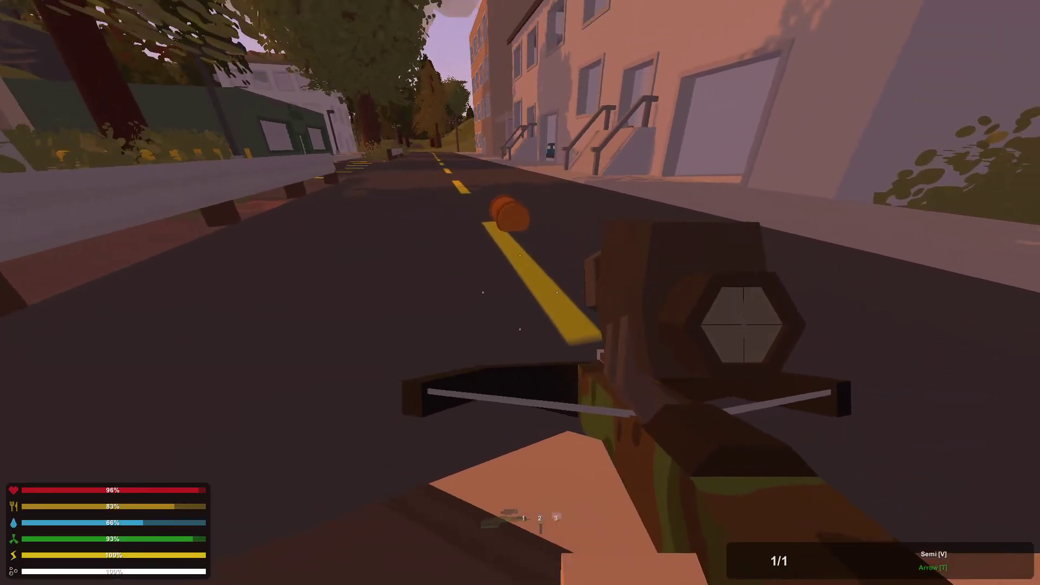
pyautogui.press('f')
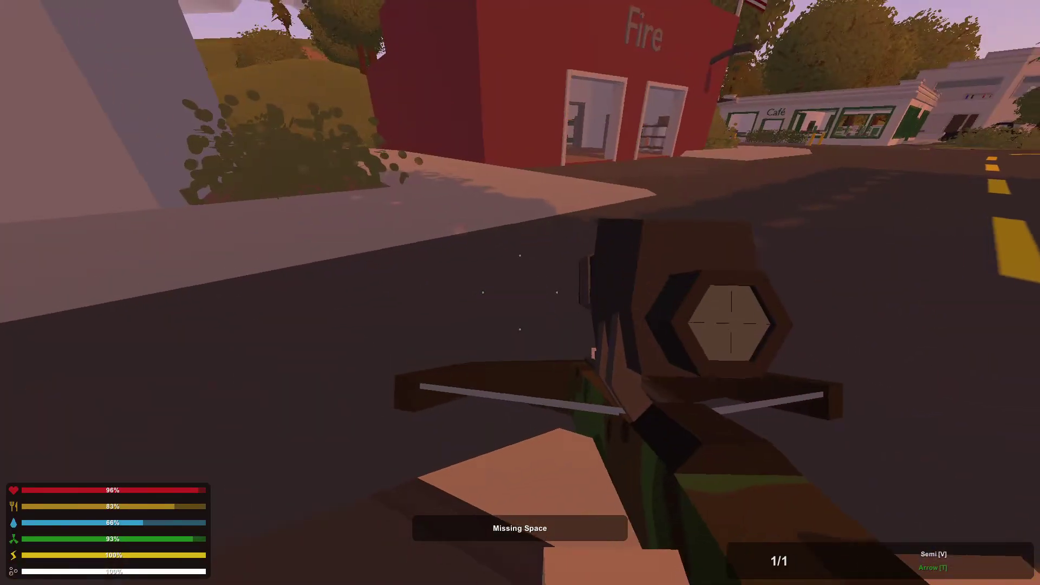
pyautogui.press('g')
pyautogui.scroll(-2, 437, 308)
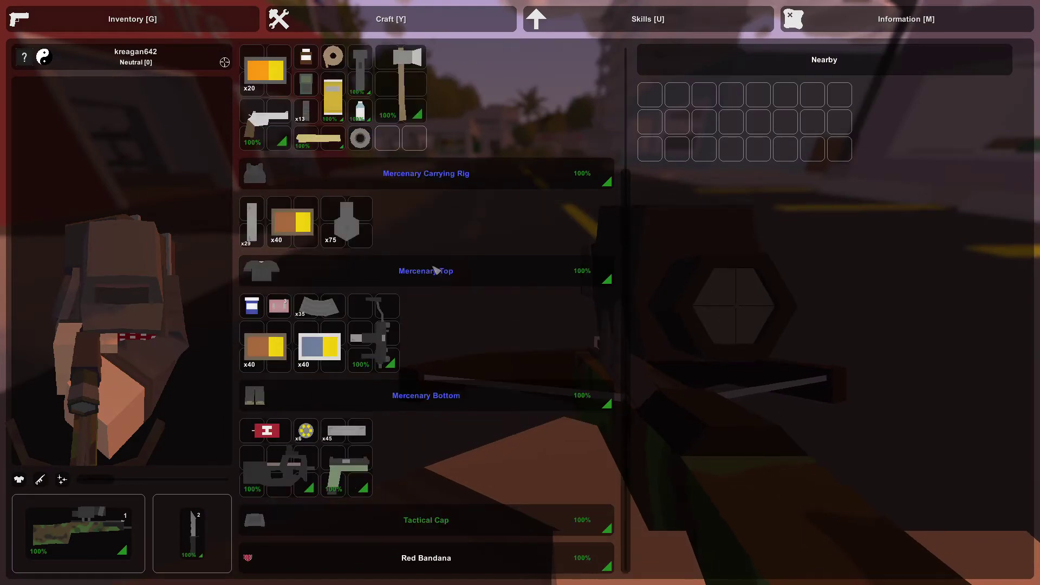
pyautogui.press('g')
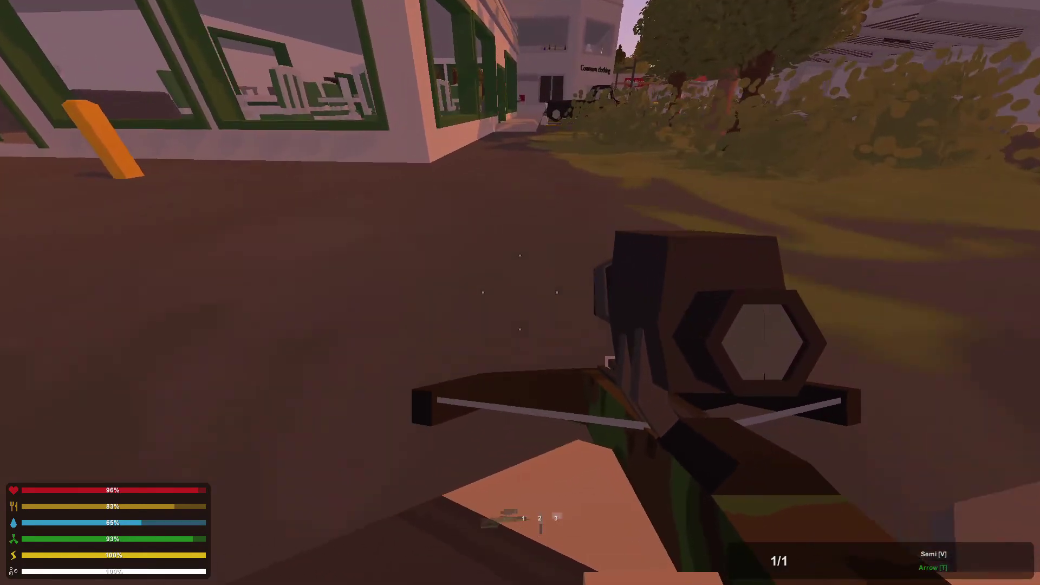
pyautogui.press('2')
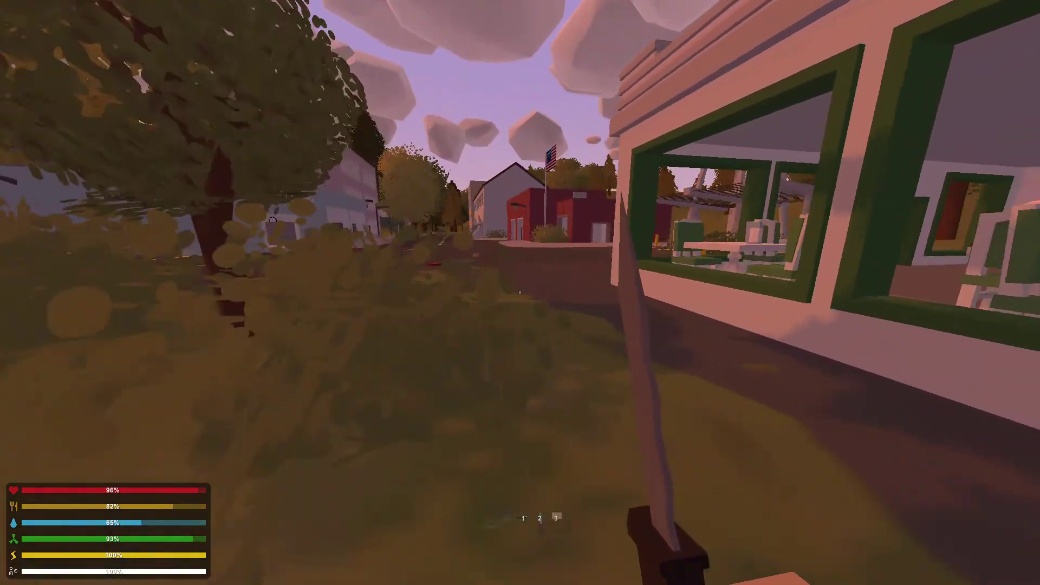
# Step: Walk past the red building toward the fire station, retry the bedroll, and open the world map
pyautogui.press('w')
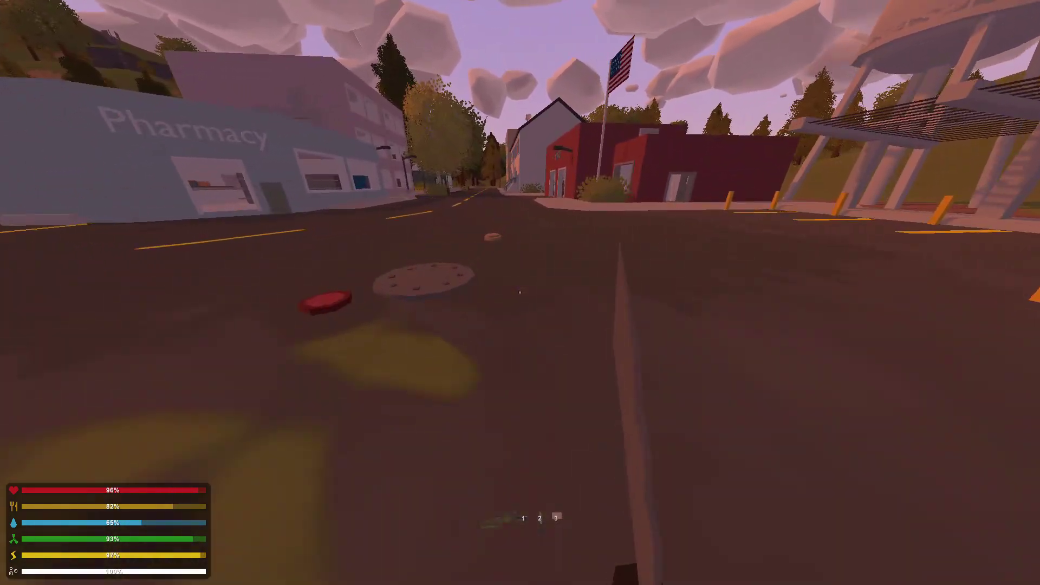
pyautogui.press('w')
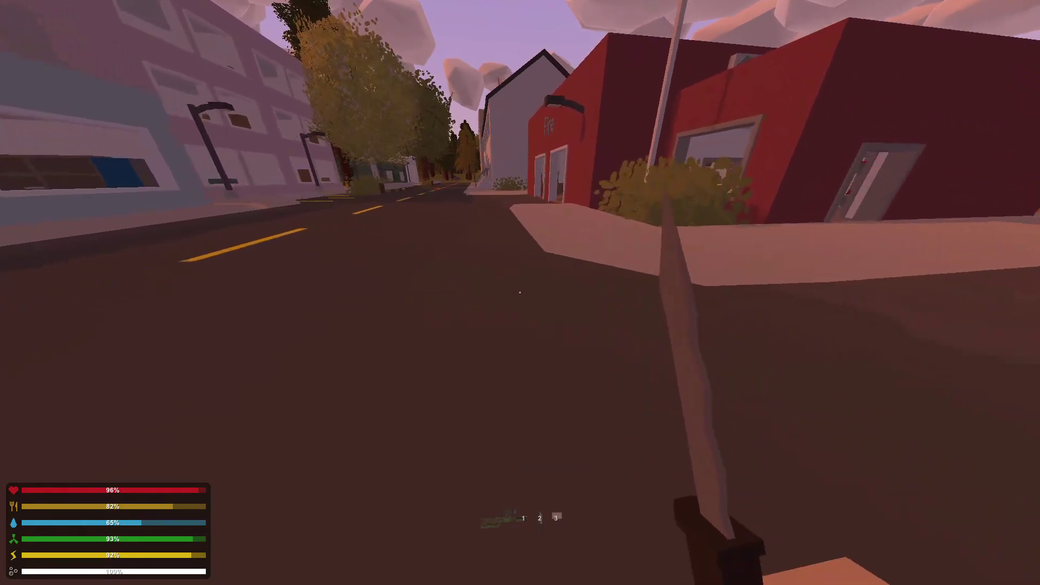
pyautogui.press('w')
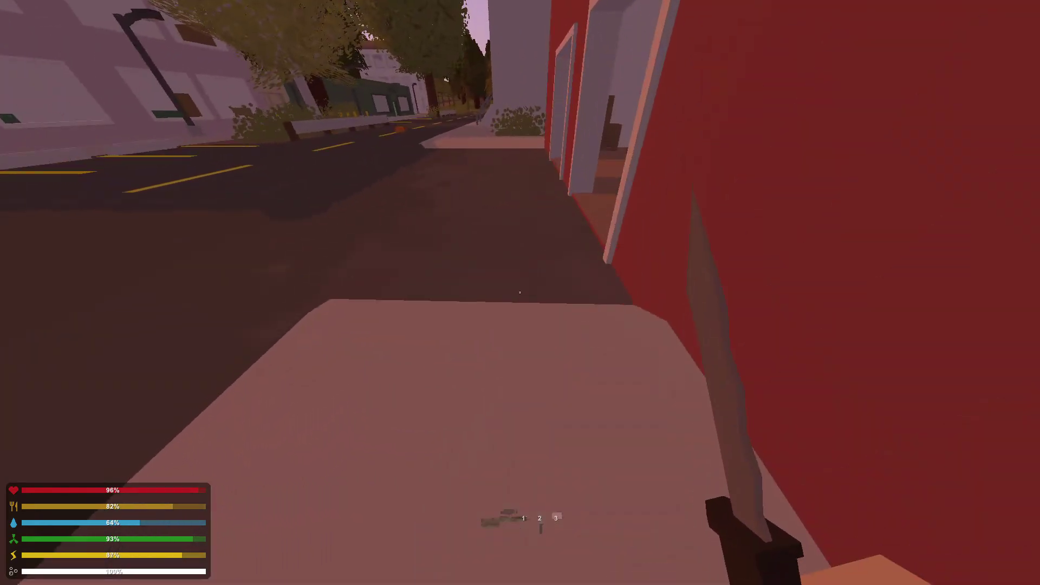
pyautogui.press('w')
pyautogui.press('w')
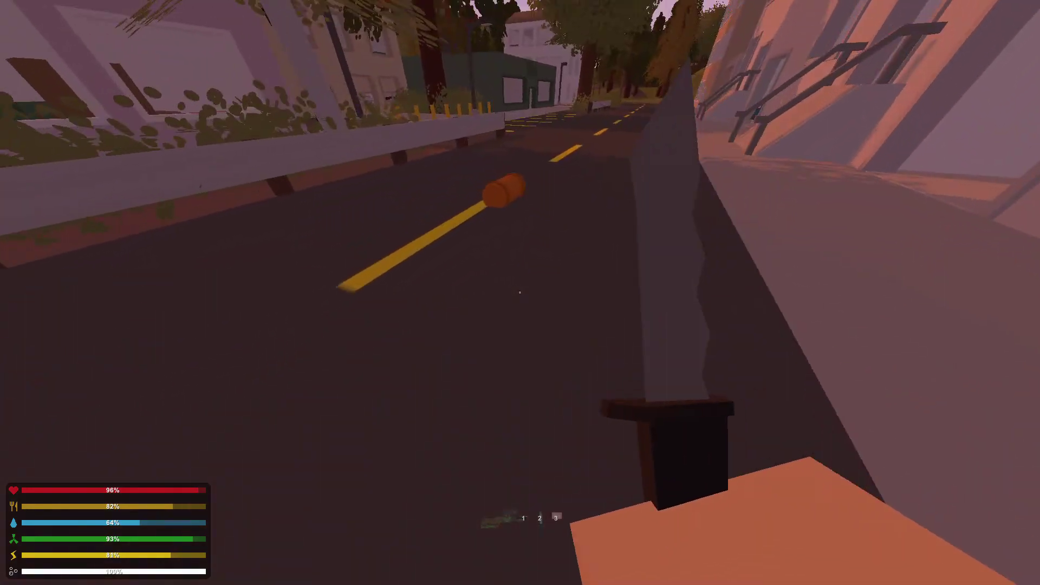
pyautogui.press('w')
pyautogui.press('f')
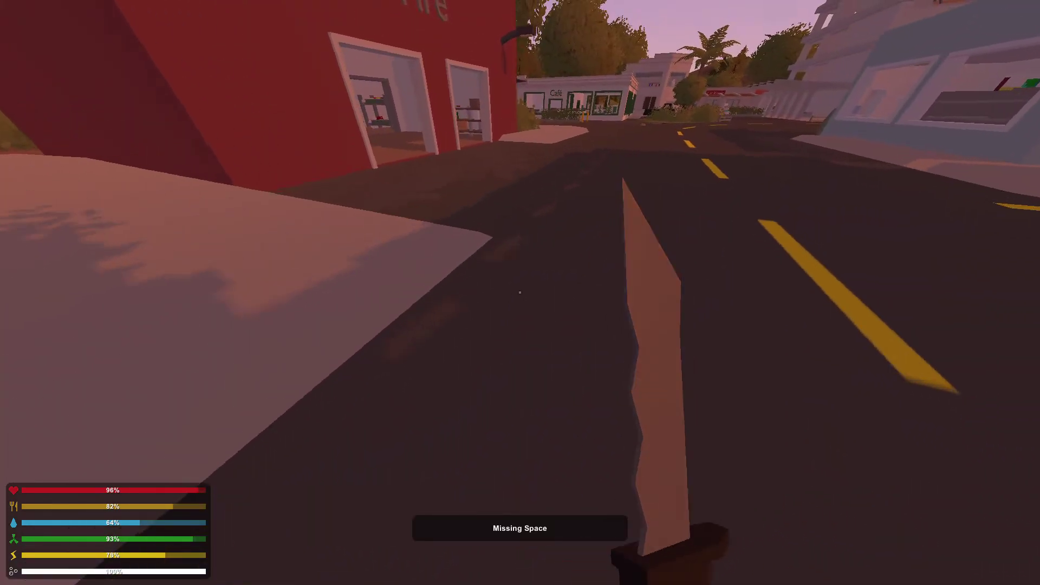
pyautogui.press('w')
pyautogui.press('w')
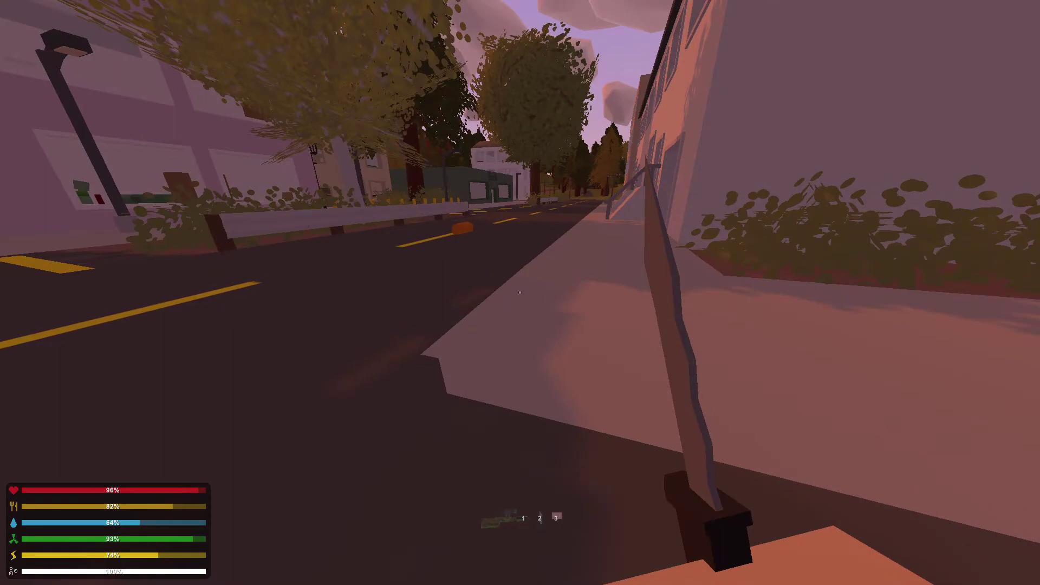
pyautogui.press('w')
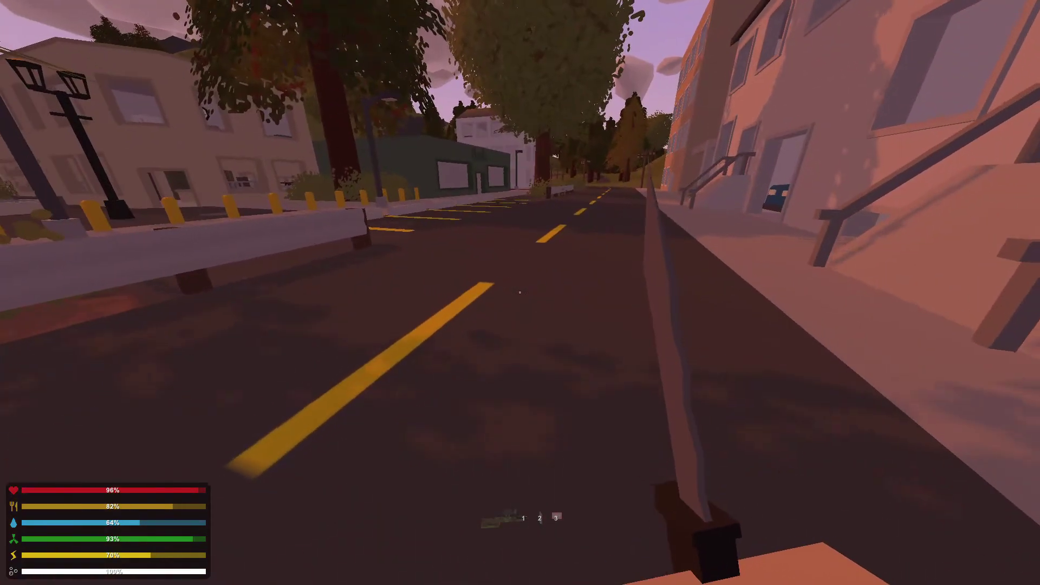
pyautogui.press('m')
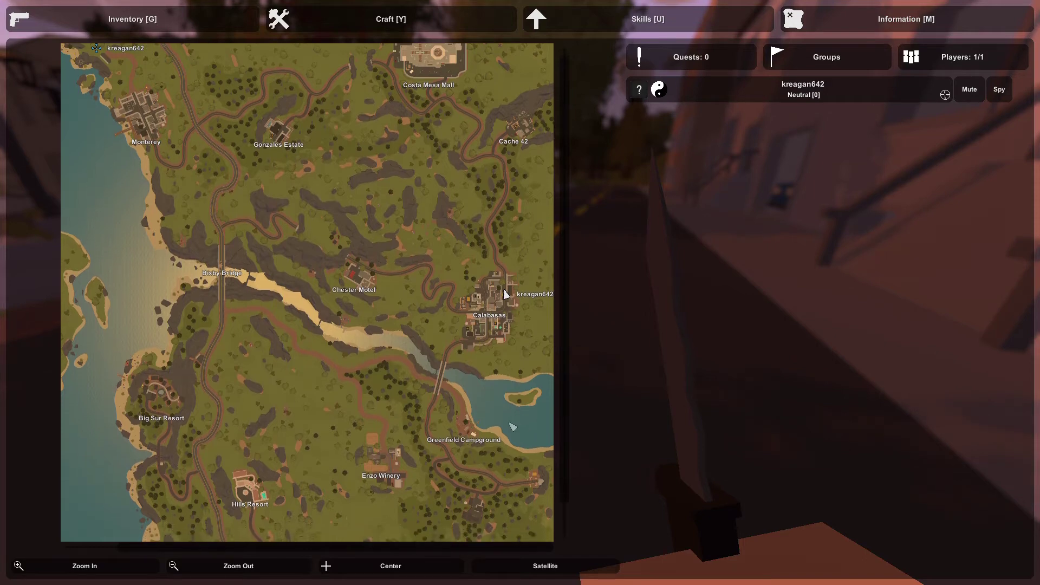
pyautogui.scroll(2, 531, 439)
pyautogui.scroll(-1, 536, 423)
# Step: Pan the world map west to show Bixby Bridge, Big Sur Resort and the offshore island
pyautogui.moveTo(539, 413); pyautogui.dragTo(444, 543)
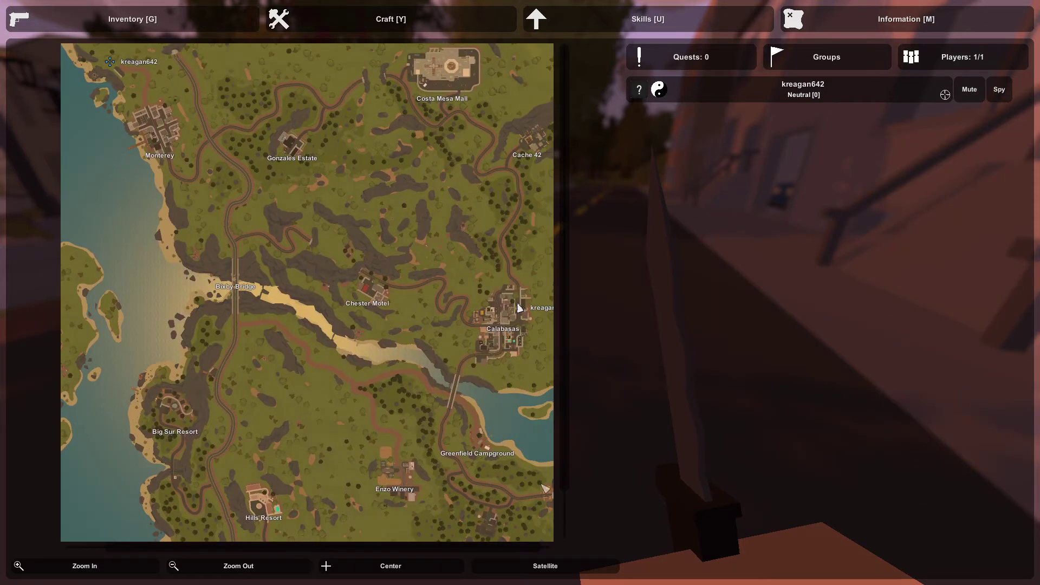
pyautogui.moveTo(374, 439); pyautogui.dragTo(256, 363)
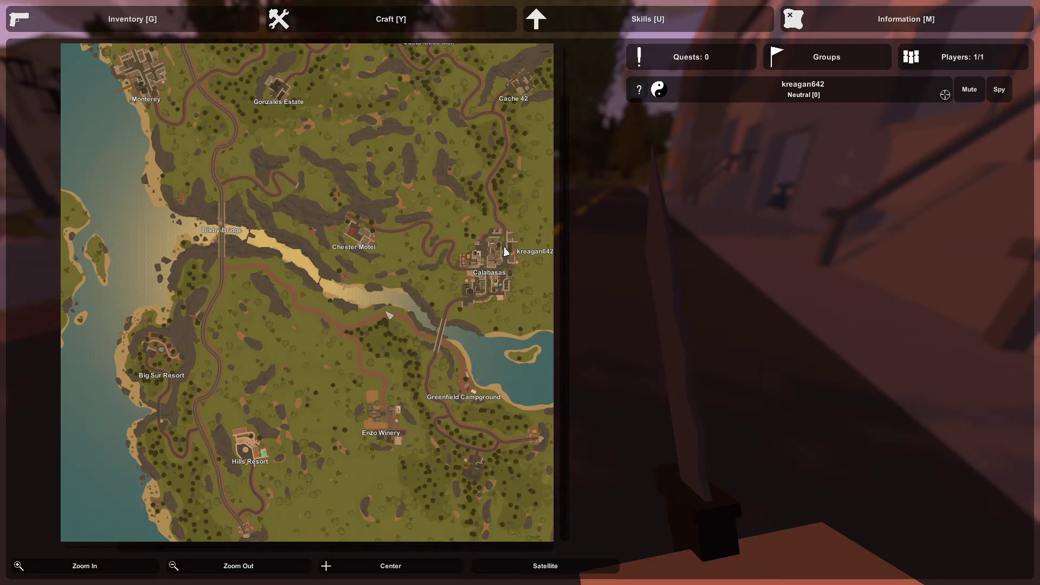
pyautogui.moveTo(388, 315); pyautogui.dragTo(390, 372)
pyautogui.moveTo(390, 423); pyautogui.dragTo(340, 361)
pyautogui.moveTo(233, 354); pyautogui.dragTo(210, 470)
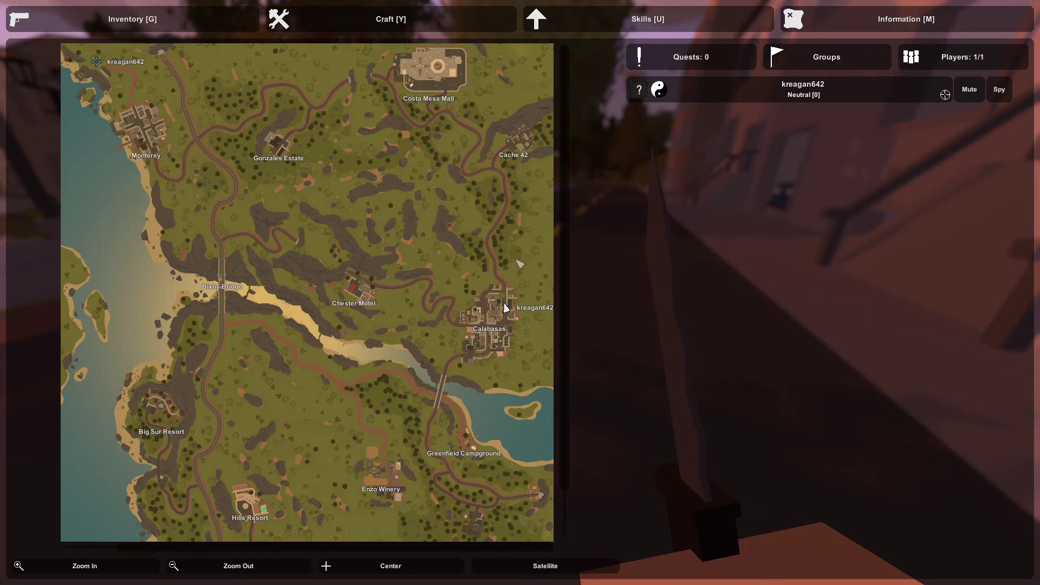
pyautogui.moveTo(389, 268); pyautogui.dragTo(451, 276)
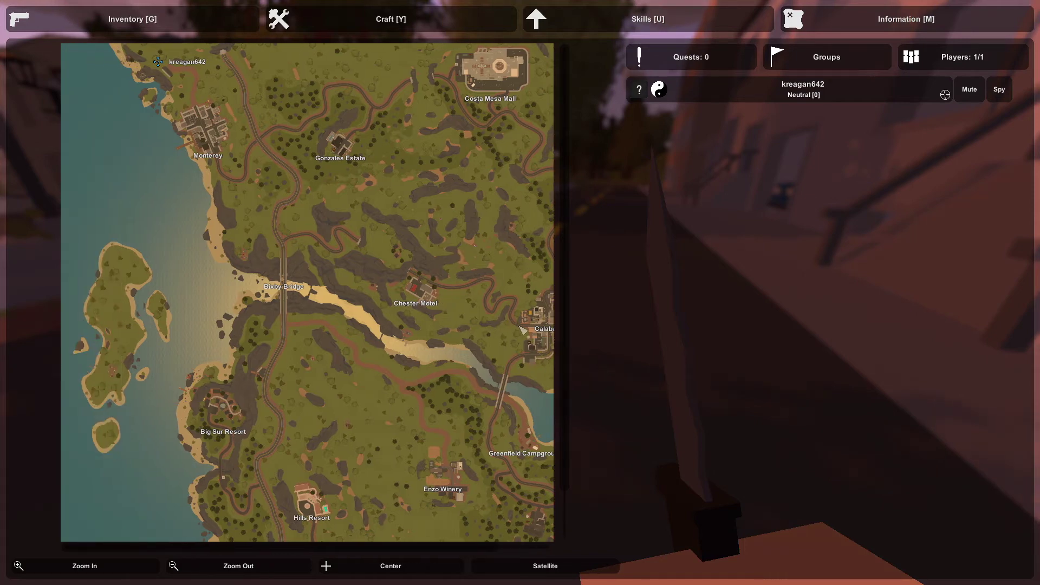
pyautogui.moveTo(520, 331)
pyautogui.mouseDown()
pyautogui.moveTo(458, 316)
pyautogui.moveTo(408, 186)
pyautogui.mouseUp()
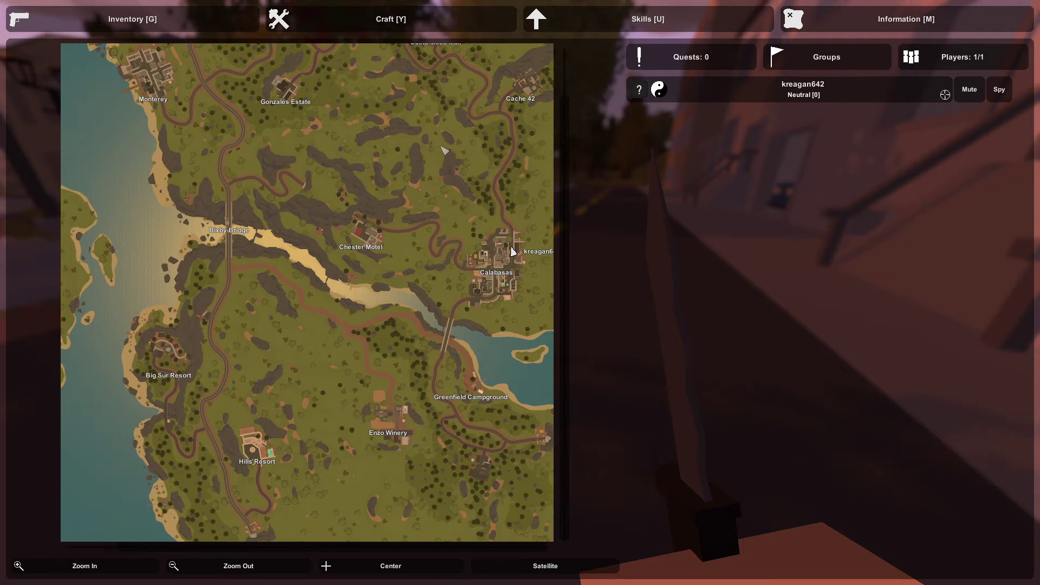
pyautogui.moveTo(418, 150); pyautogui.dragTo(543, 159)
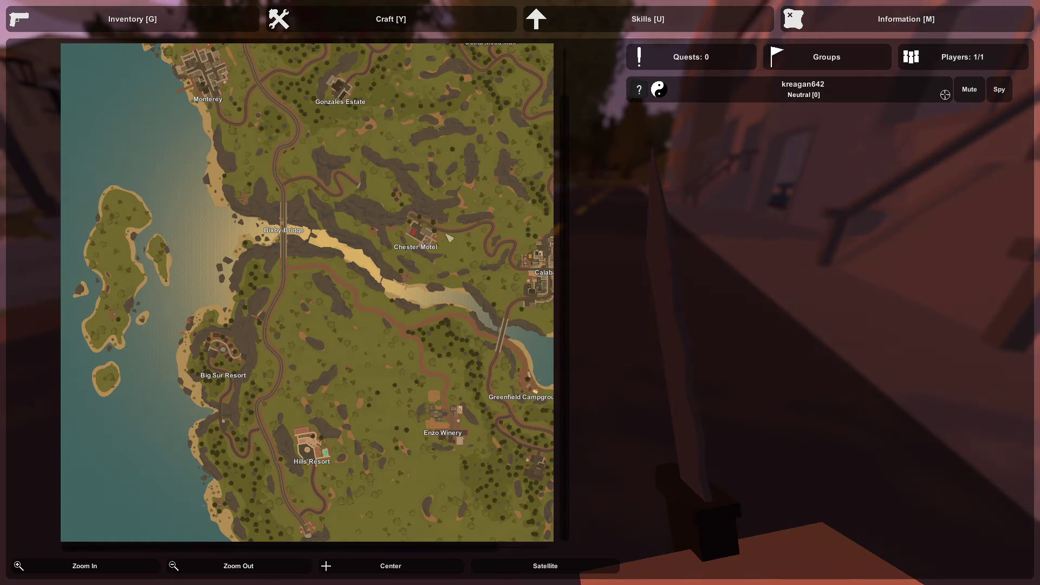
# Step: Walk to the Blue Roadster in the garage, check the map, then get into the car
pyautogui.press('m')
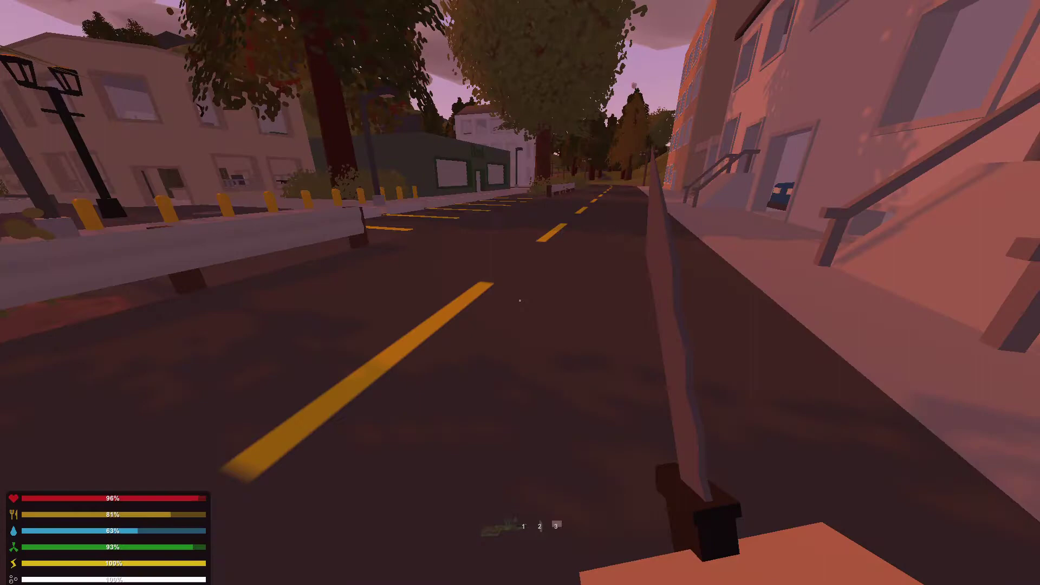
pyautogui.press('w')
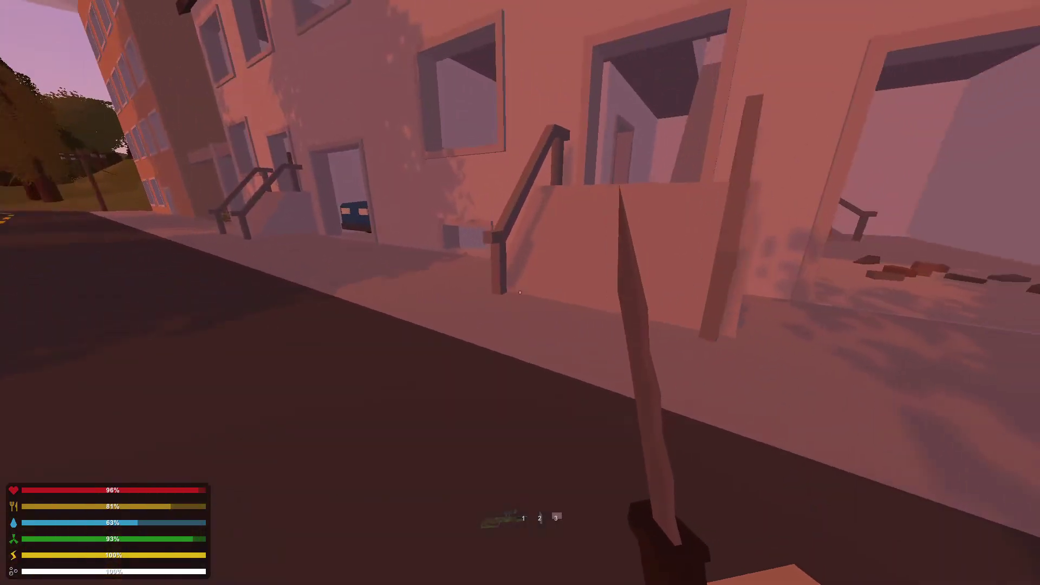
pyautogui.press('w')
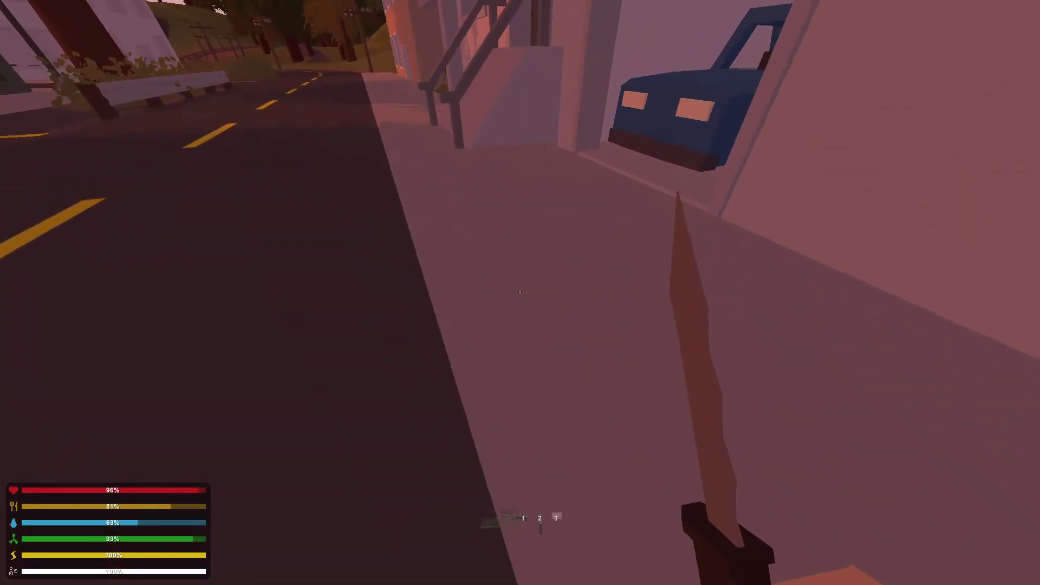
pyautogui.press('w')
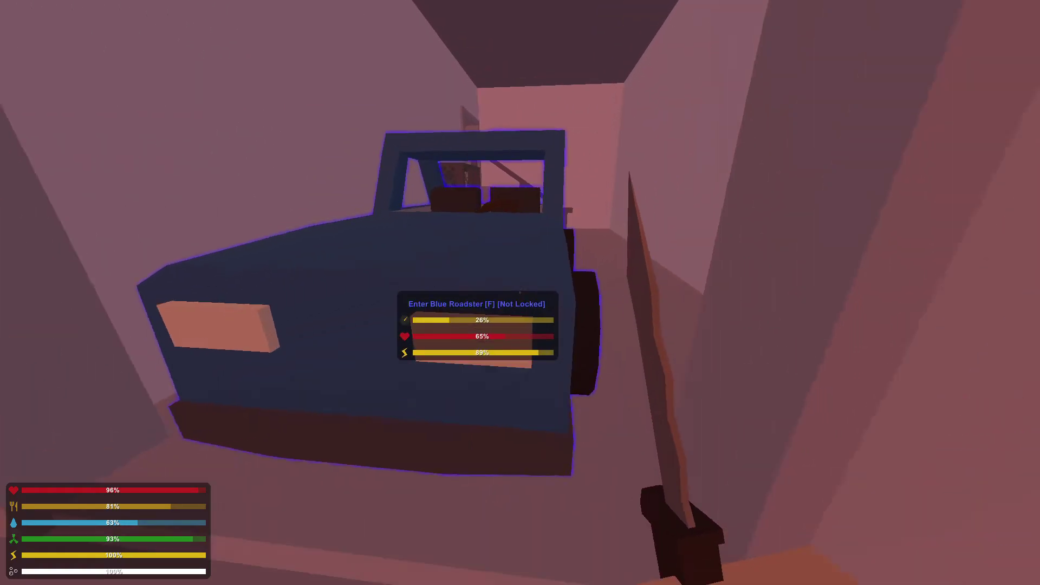
pyautogui.press('w')
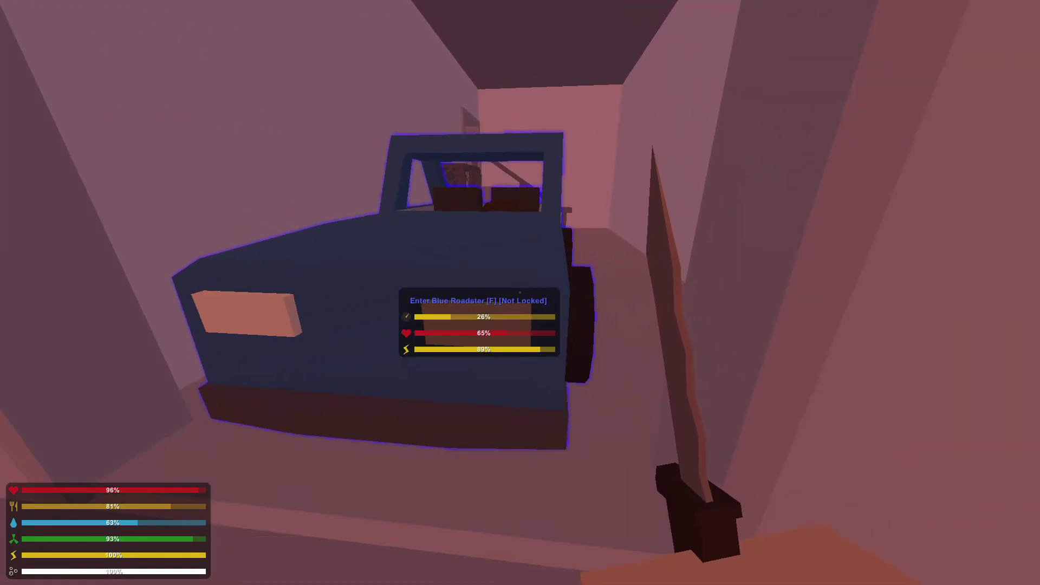
pyautogui.press('m')
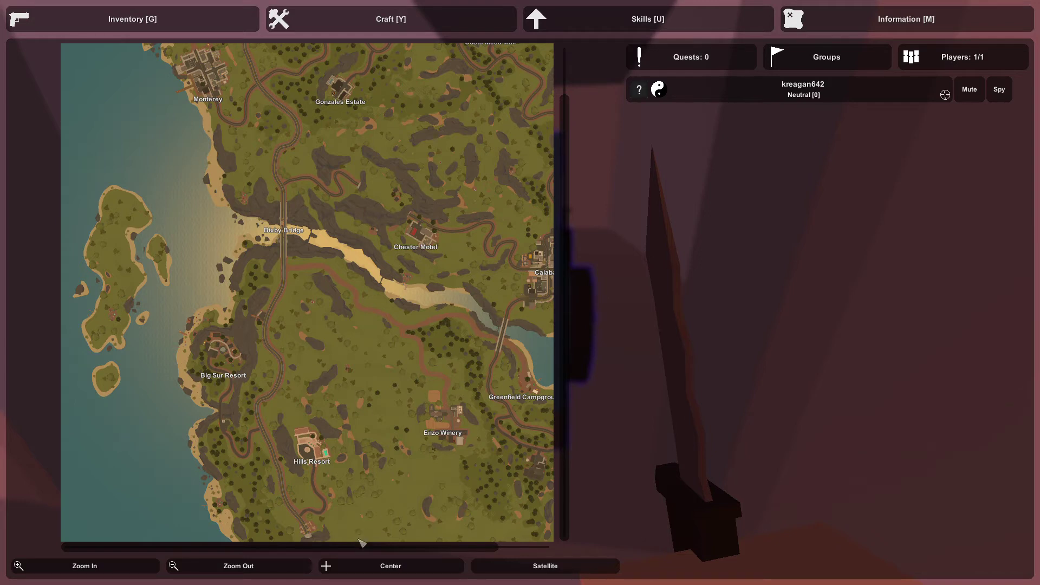
pyautogui.moveTo(362, 551); pyautogui.dragTo(423, 550)
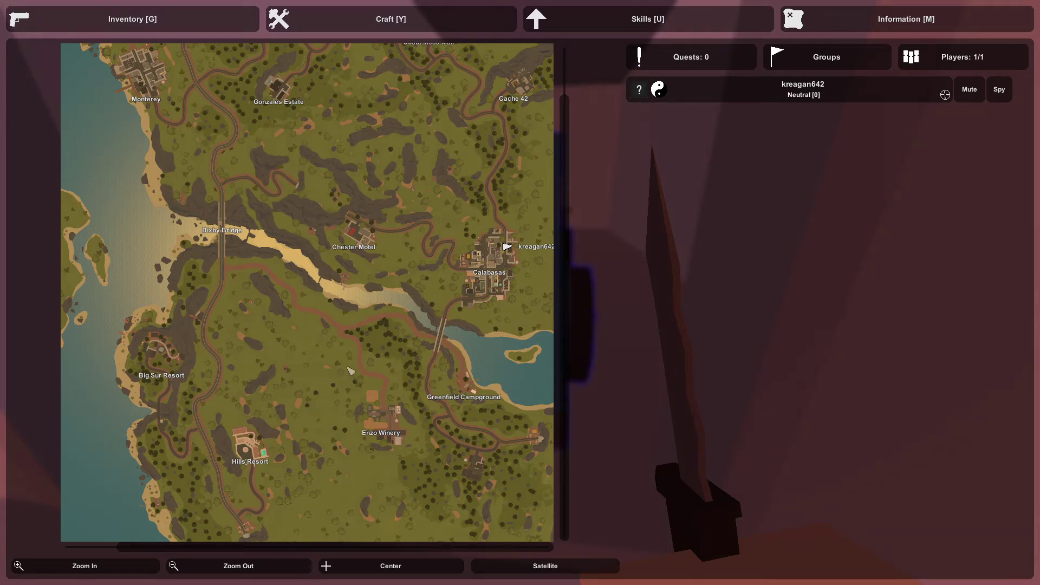
pyautogui.press('Escape')
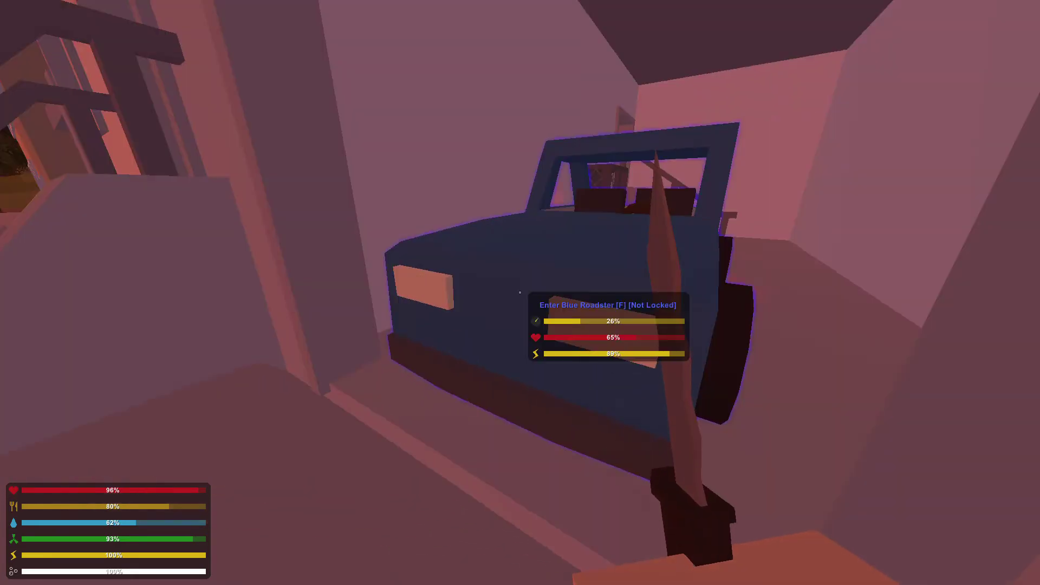
pyautogui.press('f')
# Step: Drive the Blue Roadster out of the garage past the Bank into the parking lot
pyautogui.press('h')
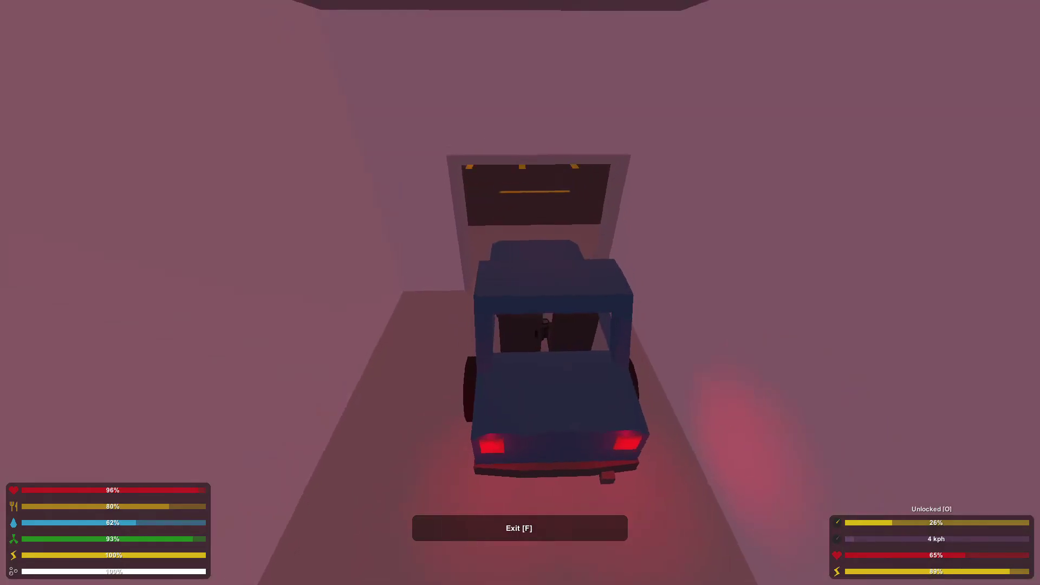
pyautogui.press('w')
pyautogui.press('w')
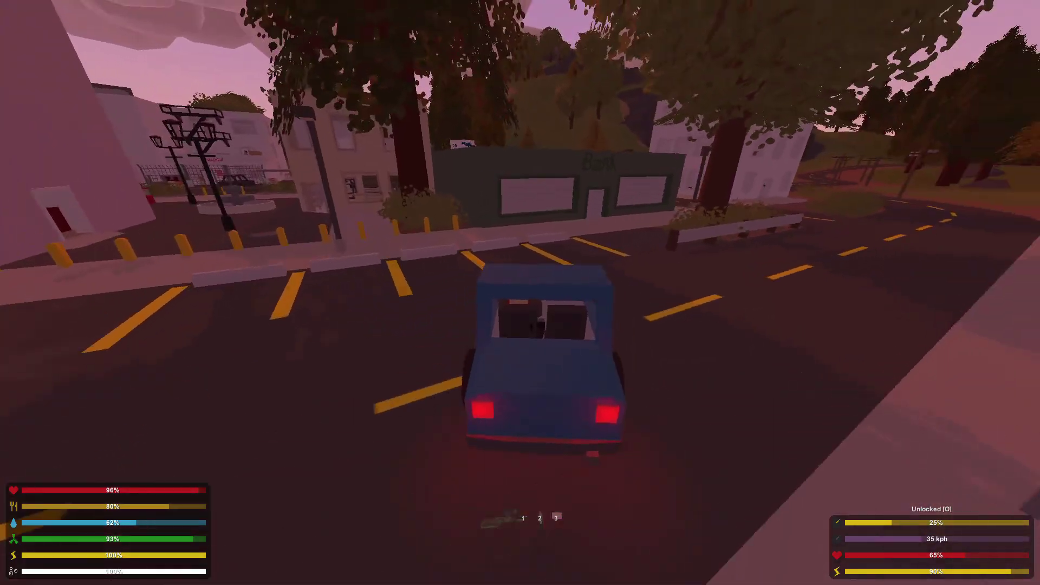
pyautogui.press('w')
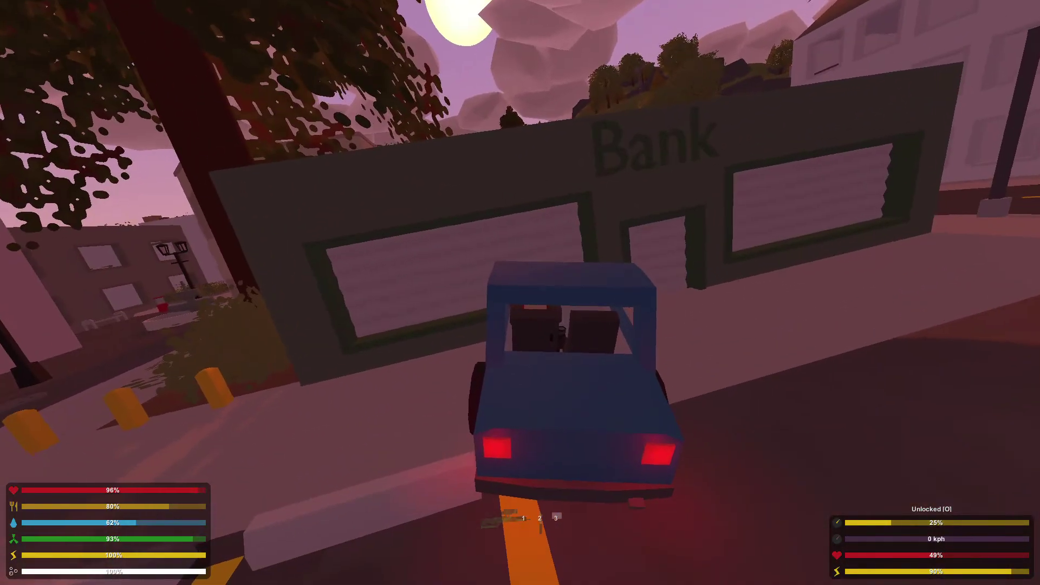
pyautogui.press('a')
pyautogui.press('w')
pyautogui.press('d')
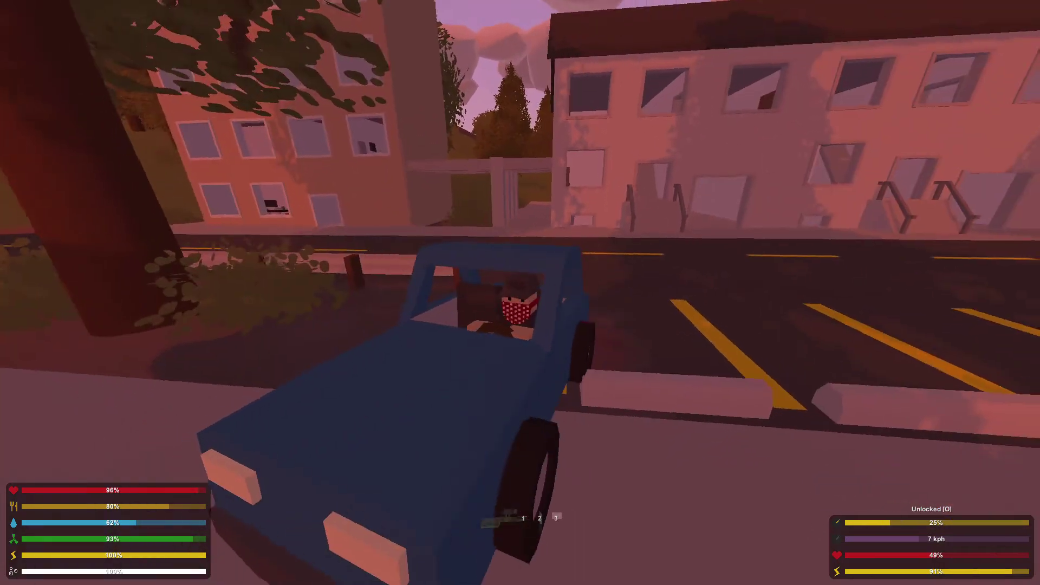
# Step: Steer back onto the road, crash onto the sidewalk by the stairs, and get out
pyautogui.press('w')
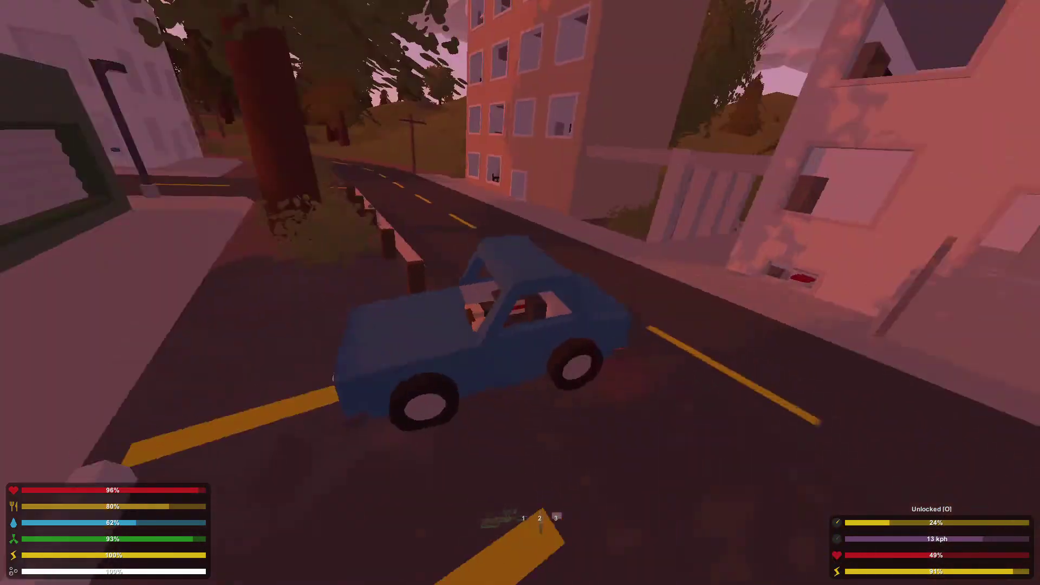
pyautogui.press('w')
pyautogui.press('d')
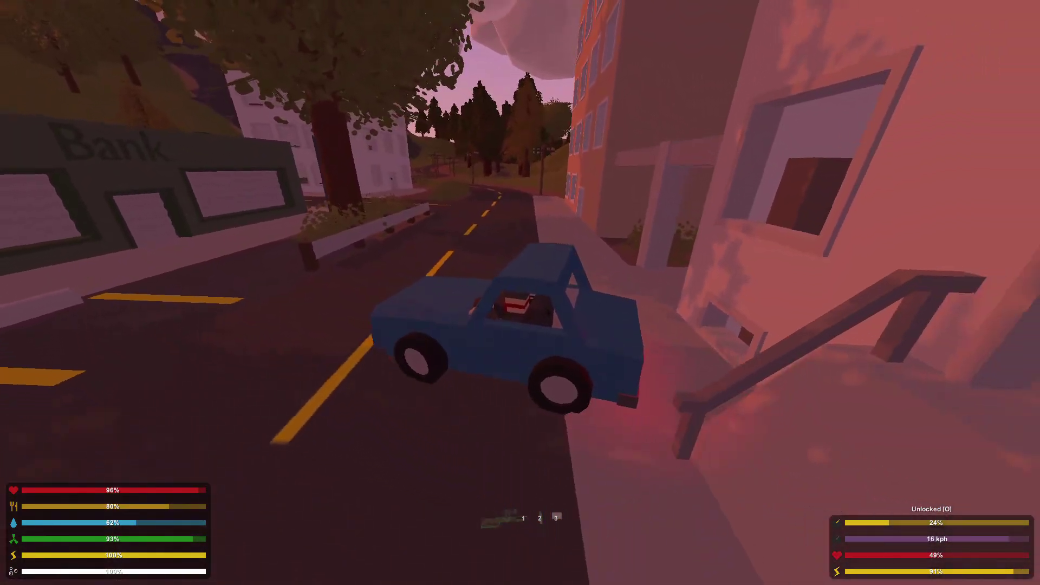
pyautogui.press('w')
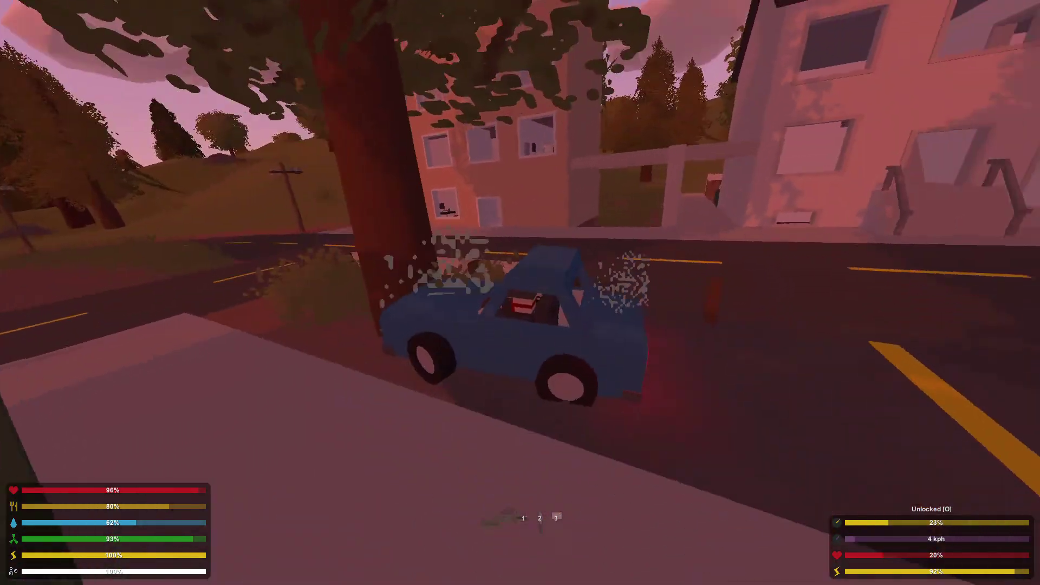
pyautogui.moveTo(520, 293); pyautogui.dragTo(731, 293)
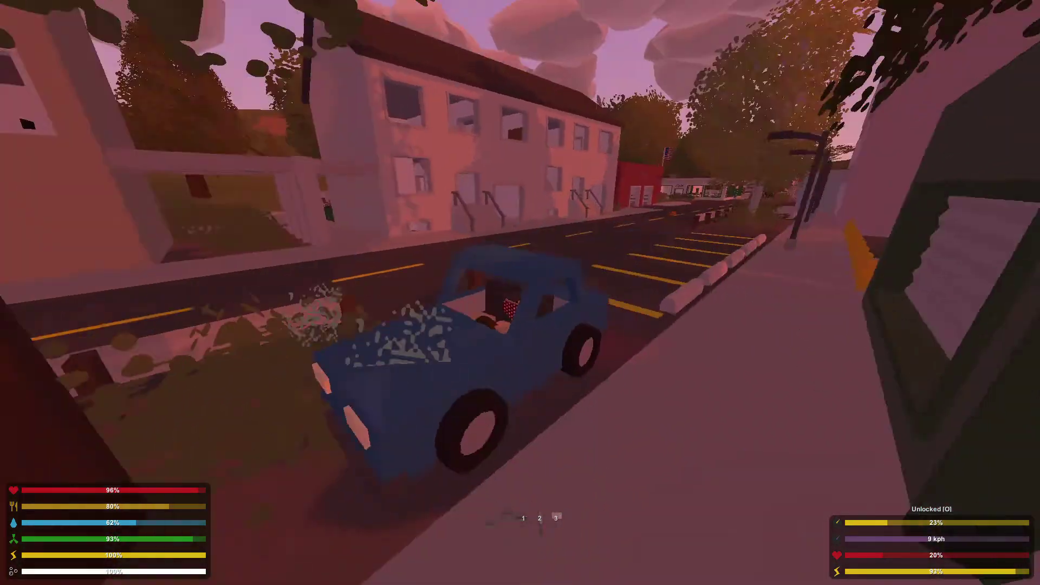
pyautogui.press('f')
pyautogui.press('w')
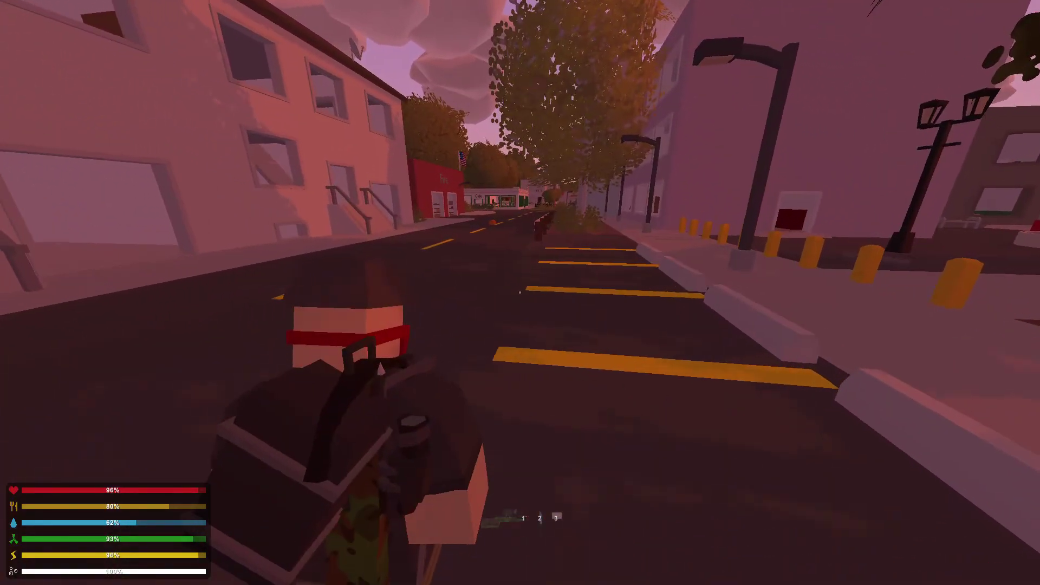
# Step: Ready the crossbow and shoot an arrow into the wrecked roadster
pyautogui.press('1')
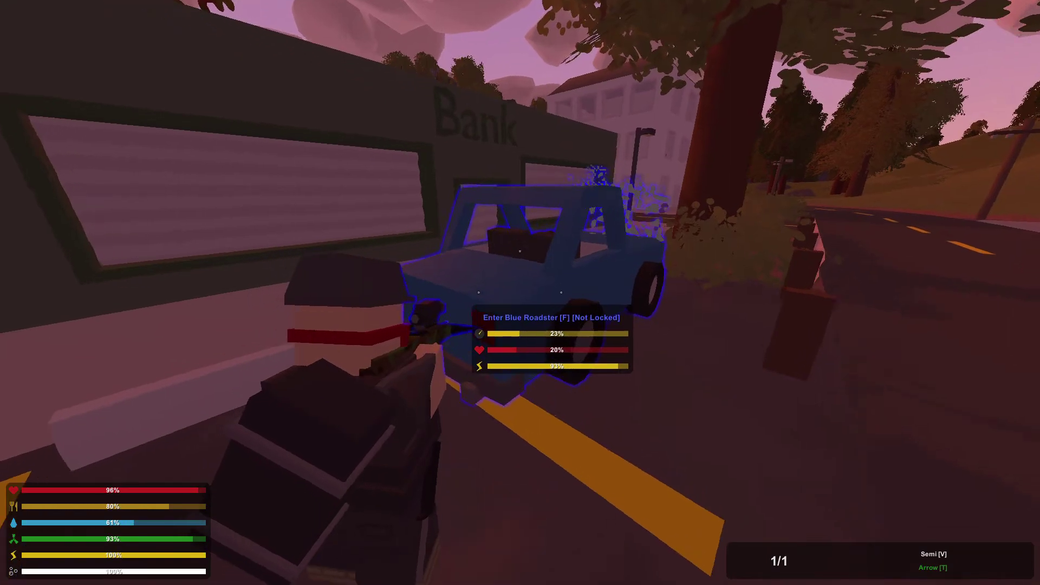
pyautogui.press('w')
pyautogui.click(520, 293)
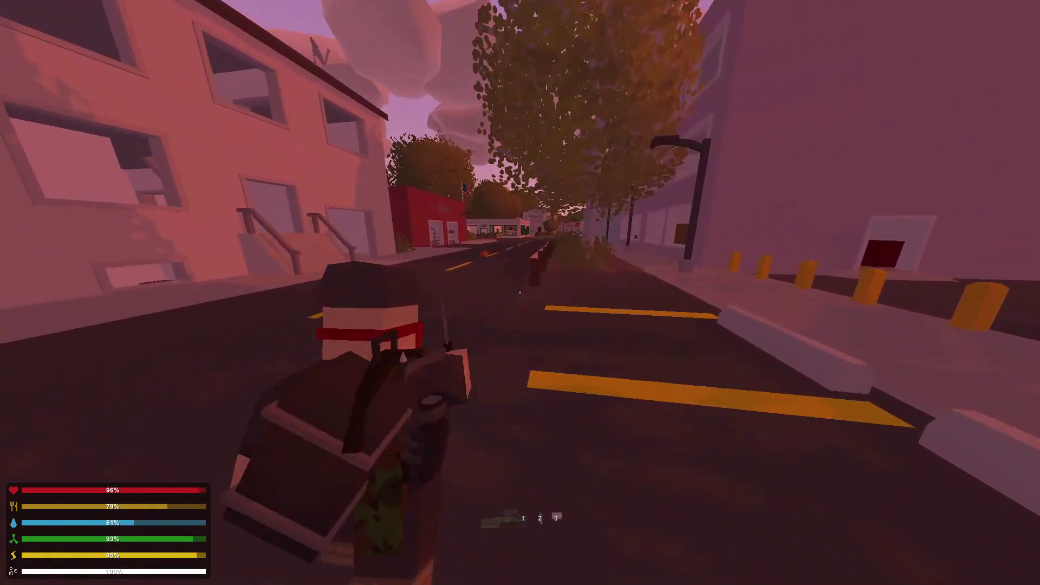
# Step: Walk down the street in first-person view, briefly aiming through the crossbow scope
pyautogui.press('2')
pyautogui.press('w')
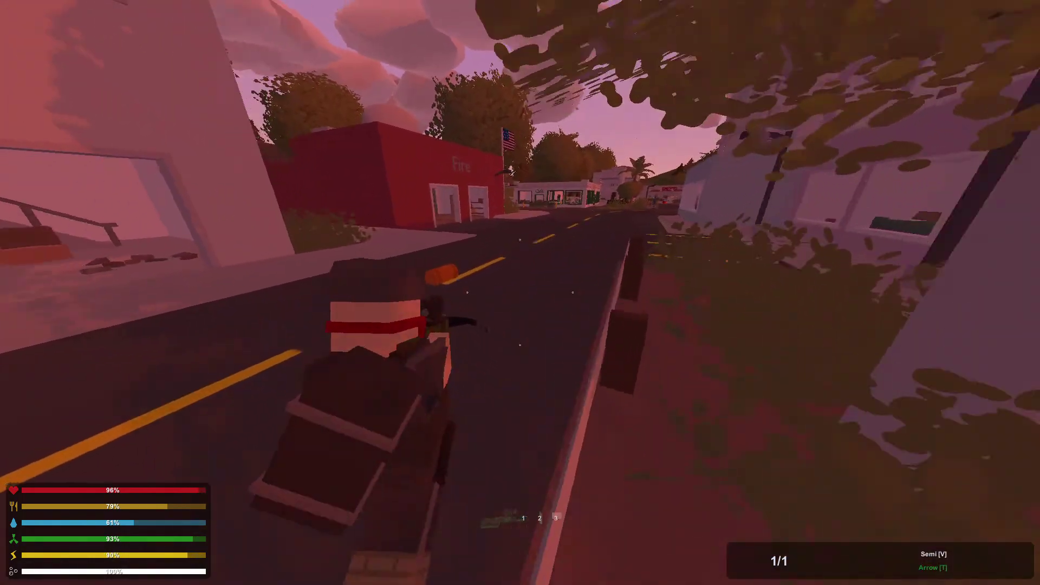
pyautogui.press('w')
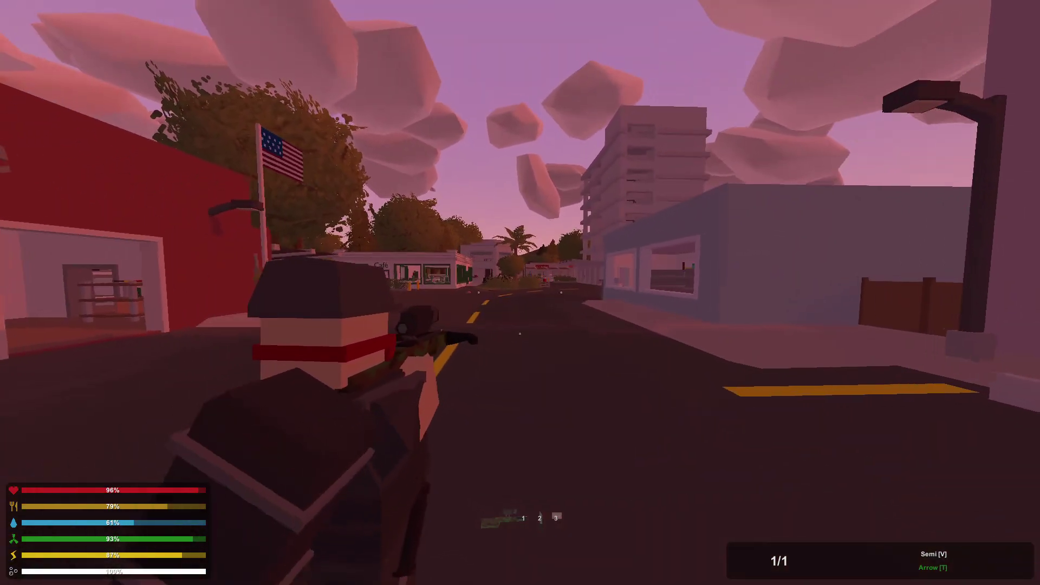
pyautogui.press('h')
pyautogui.rightClick(520, 293)
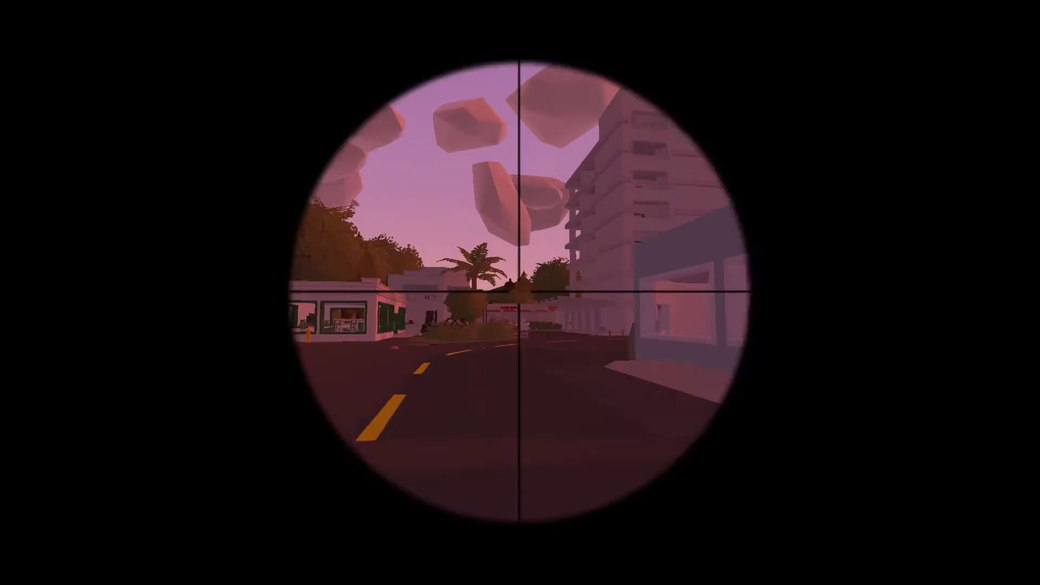
pyautogui.rightClick(520, 293)
pyautogui.press('w')
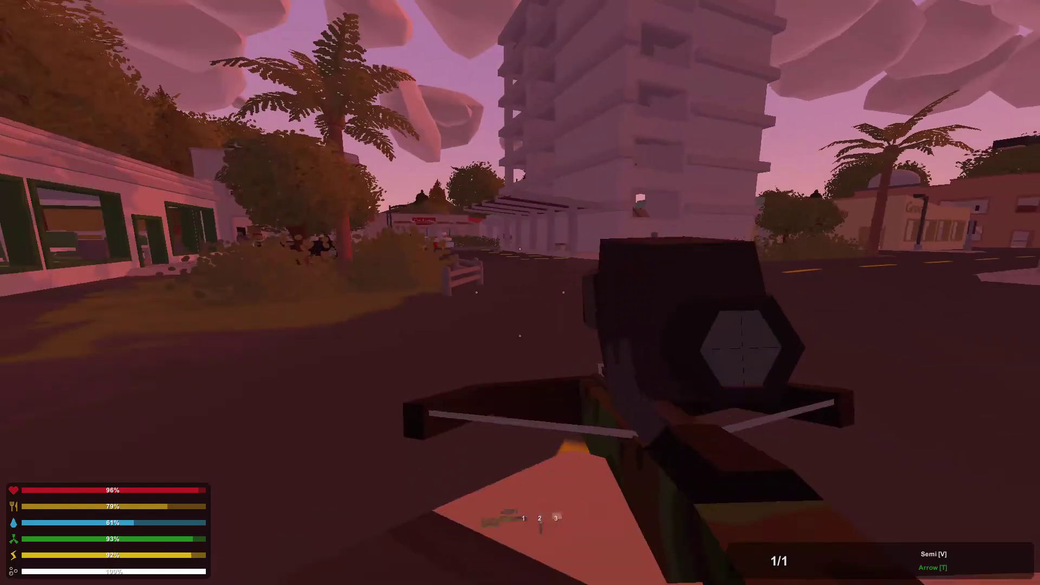
# Step: Equip the Black Smoke grenade from the inventory and throw it toward the street
pyautogui.press('w')
pyautogui.press('w')
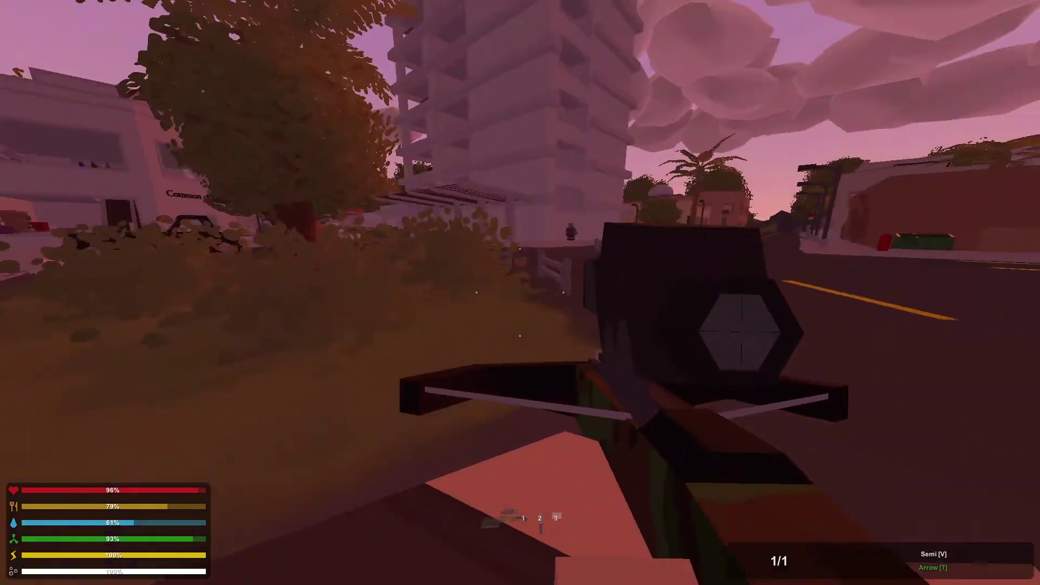
pyautogui.press('g')
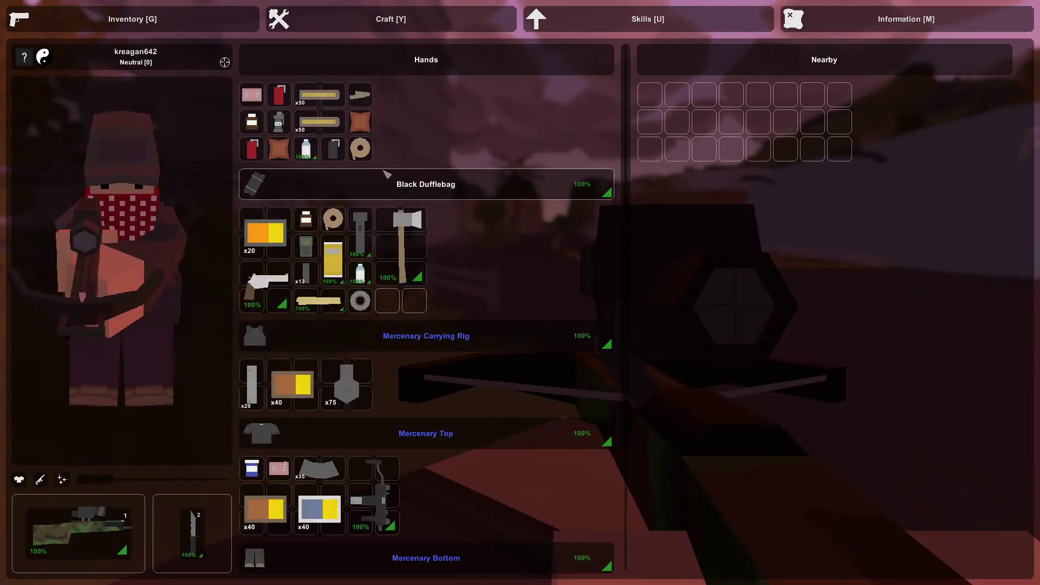
pyautogui.press('g')
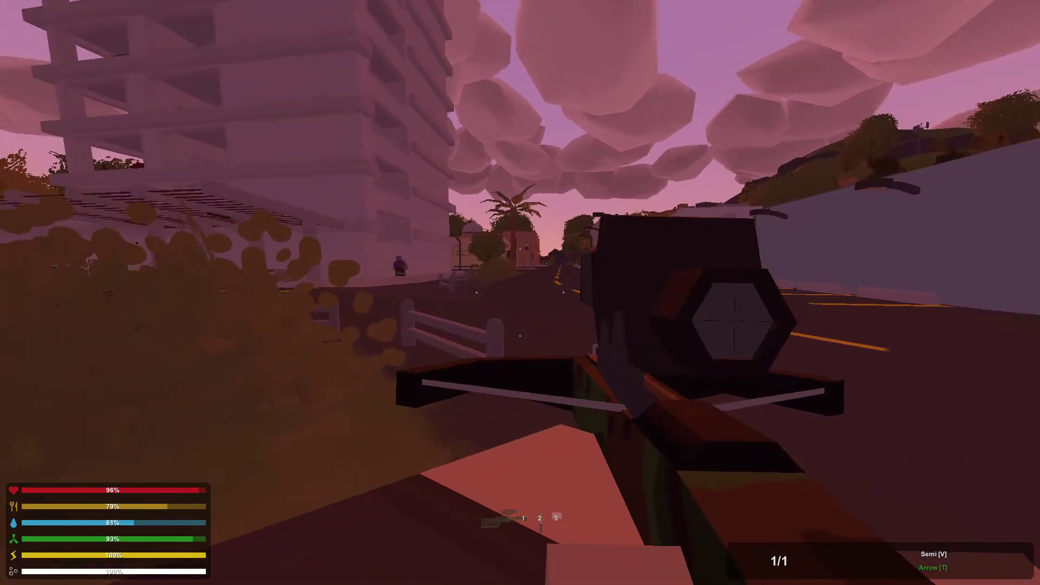
pyautogui.press('g')
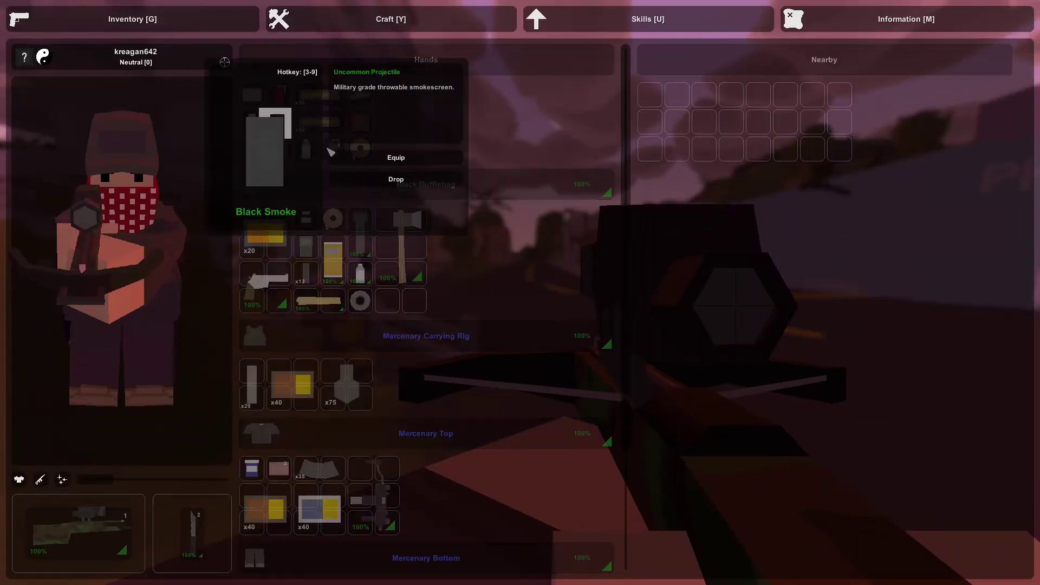
pyautogui.click(396, 159)
pyautogui.click(520, 293)
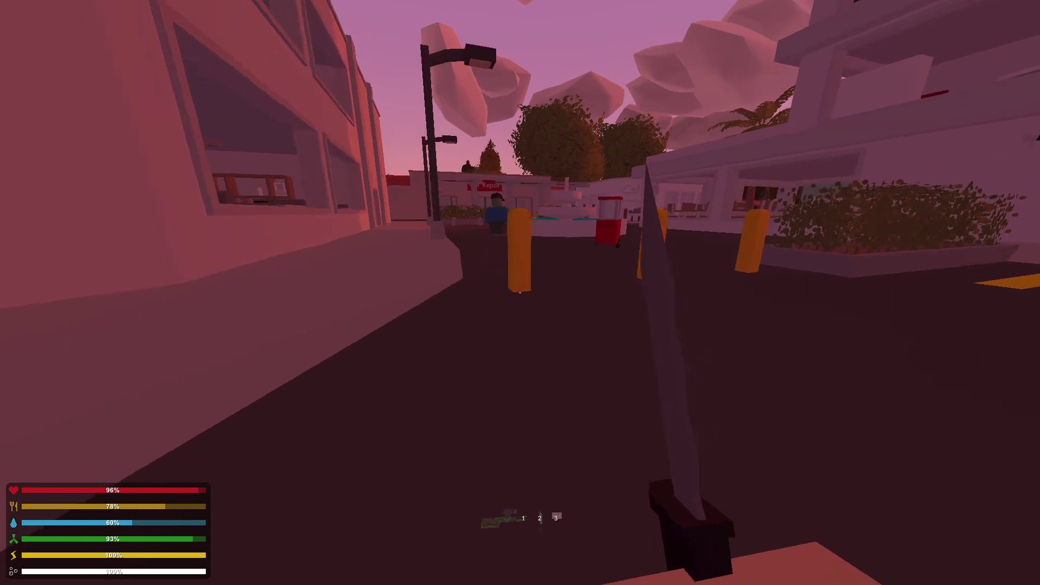
# Step: Walk up to the zombie by the red cart and kill it with the knife
pyautogui.press('w')
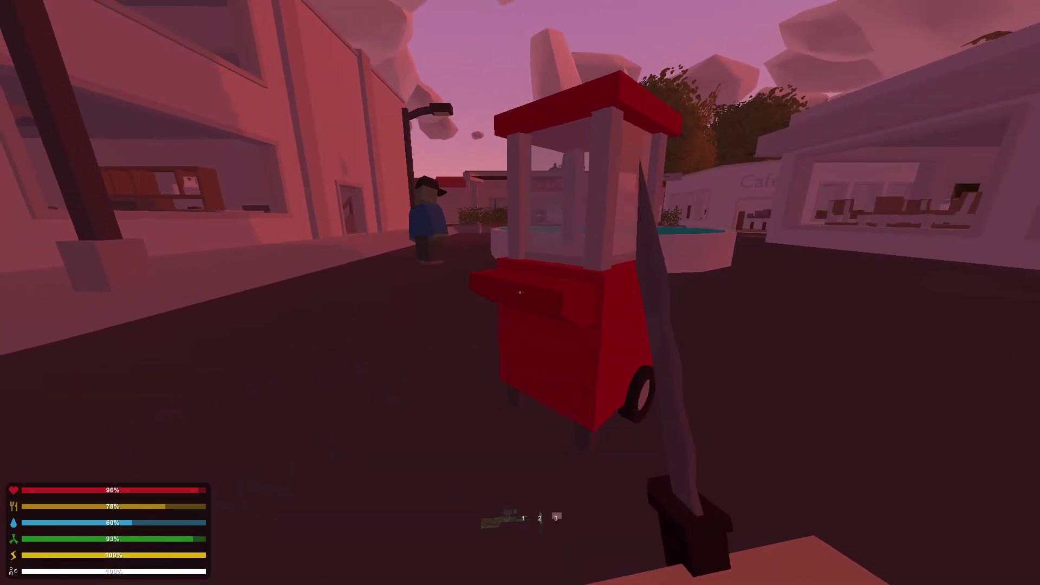
pyautogui.press('w')
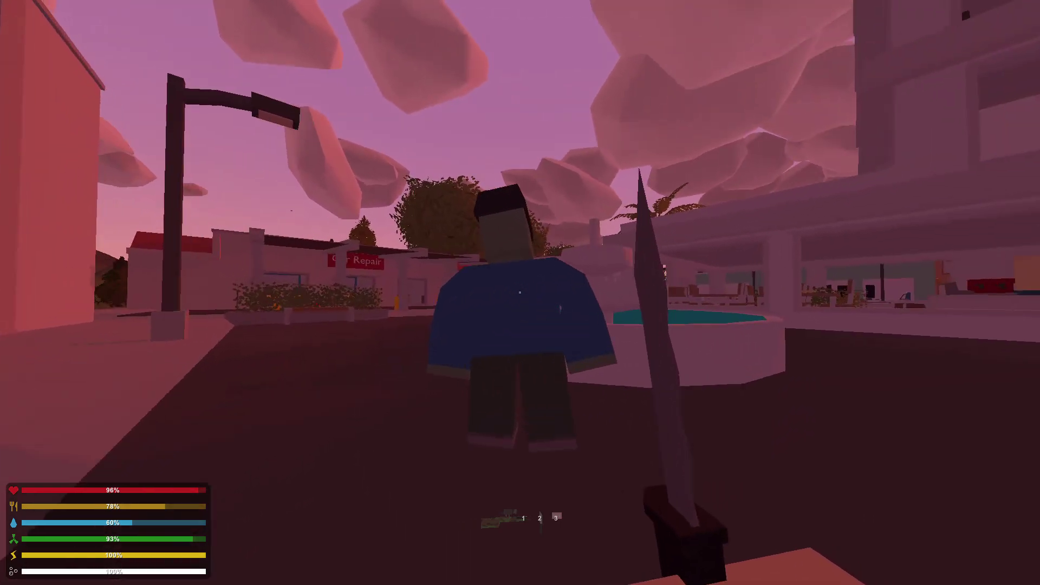
pyautogui.click(520, 293)
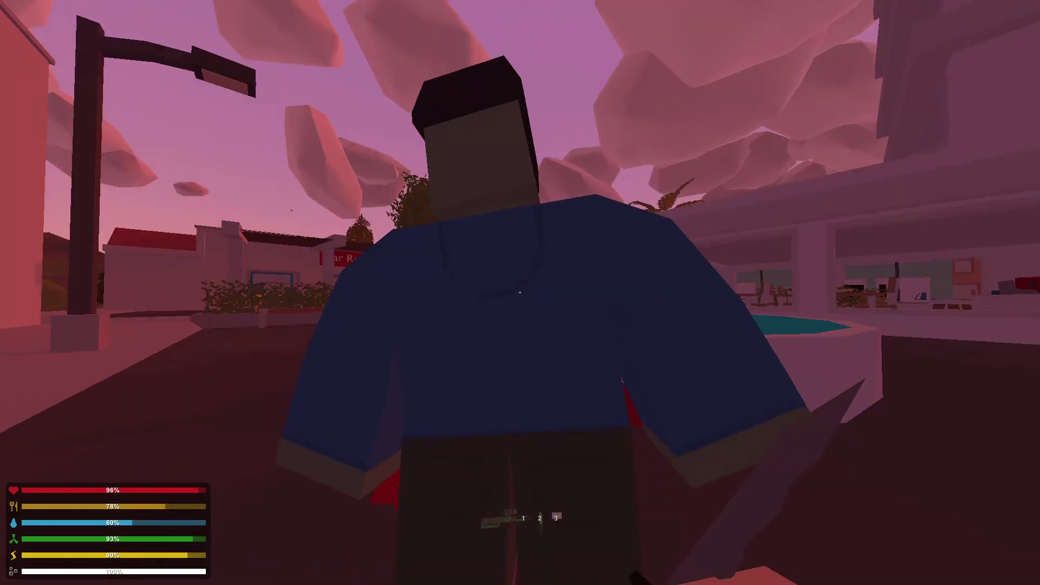
pyautogui.click(521, 293)
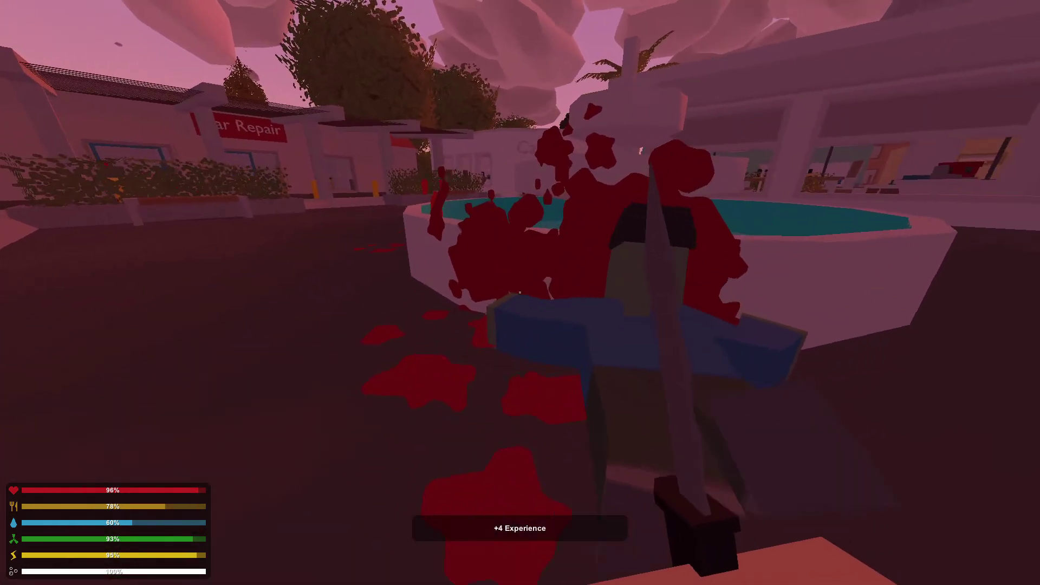
# Step: Walk past the fountain and Car Repair to the Cafe with the scoped crossbow ready
pyautogui.press('w')
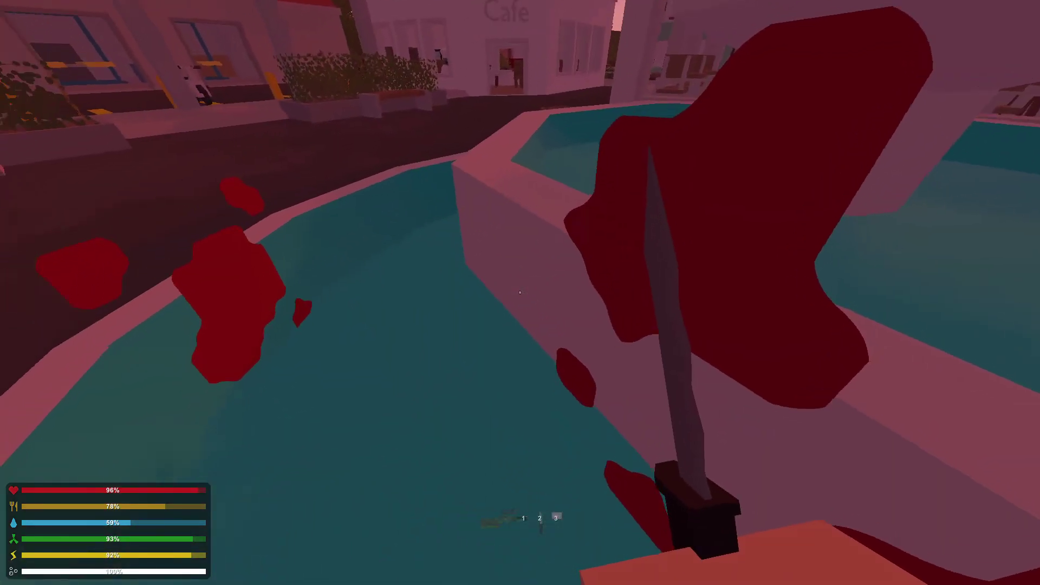
pyautogui.press('w')
pyautogui.press('w')
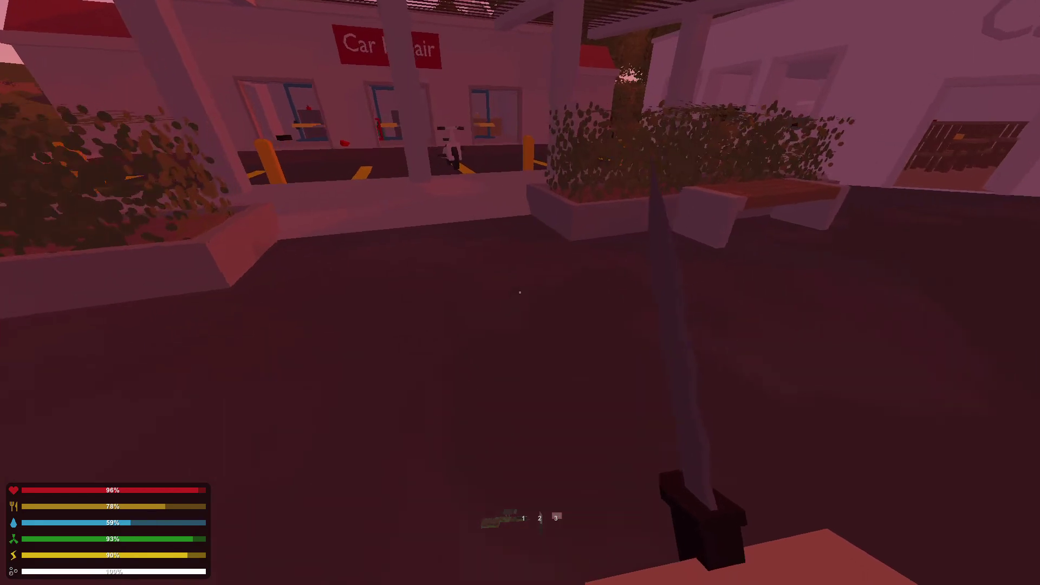
pyautogui.press('w')
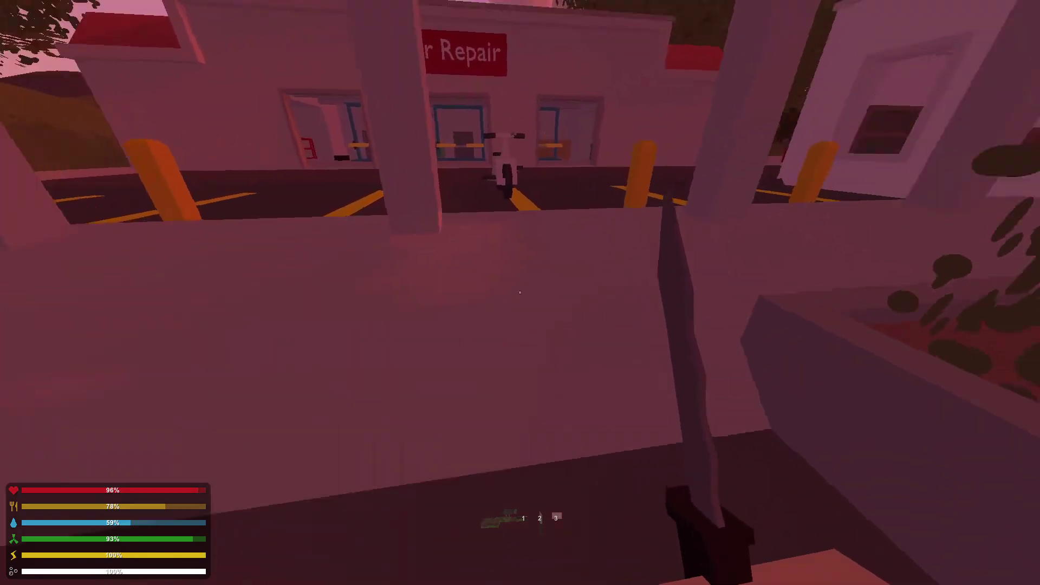
pyautogui.press('w')
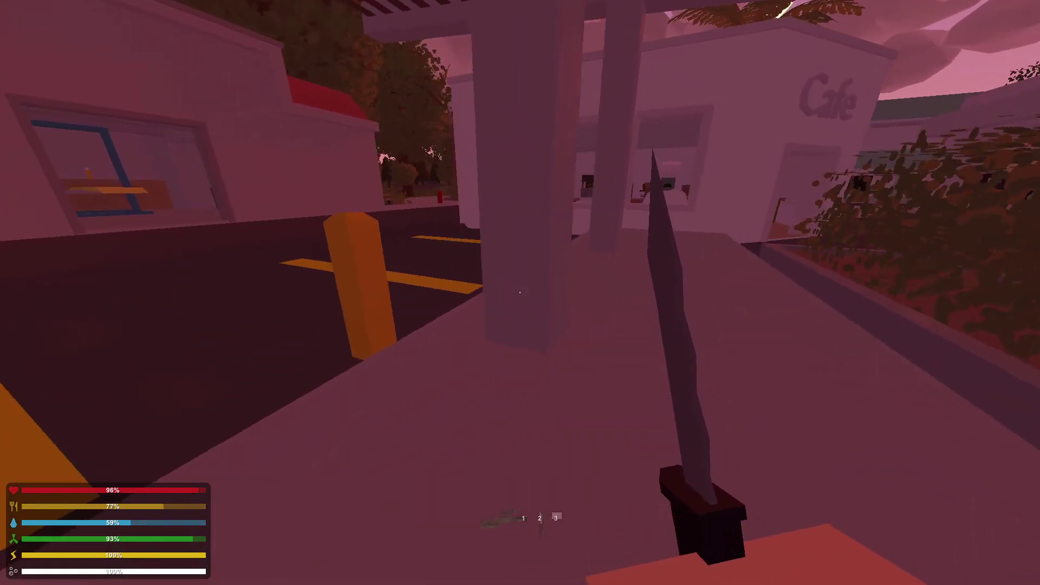
pyautogui.press('w')
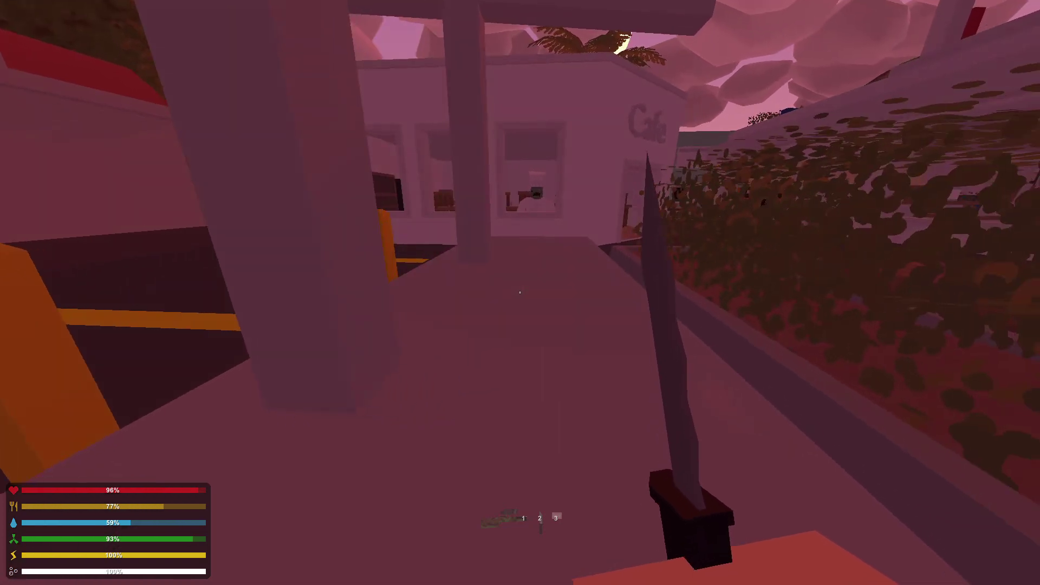
pyautogui.press('2')
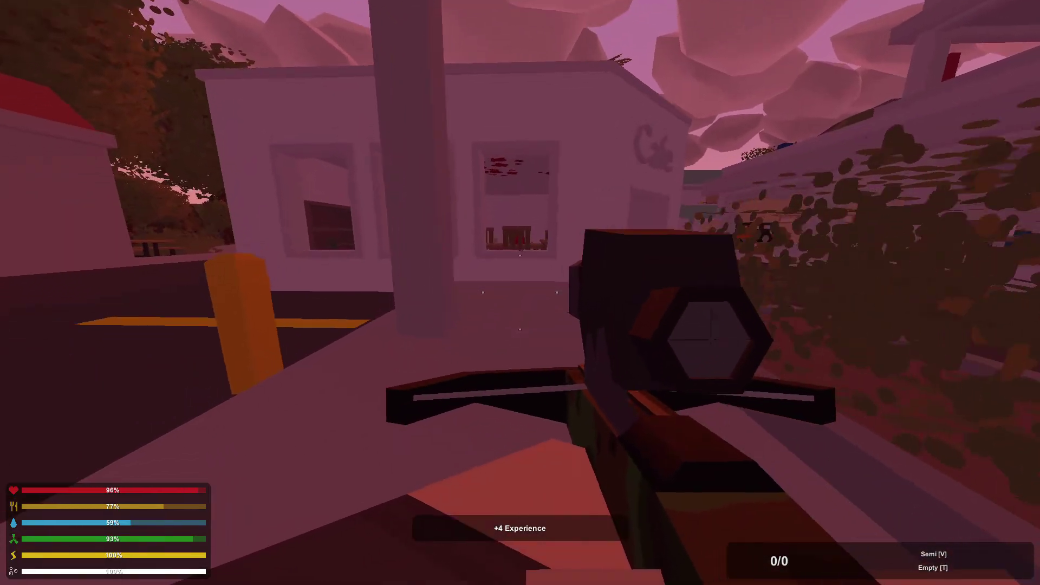
# Step: Switch to the knife and walk into the cafe dining room
pyautogui.press('3')
pyautogui.press('w')
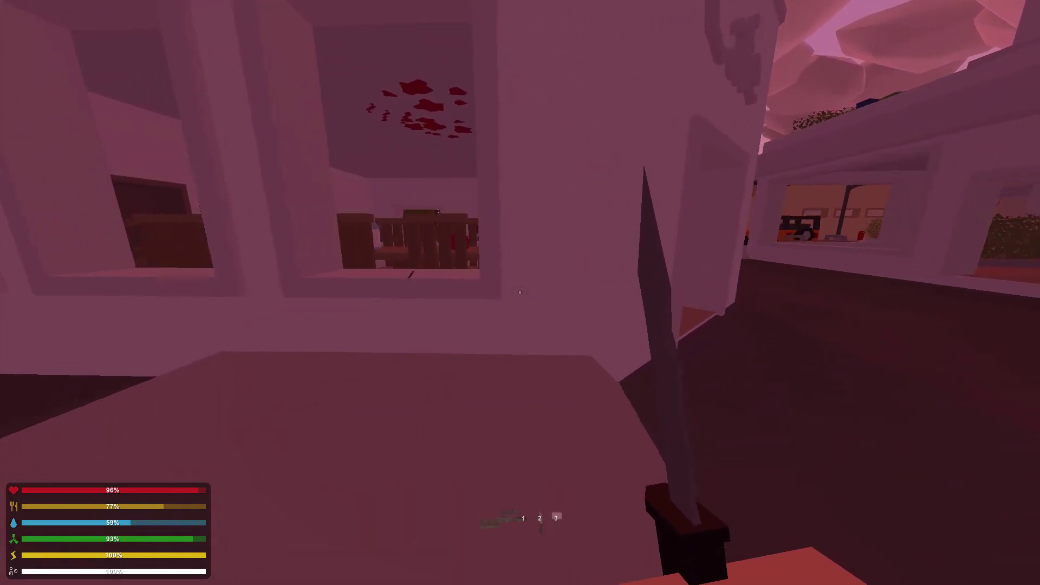
pyautogui.press('w')
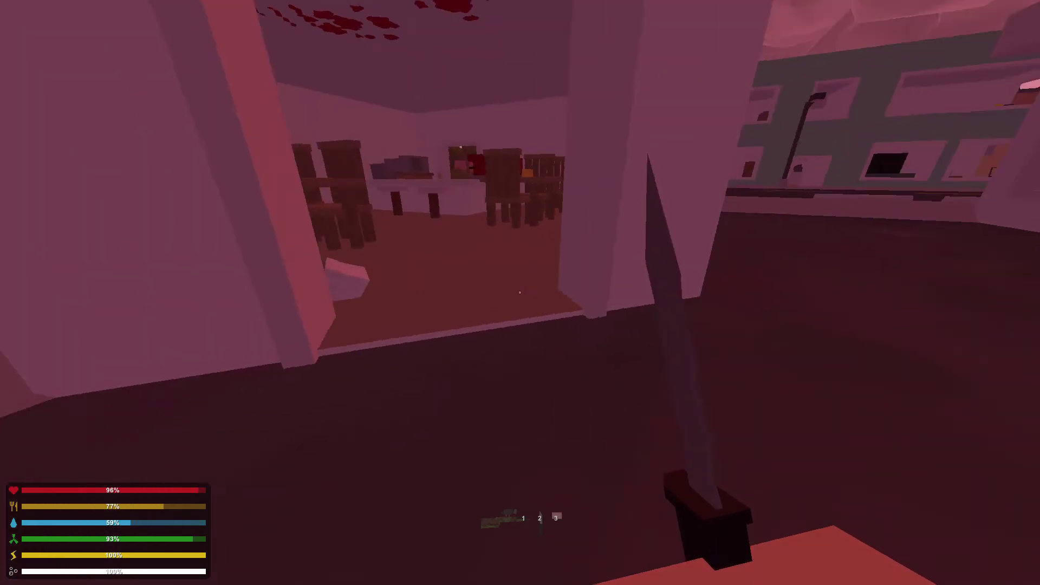
pyautogui.press('w')
pyautogui.press('w')
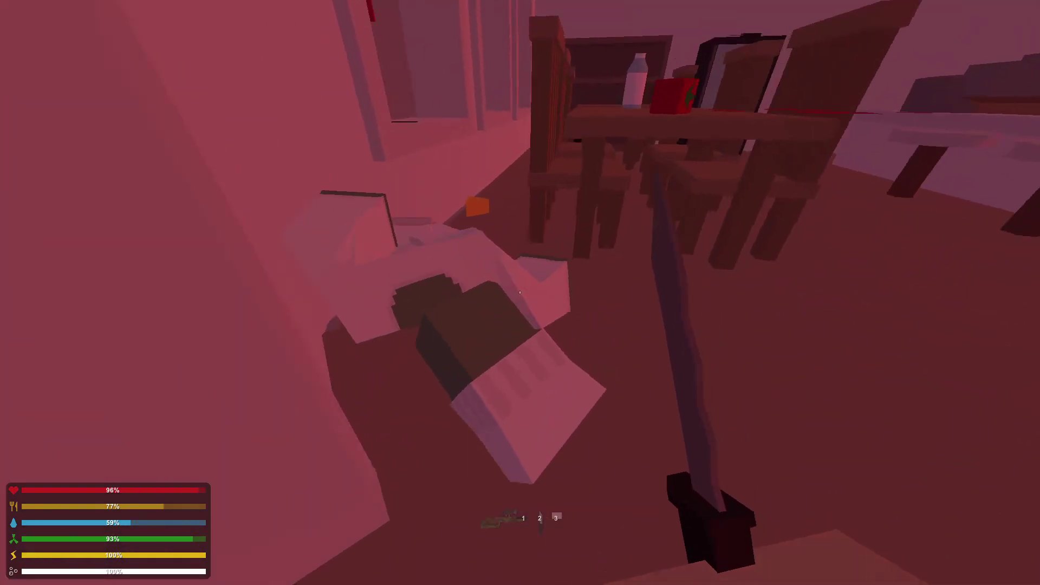
pyautogui.press('w')
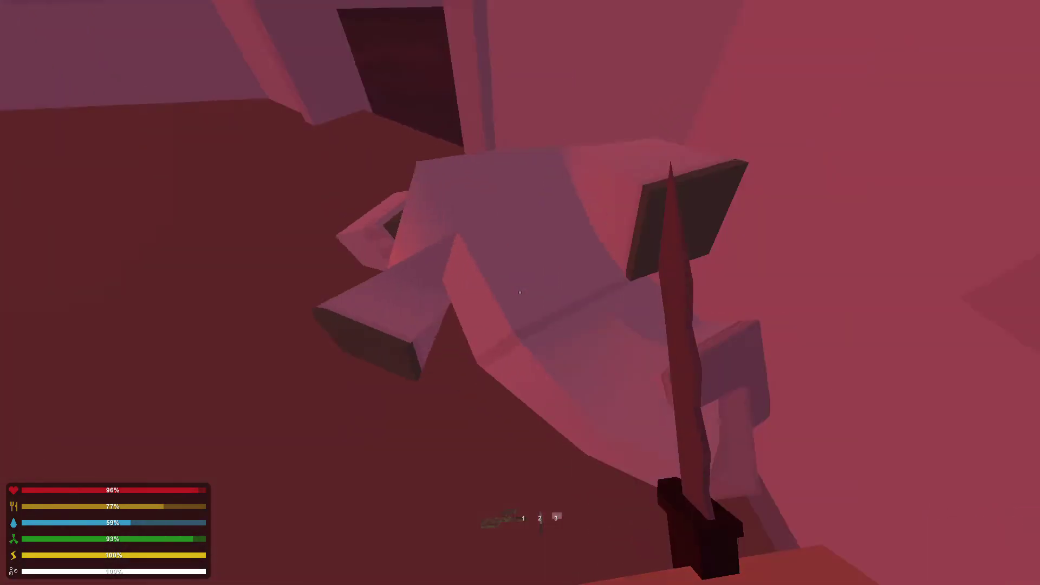
# Step: Try picking up the arrow, find the inventory full, and move to the window
pyautogui.press('f')
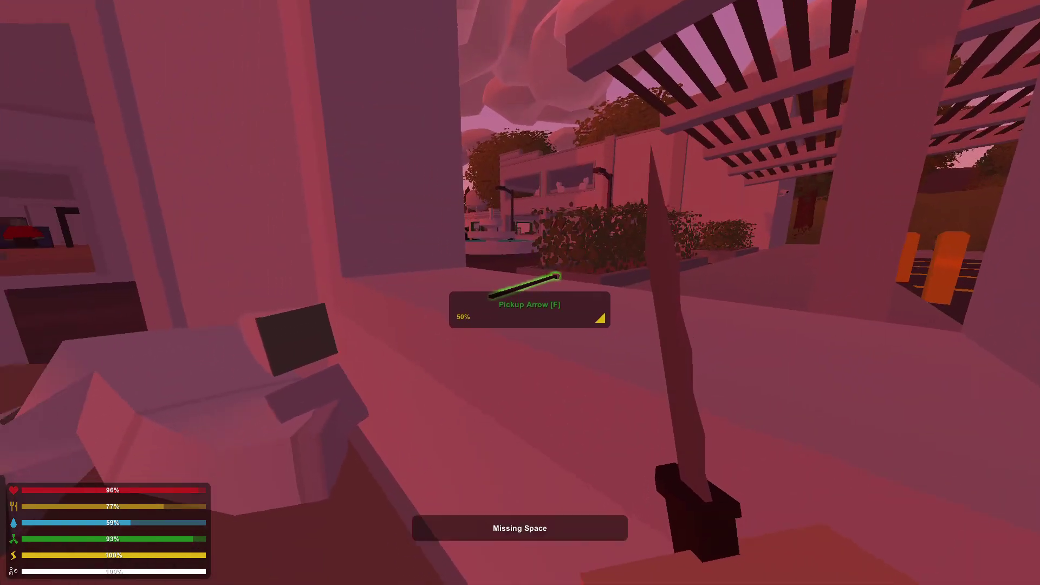
pyautogui.press('g')
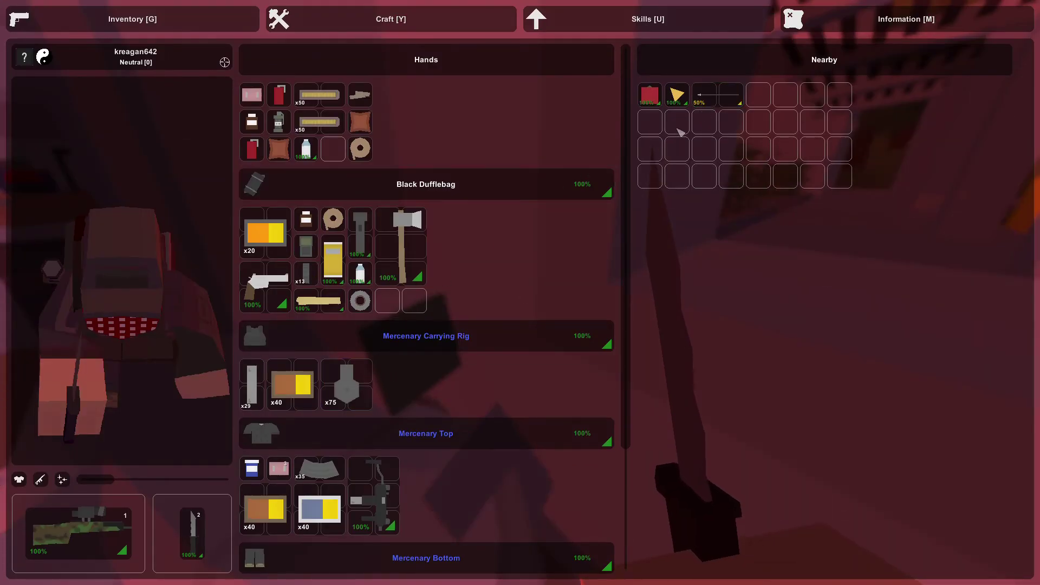
pyautogui.press('g')
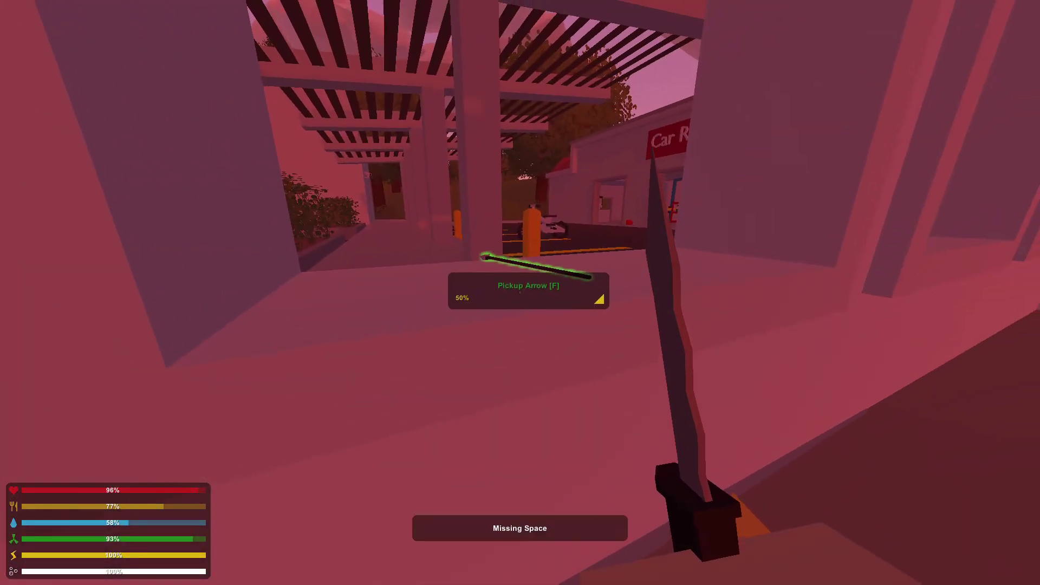
pyautogui.press('w')
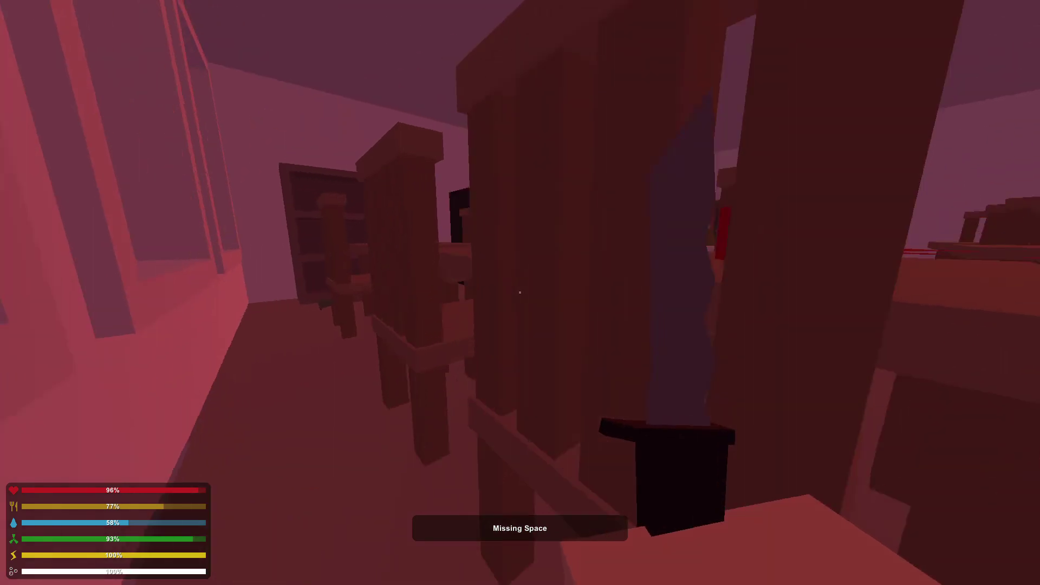
pyautogui.press('w')
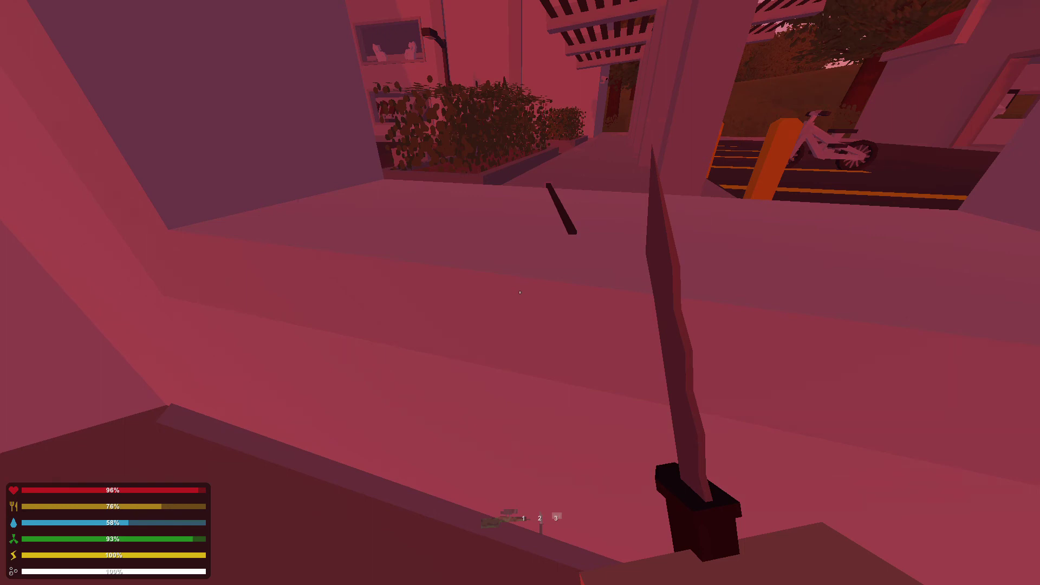
# Step: Retry picking up the arrow, then walk back outside past the bollard toward Car Repair
pyautogui.press('f')
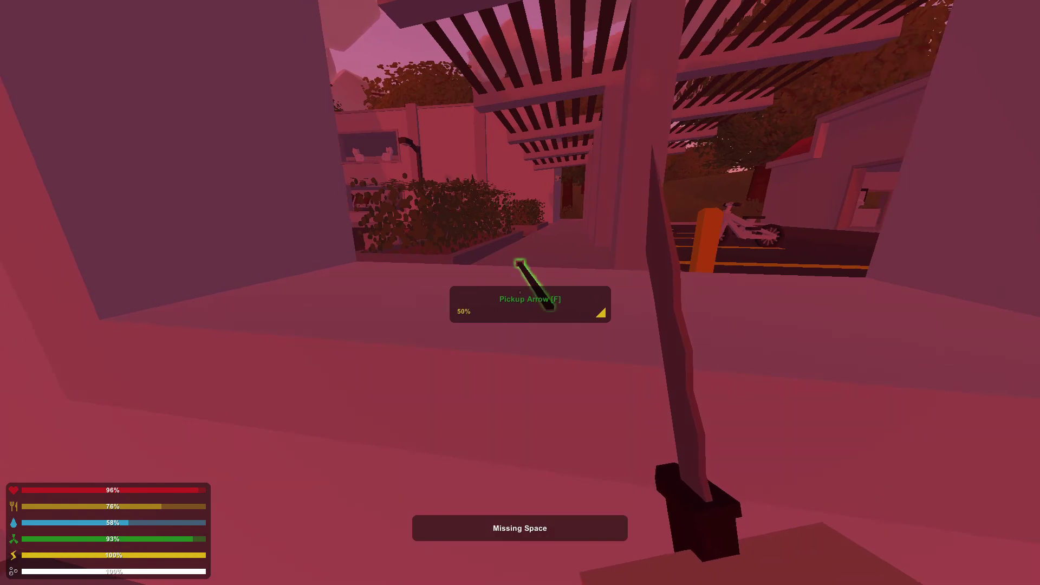
pyautogui.press('w')
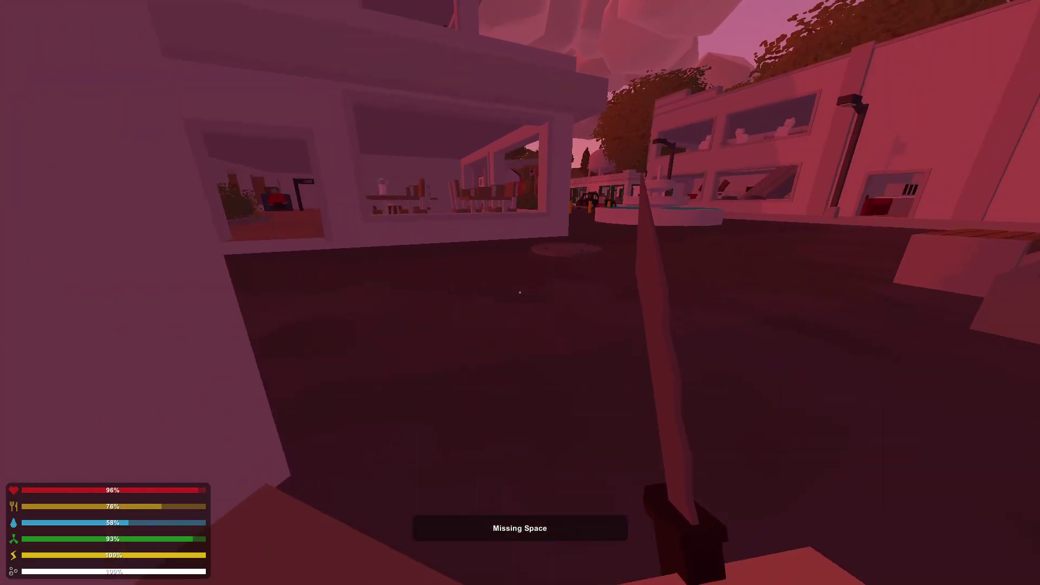
pyautogui.press('w')
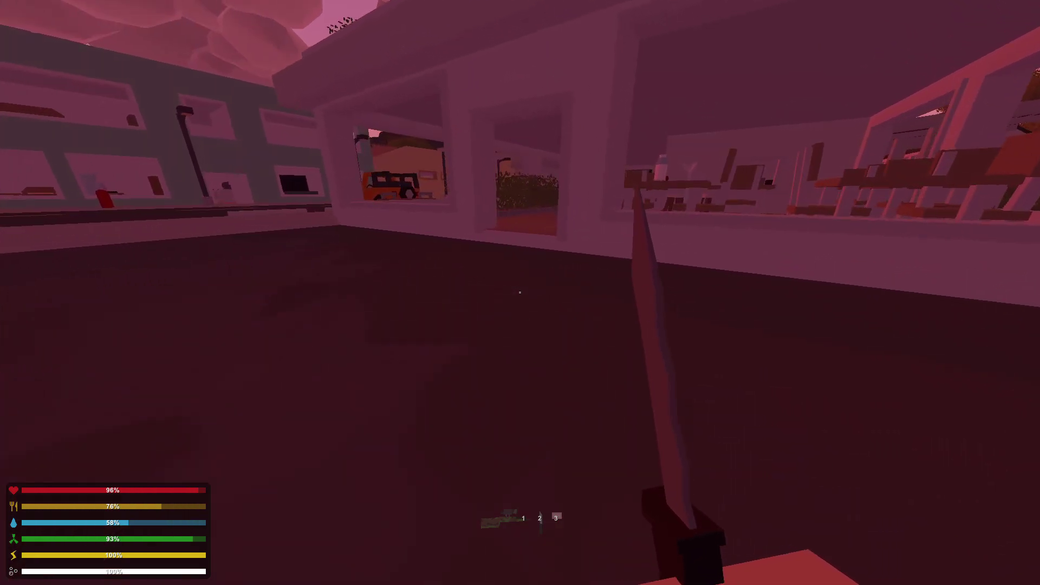
pyautogui.press('w')
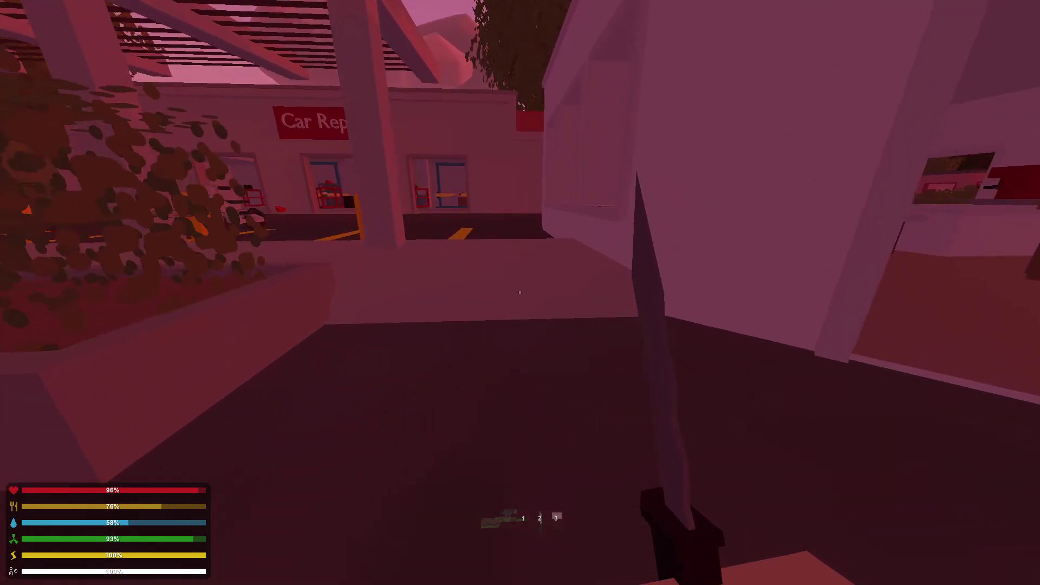
pyautogui.press('w')
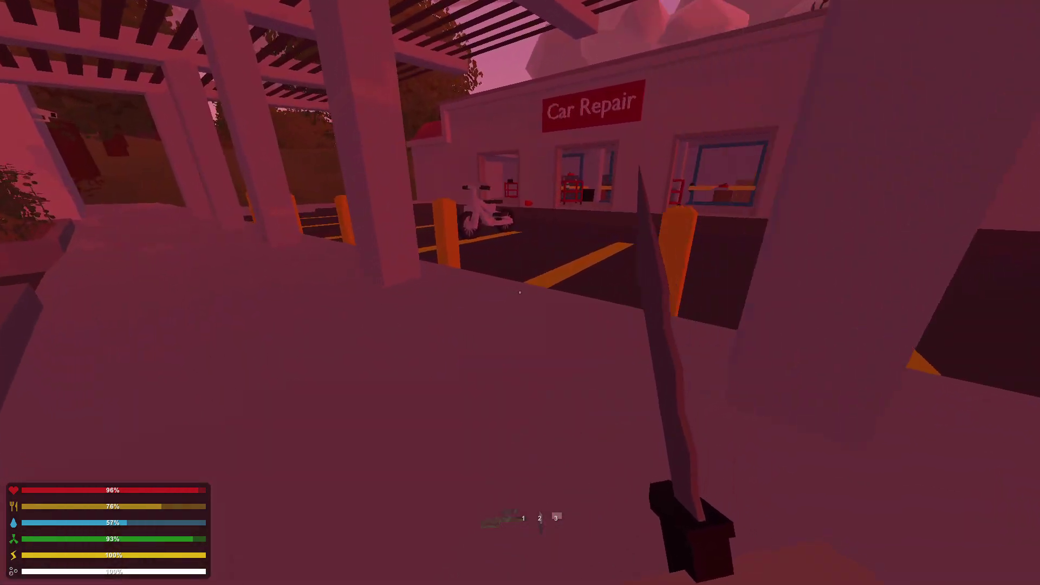
pyautogui.press('w')
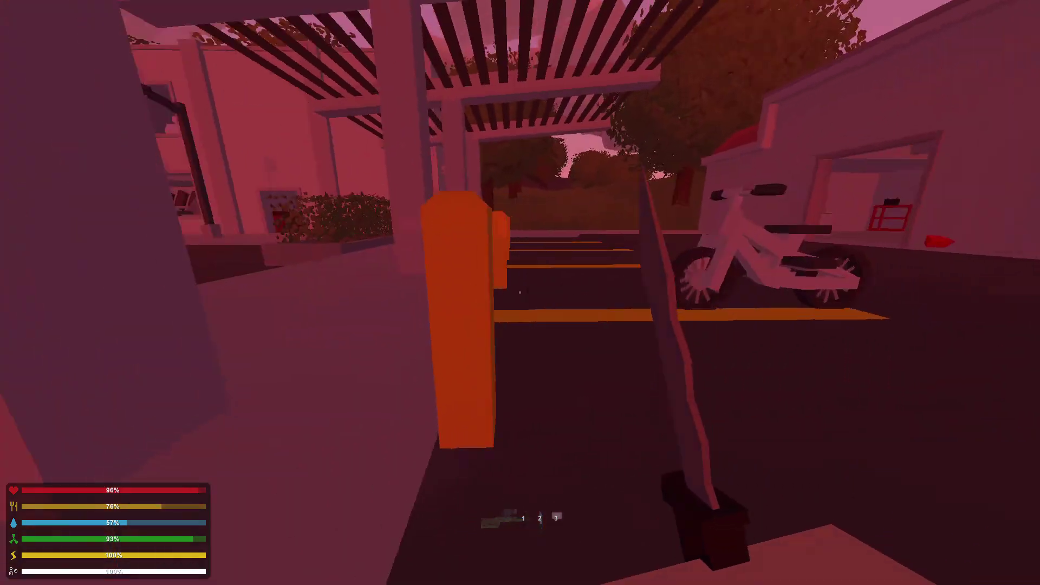
# Step: Walk around the wall and bushes, across the plaza past the fountain, to the street bollards
pyautogui.press('w')
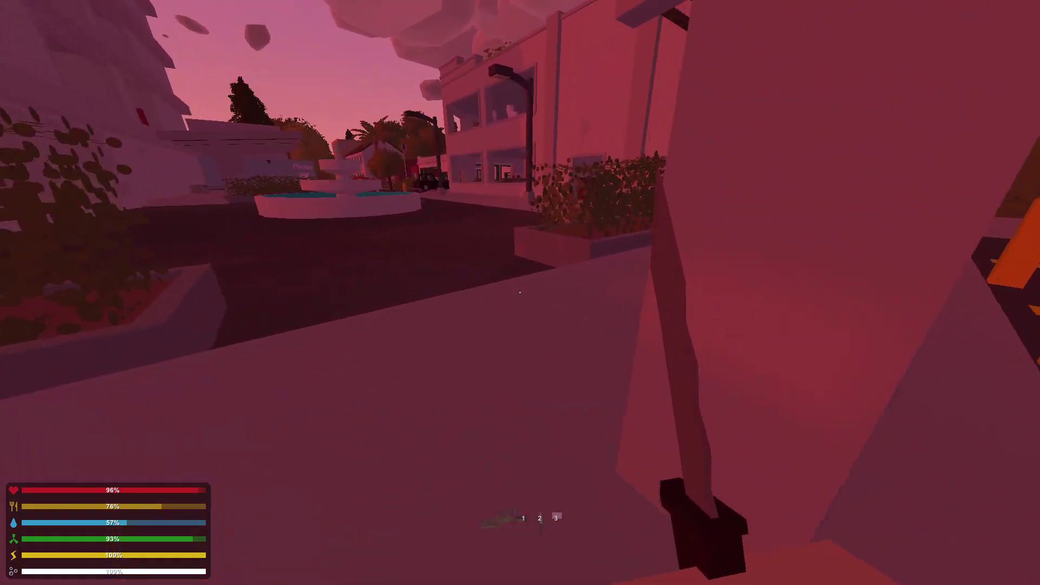
pyautogui.press('w')
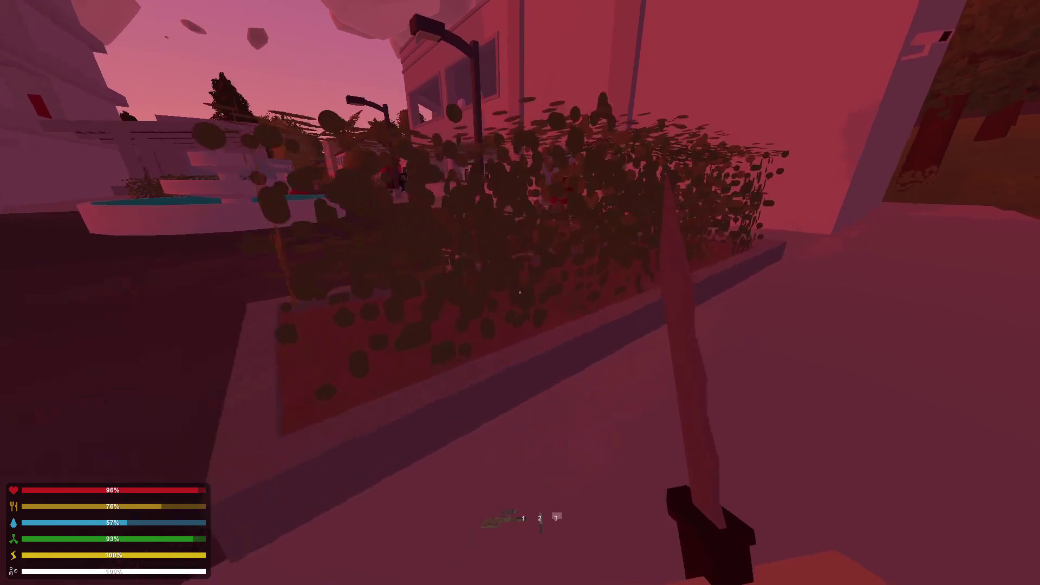
pyautogui.press('w')
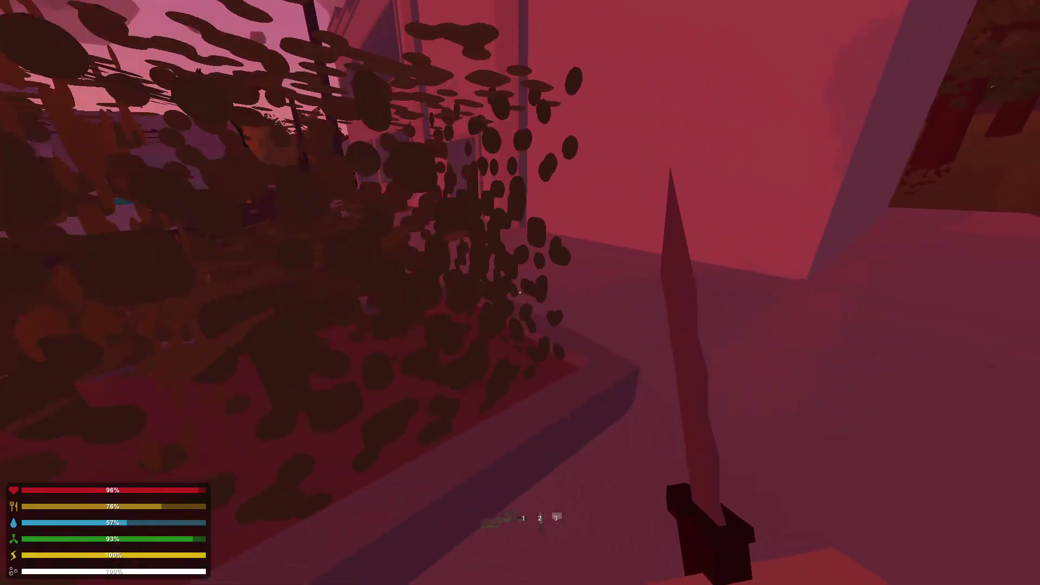
pyautogui.press('w')
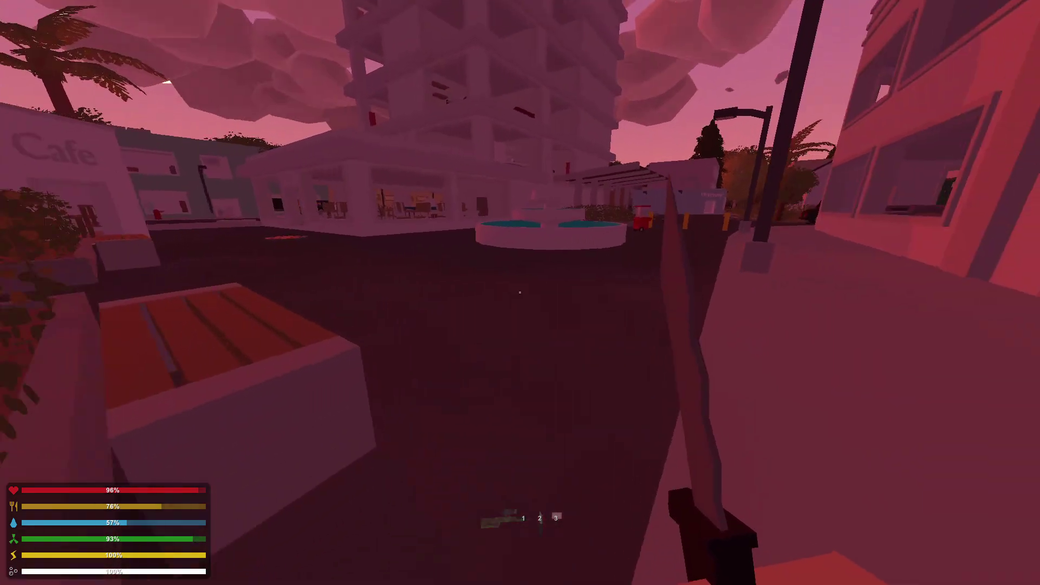
pyautogui.press('w')
pyautogui.press('w')
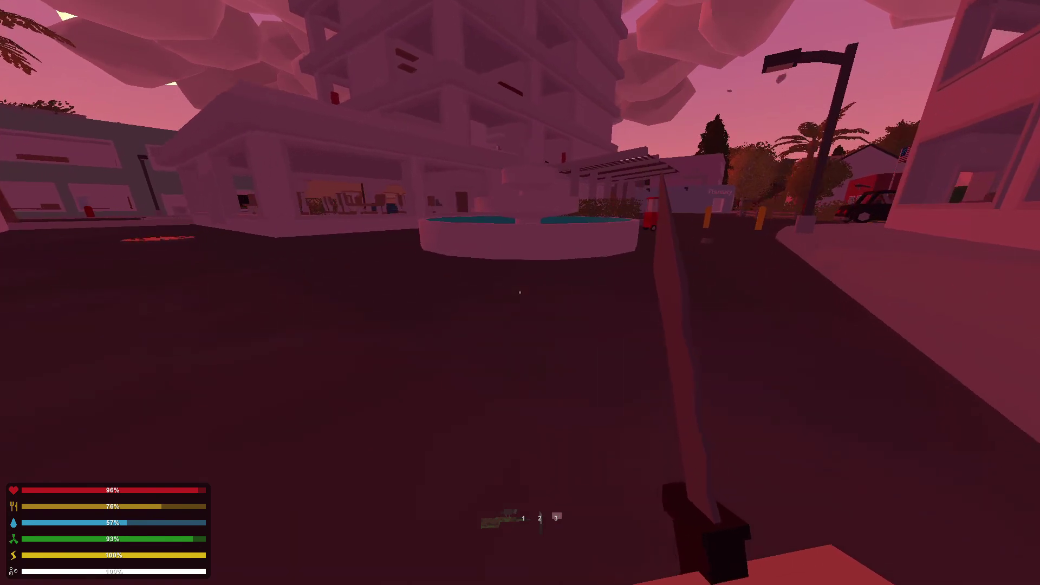
pyautogui.press('w')
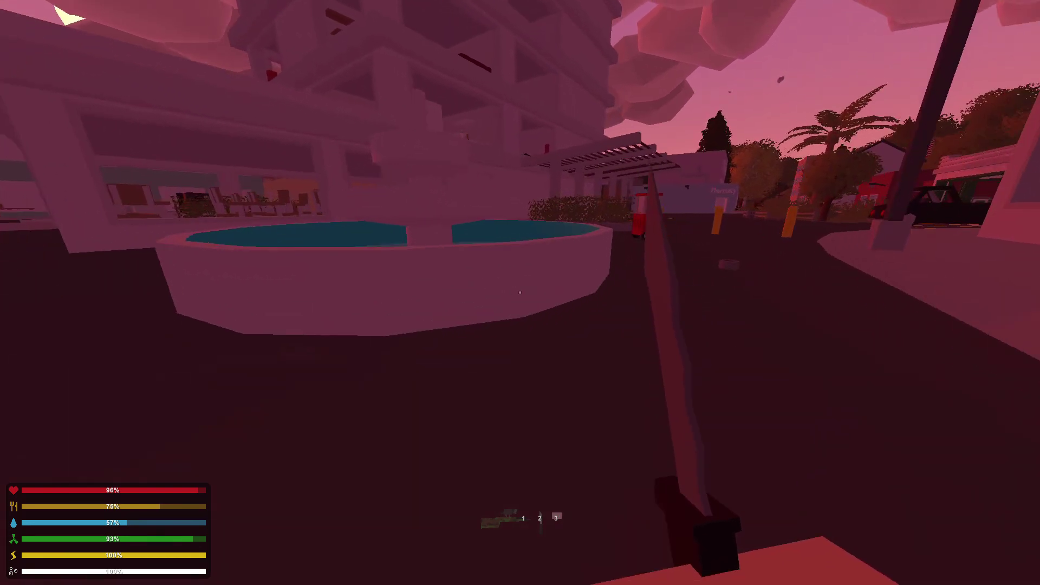
pyautogui.press('w')
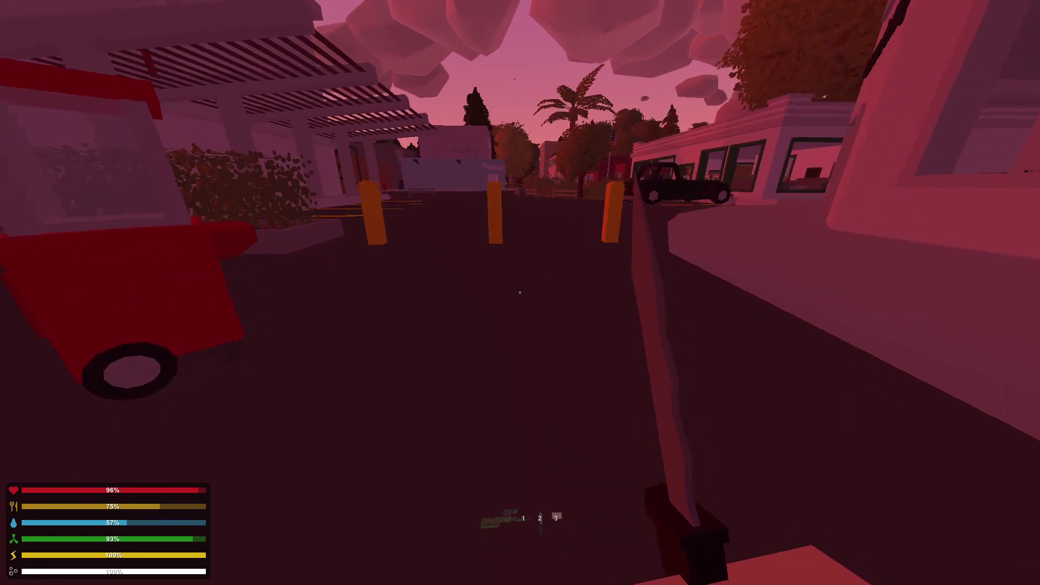
pyautogui.press('w')
pyautogui.press('w')
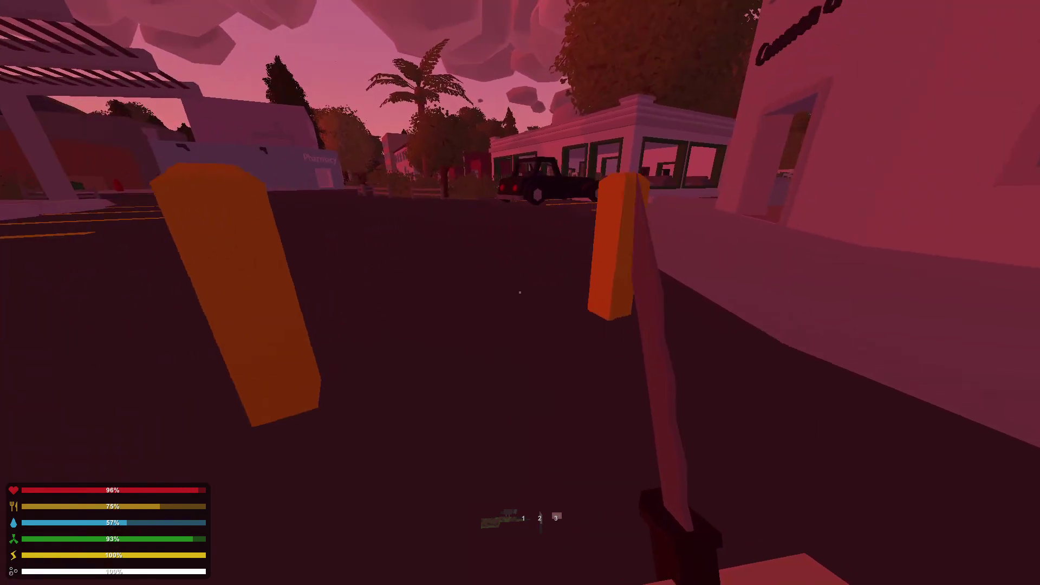